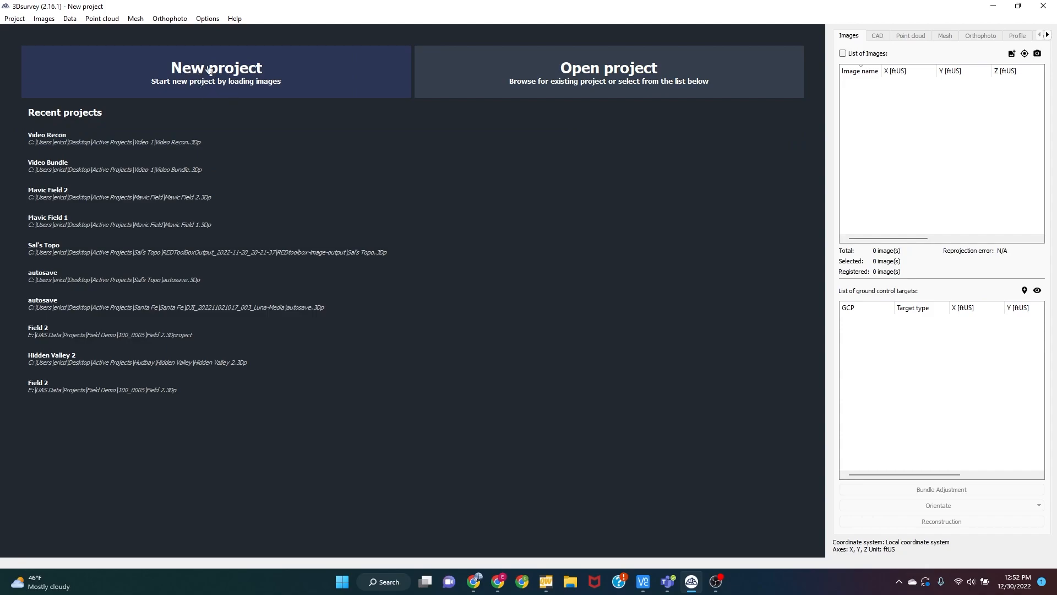
# - Create a new project by loading all the DJI drone images, 0001 through 0063, from the Video 1 folder
pyautogui.click(201, 73)
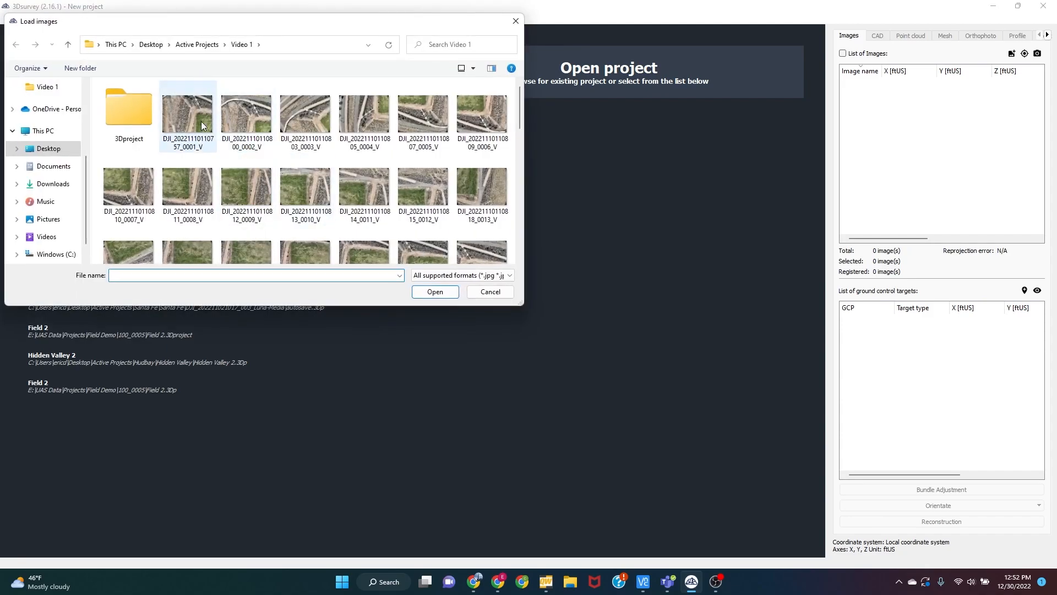
pyautogui.click(203, 122)
pyautogui.scroll(-2, 306, 172)
pyautogui.scroll(-6, 307, 171)
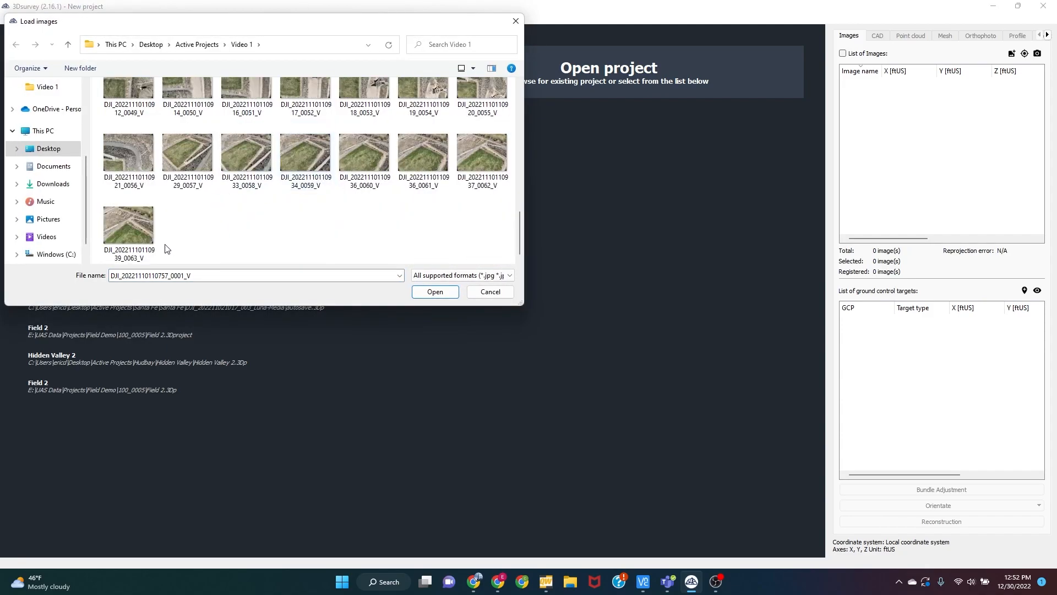
pyautogui.keyDown('shift'); pyautogui.click(119, 233); pyautogui.keyUp('shift')
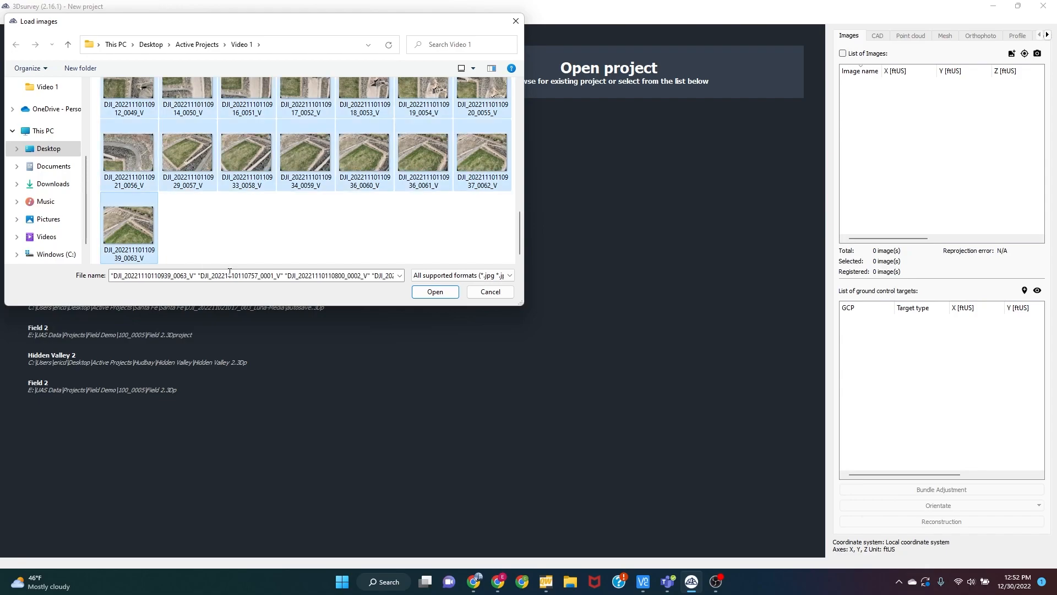
pyautogui.click(435, 292)
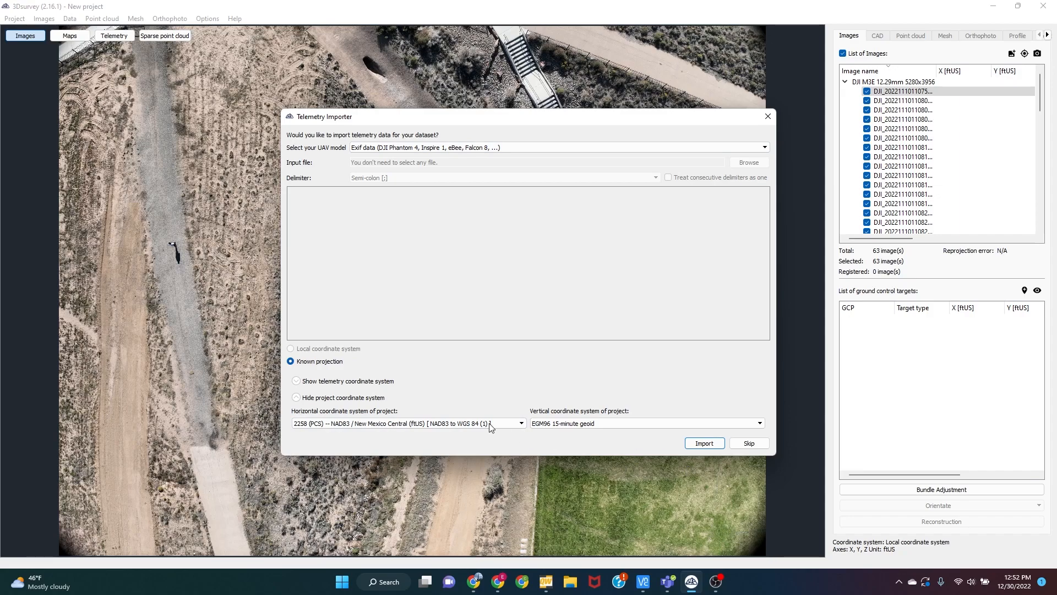
# - Import the images' Exif telemetry in NAD83 / New Mexico Central (ftUS) with the EGM96 15-minute geoid, and review the telemetry table
pyautogui.click(708, 445)
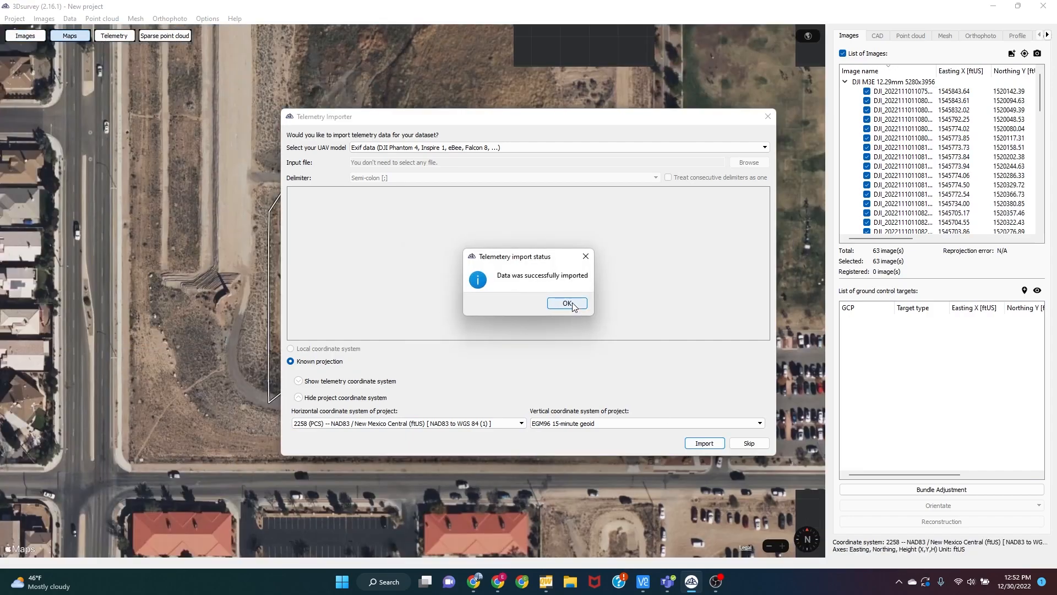
pyautogui.click(567, 303)
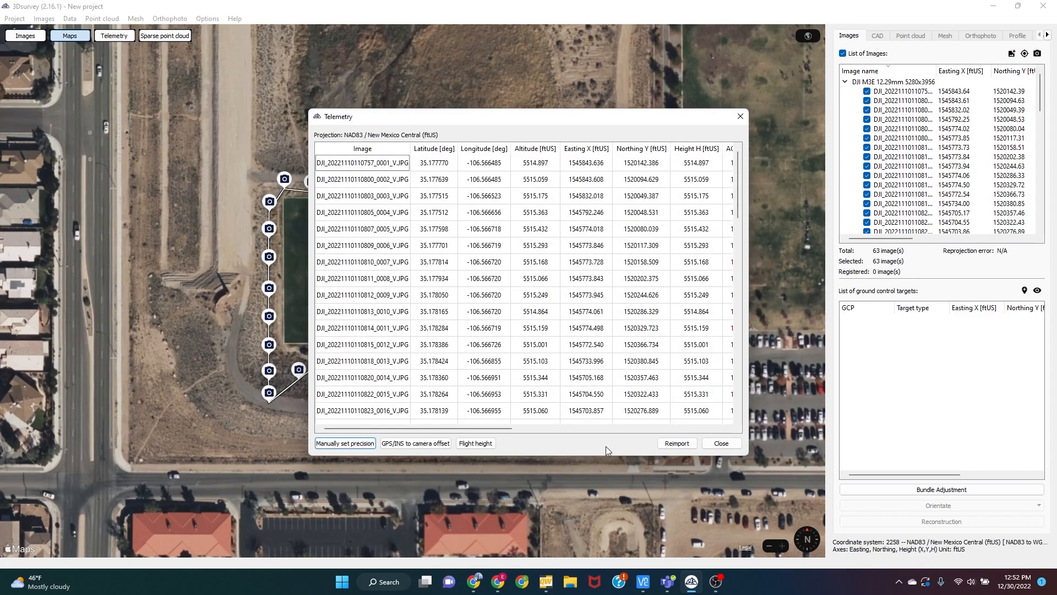
pyautogui.scroll(-4, 510, 391)
pyautogui.hscroll(3, 493, 427)
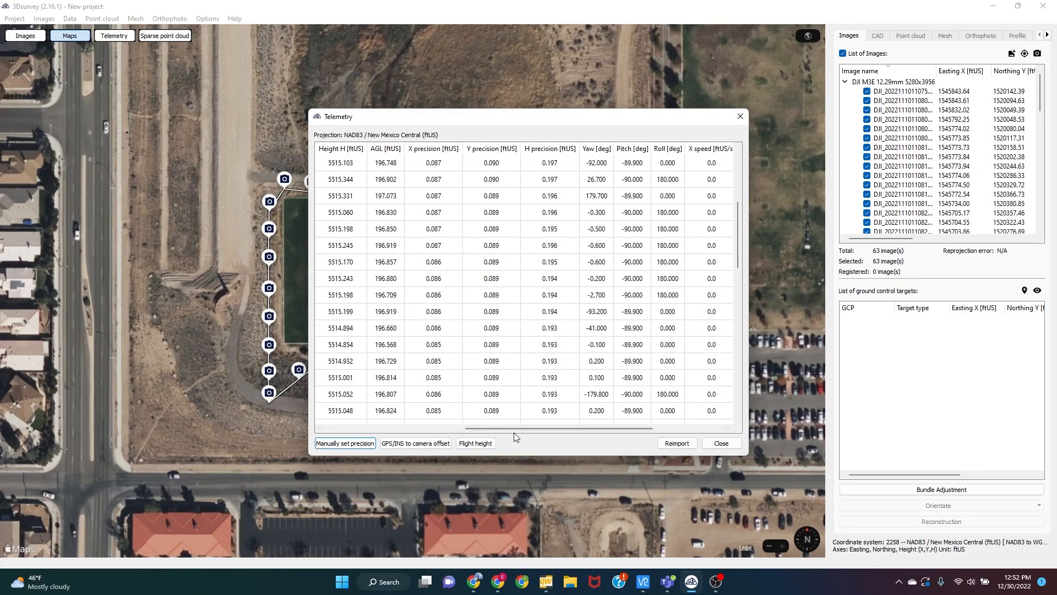
pyautogui.hscroll(-3, 515, 427)
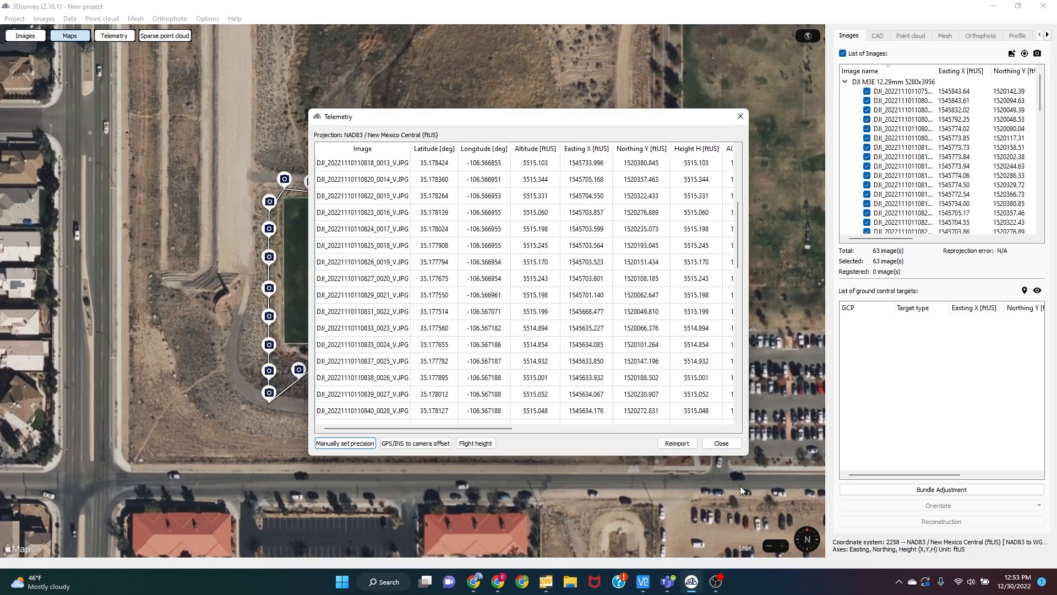
pyautogui.click(721, 443)
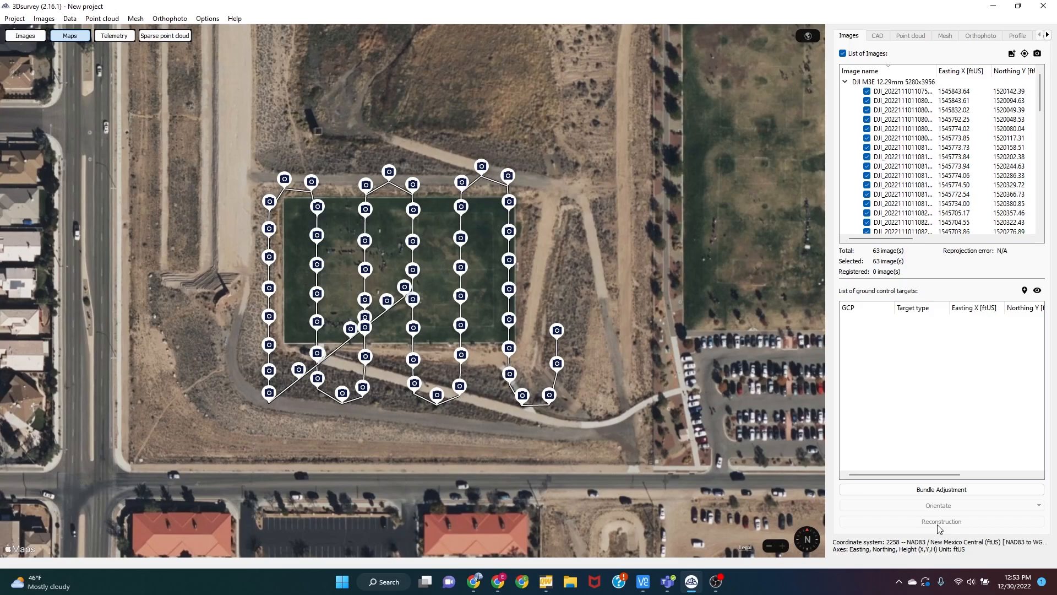
# - Run the bundle adjustment on the loaded images in Global mode
pyautogui.click(944, 490)
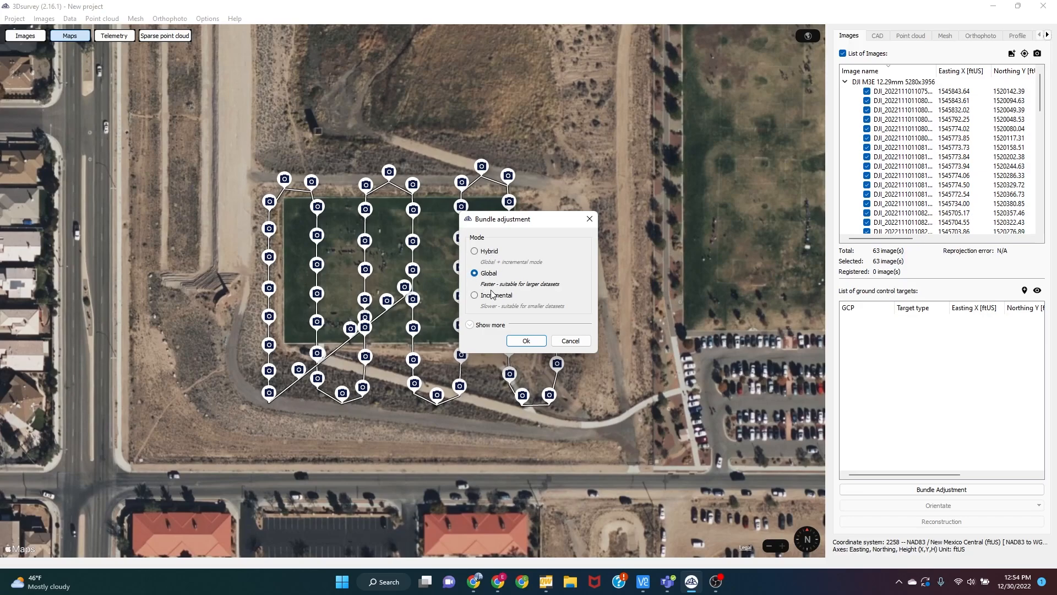
pyautogui.click(527, 341)
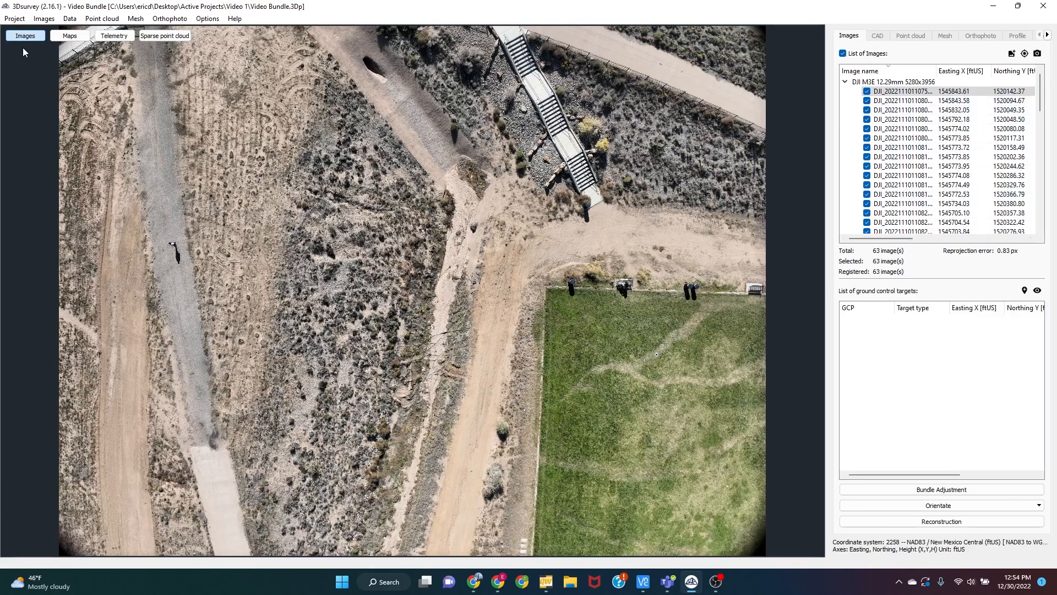
# - Examine the sparse point cloud of the field and the camera positions above it from several angles
pyautogui.click(164, 35)
pyautogui.moveTo(380, 392); pyautogui.dragTo(330, 341)
pyautogui.scroll(6, 492, 257)
pyautogui.moveTo(491, 256); pyautogui.dragTo(293, 257)
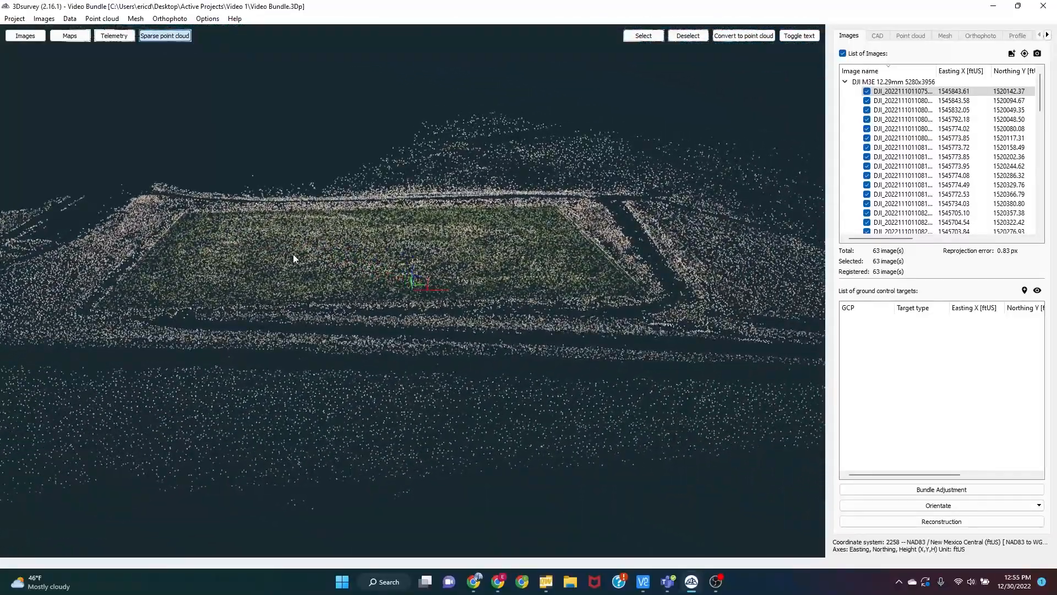
pyautogui.moveTo(339, 283); pyautogui.dragTo(844, 260)
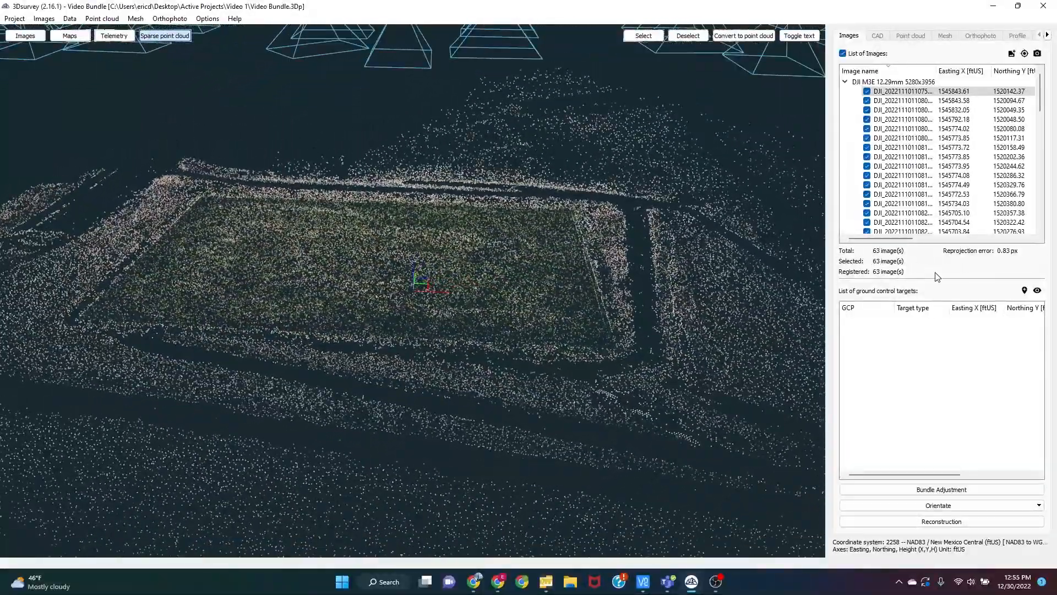
pyautogui.click(964, 203)
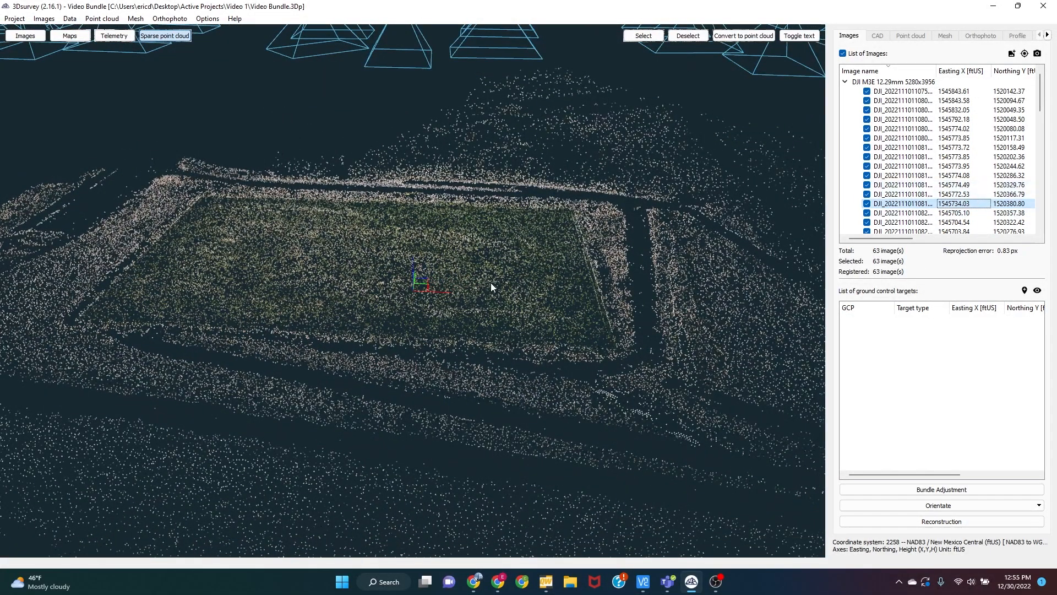
pyautogui.scroll(-3, 491, 287)
pyautogui.scroll(-3, 490, 289)
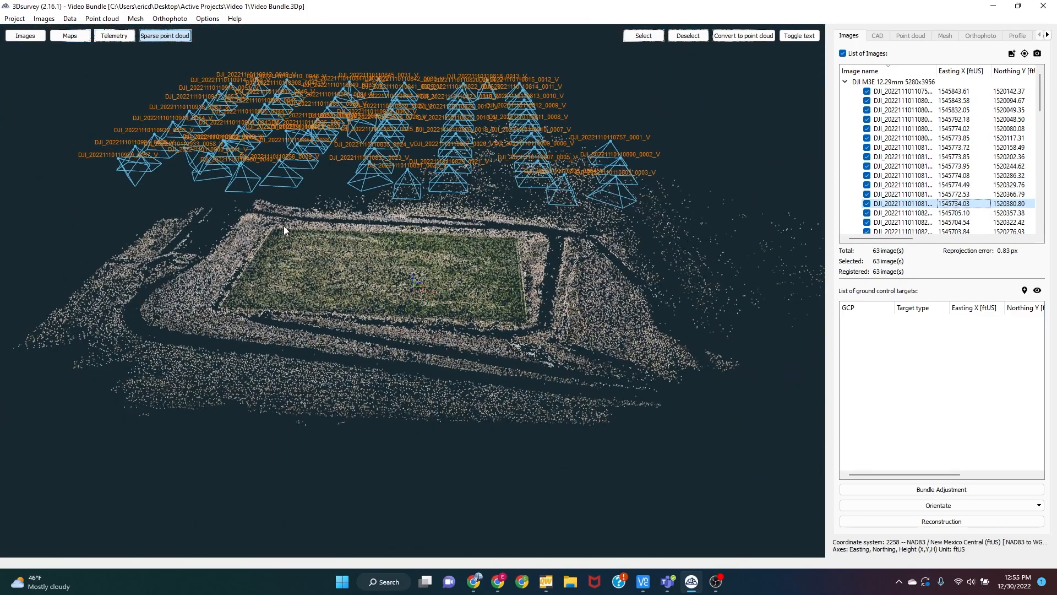
pyautogui.moveTo(312, 296); pyautogui.dragTo(378, 202)
pyautogui.moveTo(363, 137); pyautogui.dragTo(198, 153)
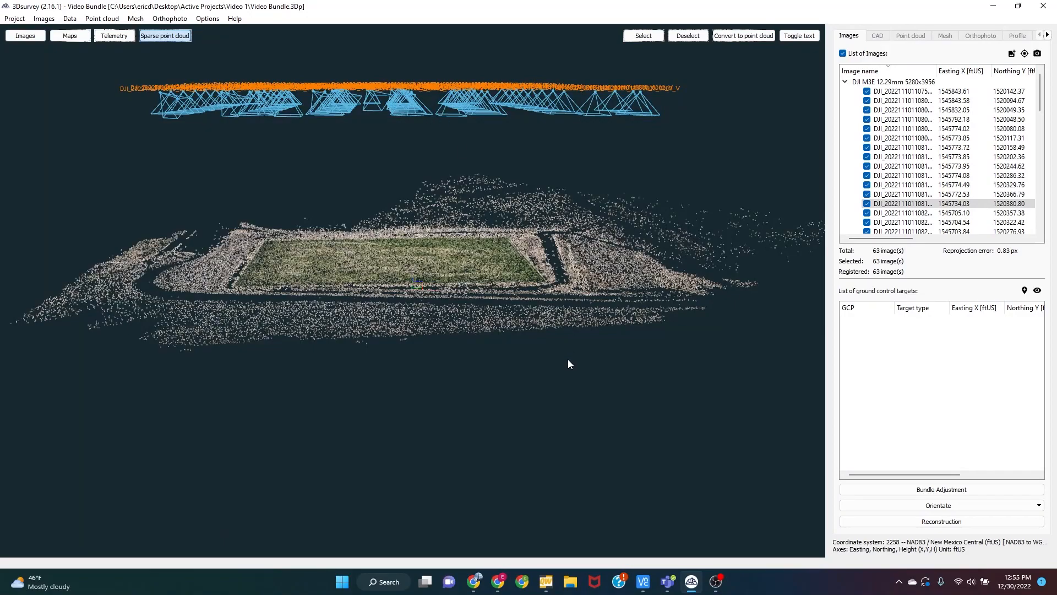
pyautogui.moveTo(668, 195); pyautogui.dragTo(622, 277)
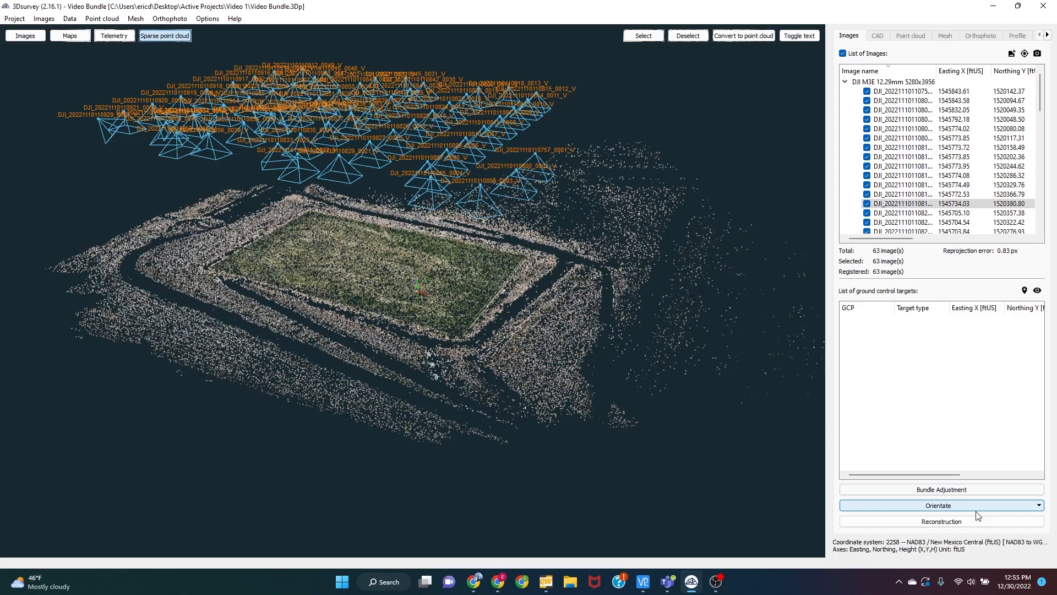
# - Start orientation with GCP data and import the ground control points from FIELD.txt in the local coordinate system
pyautogui.click(1010, 505)
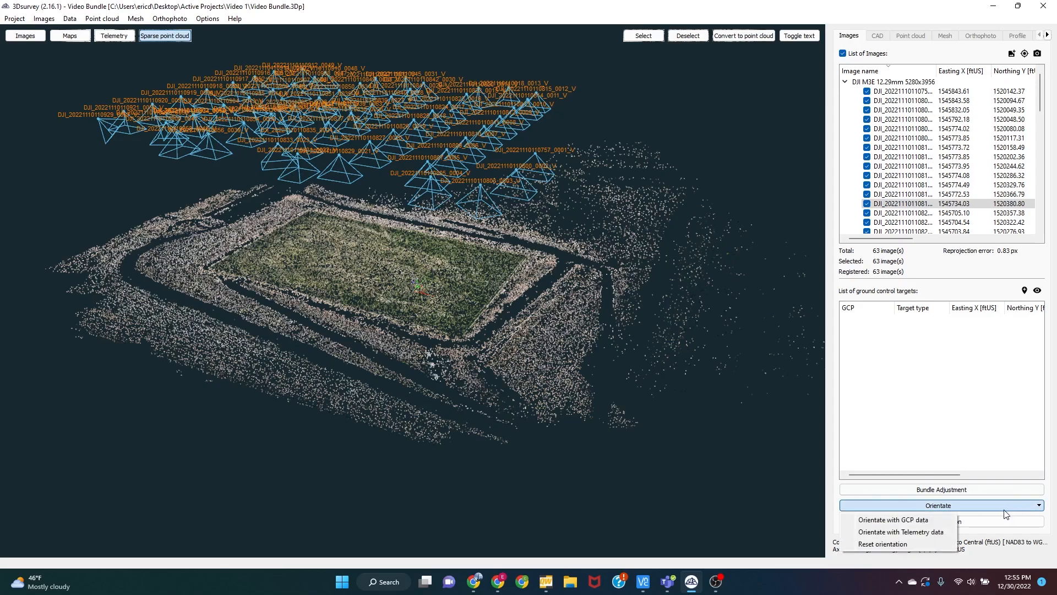
pyautogui.click(932, 520)
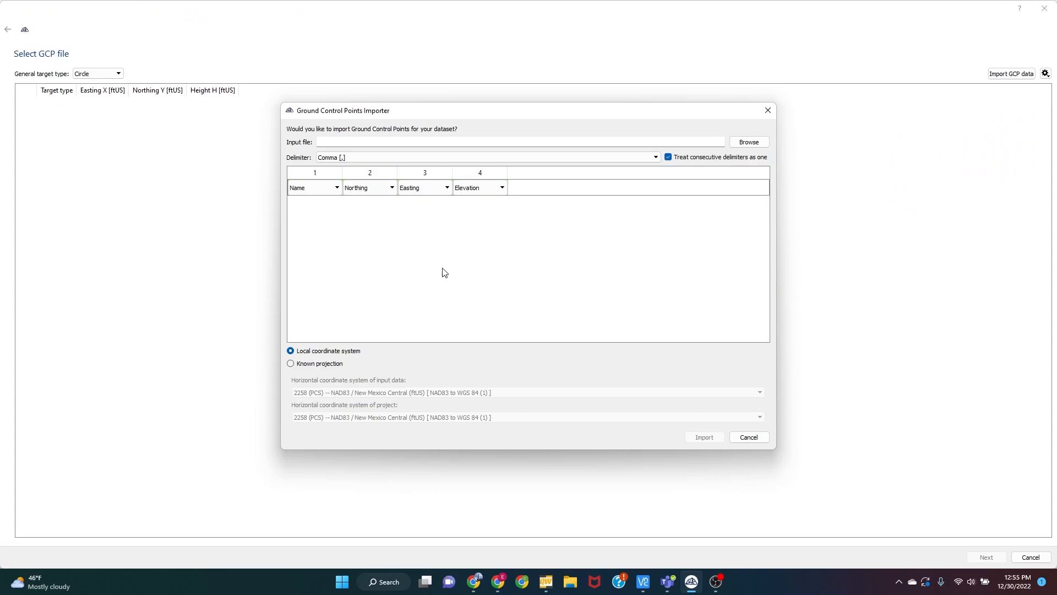
pyautogui.click(749, 142)
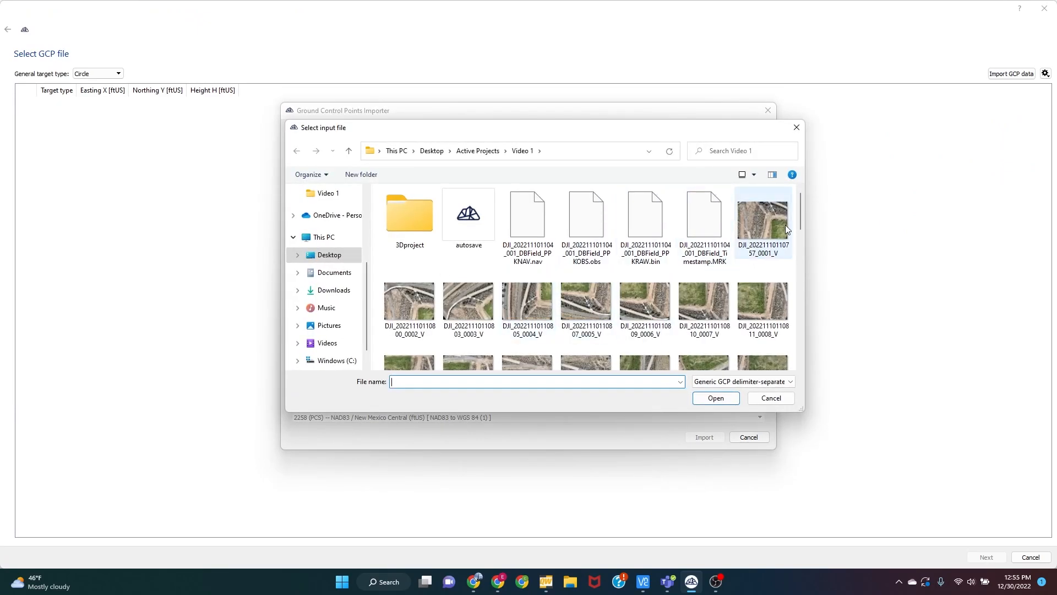
pyautogui.moveTo(798, 212); pyautogui.dragTo(808, 367)
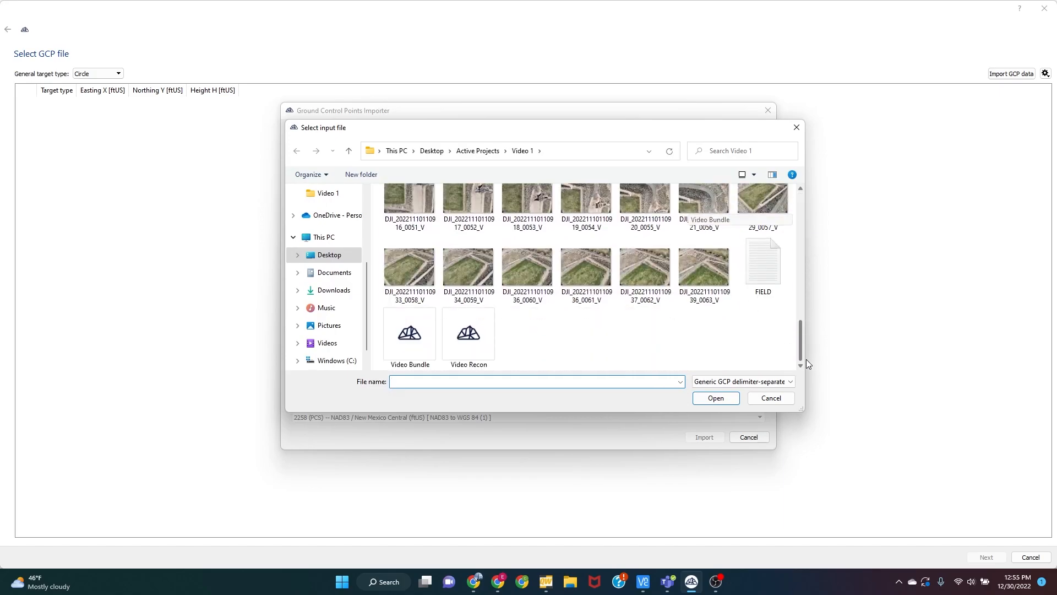
pyautogui.click(762, 264)
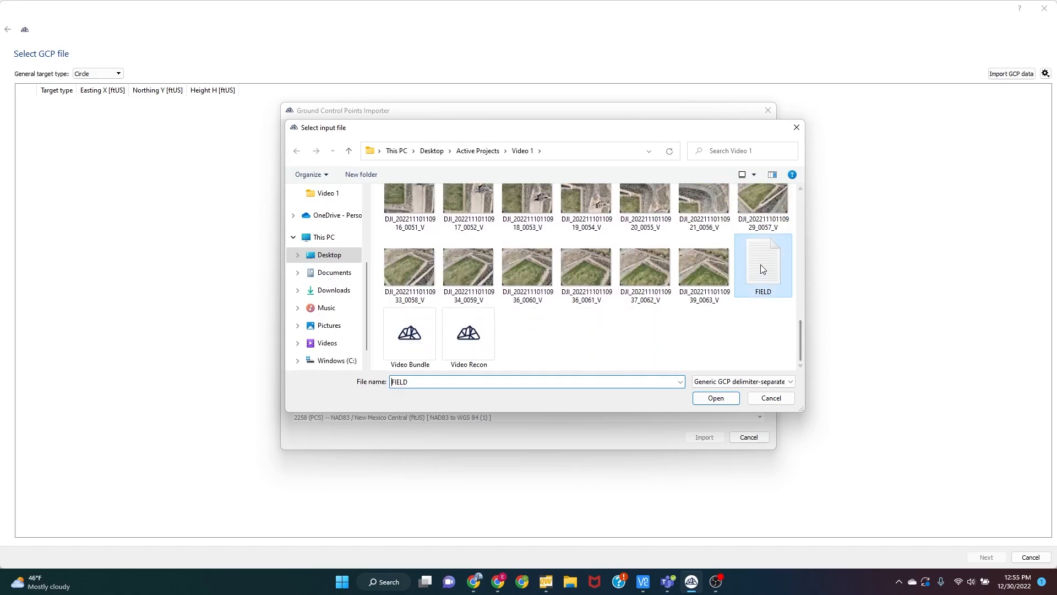
pyautogui.click(716, 398)
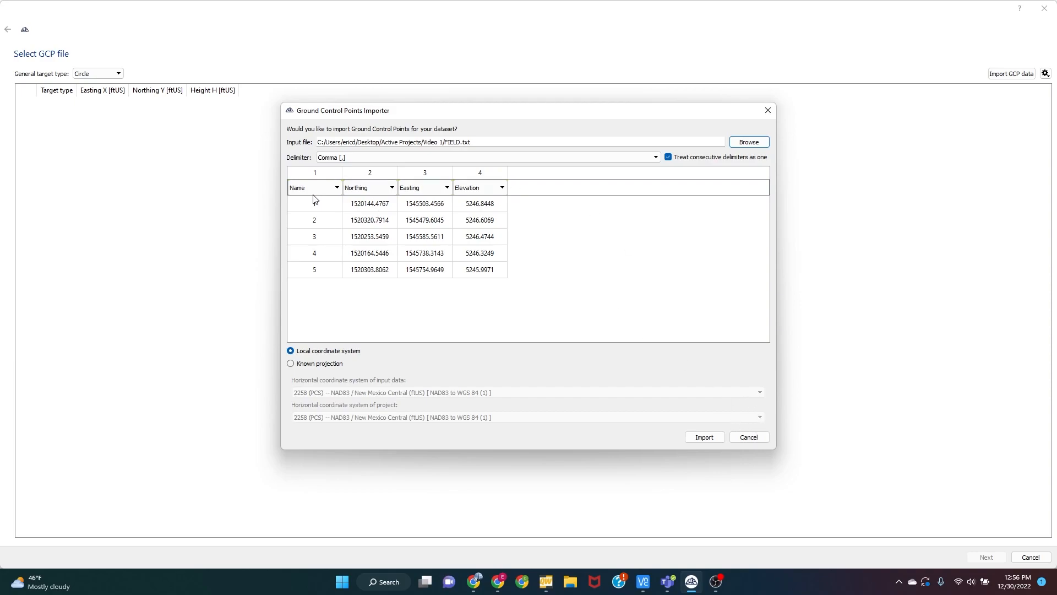
pyautogui.click(712, 438)
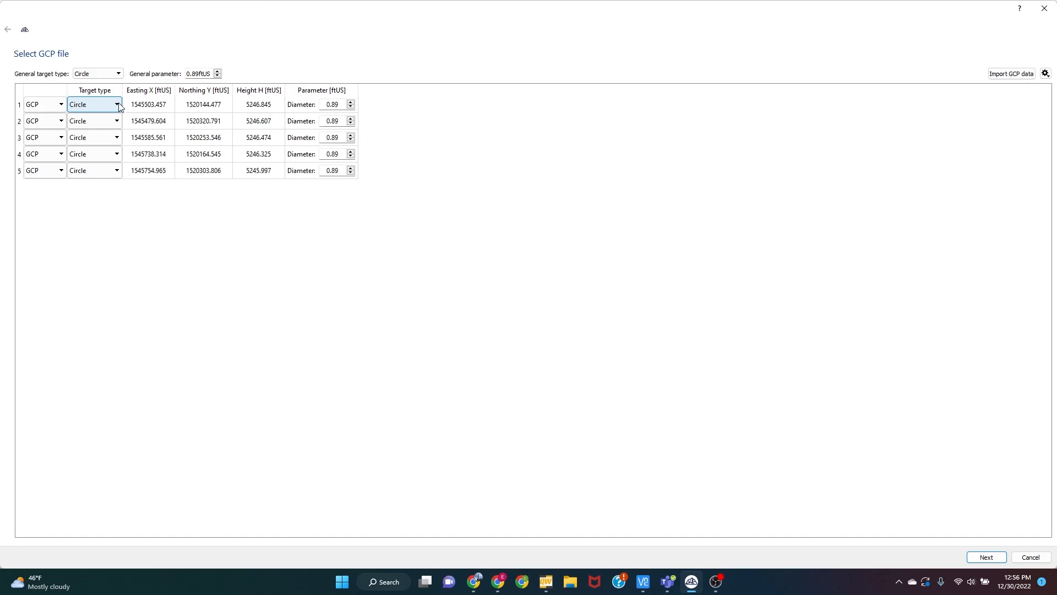
# - Review the target type choices for point 1 and the GCP or Validation choices for points 1 and 2
pyautogui.click(118, 105)
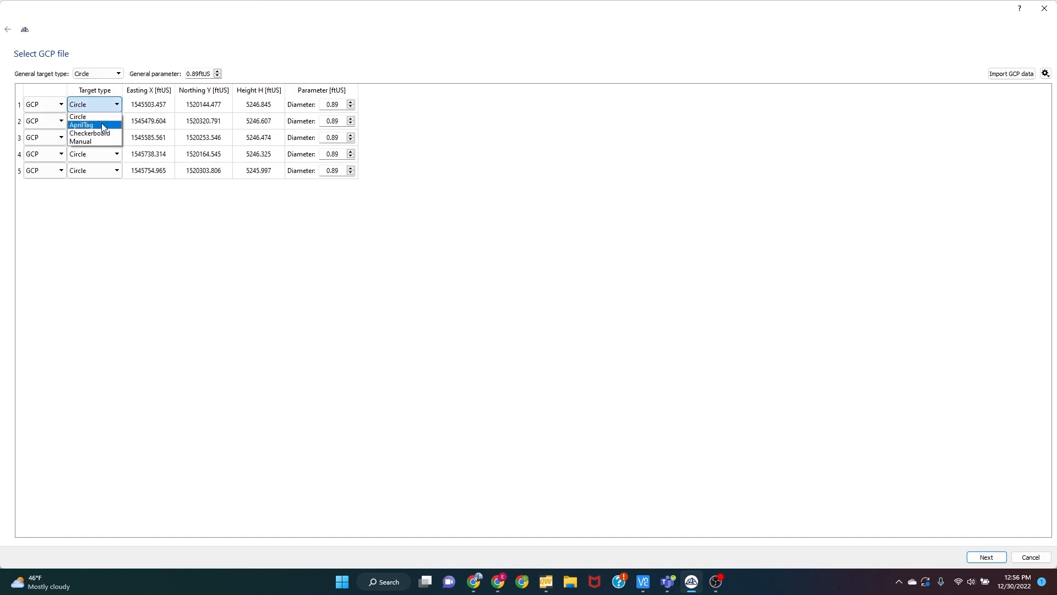
pyautogui.click(96, 108)
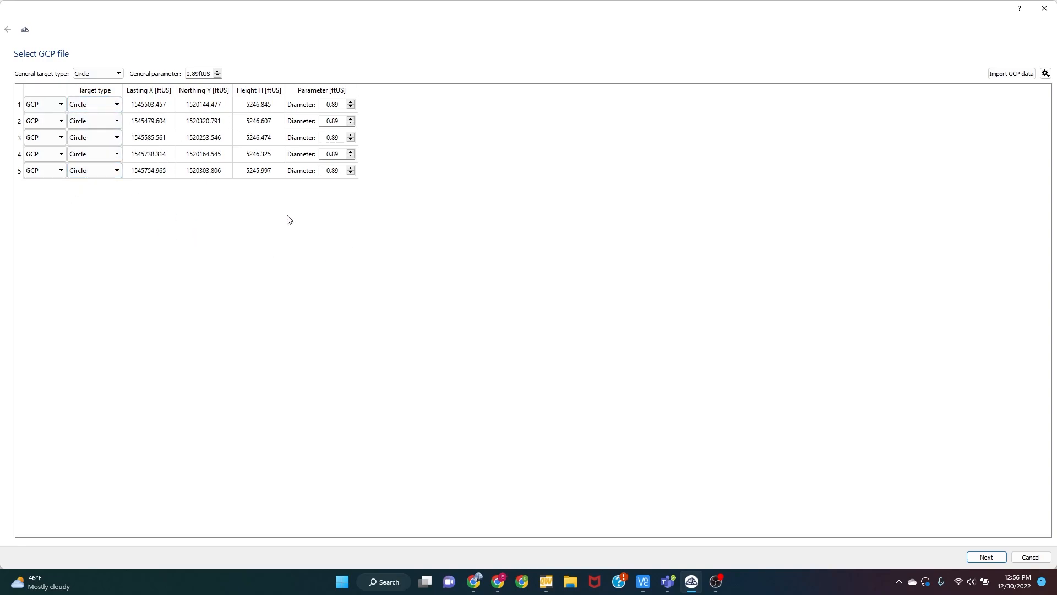
pyautogui.click(61, 105)
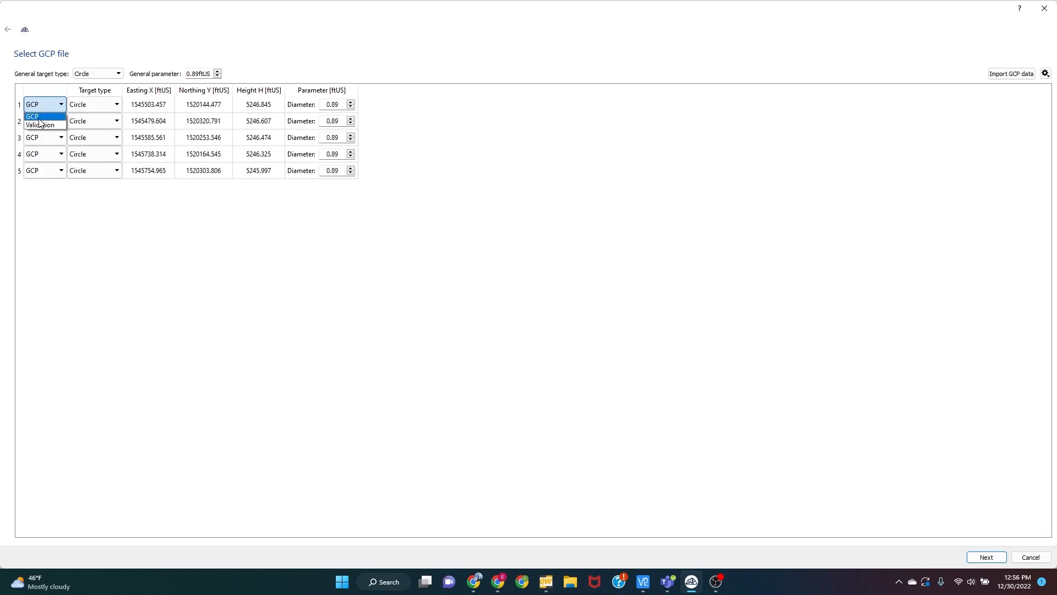
pyautogui.click(44, 118)
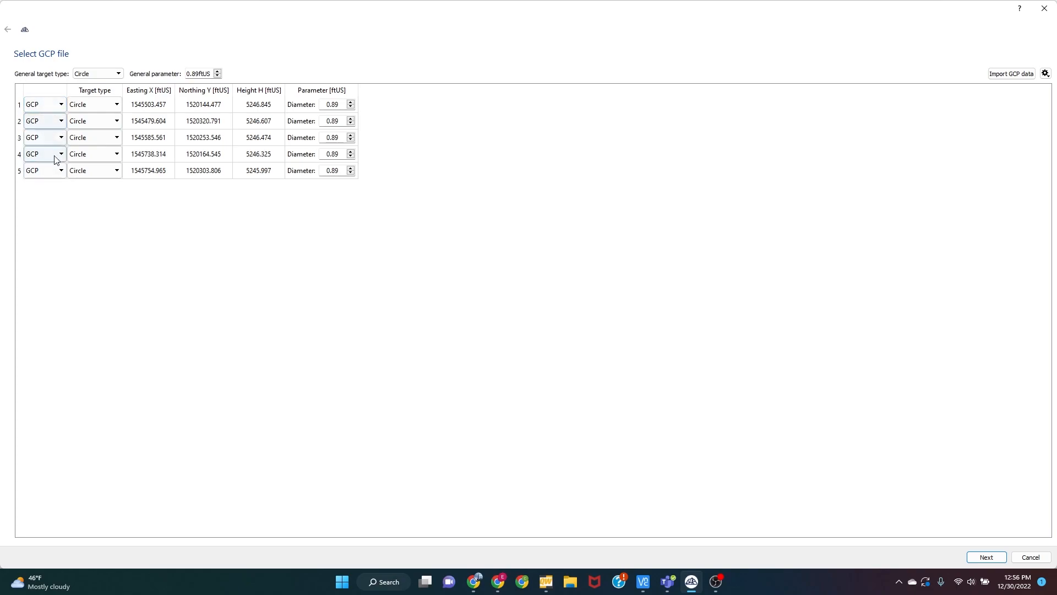
pyautogui.click(46, 125)
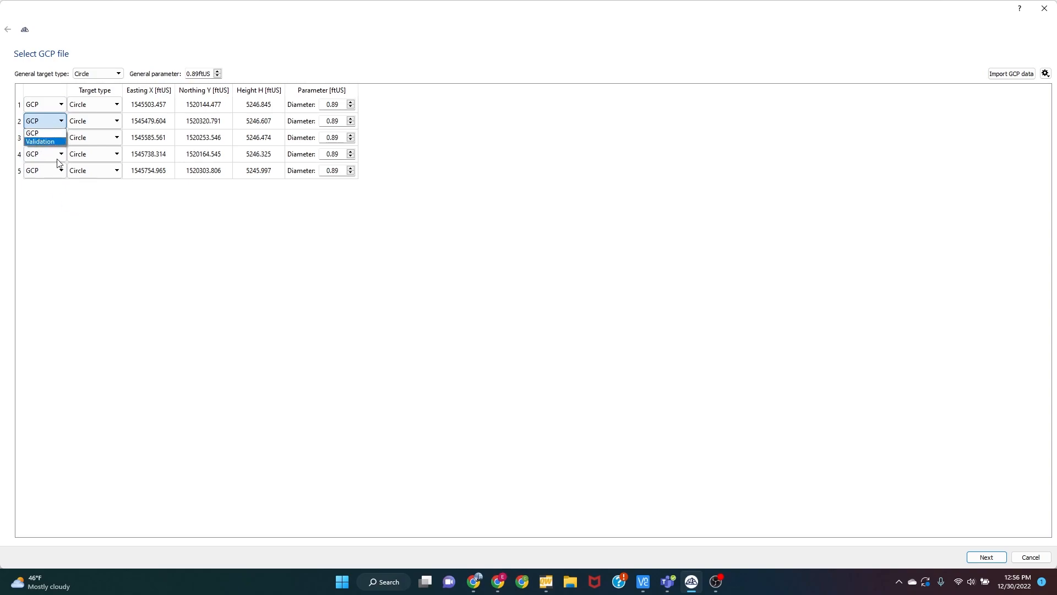
pyautogui.click(211, 303)
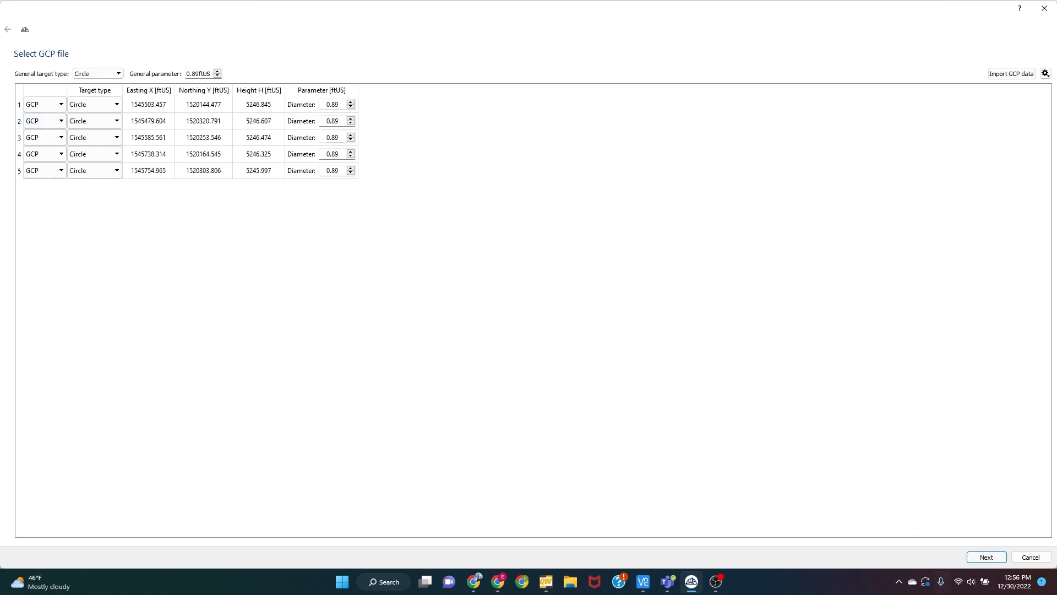
# - Proceed to locating the GCPs and mark the circular target on the grass in image 0001
pyautogui.click(993, 555)
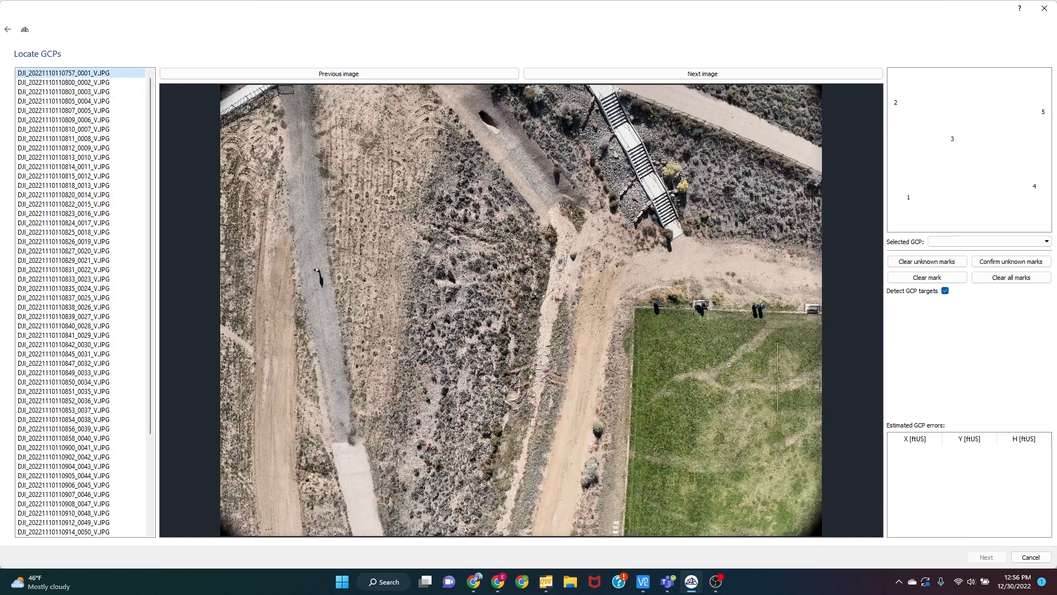
pyautogui.scroll(5, 803, 376)
pyautogui.scroll(3, 613, 352)
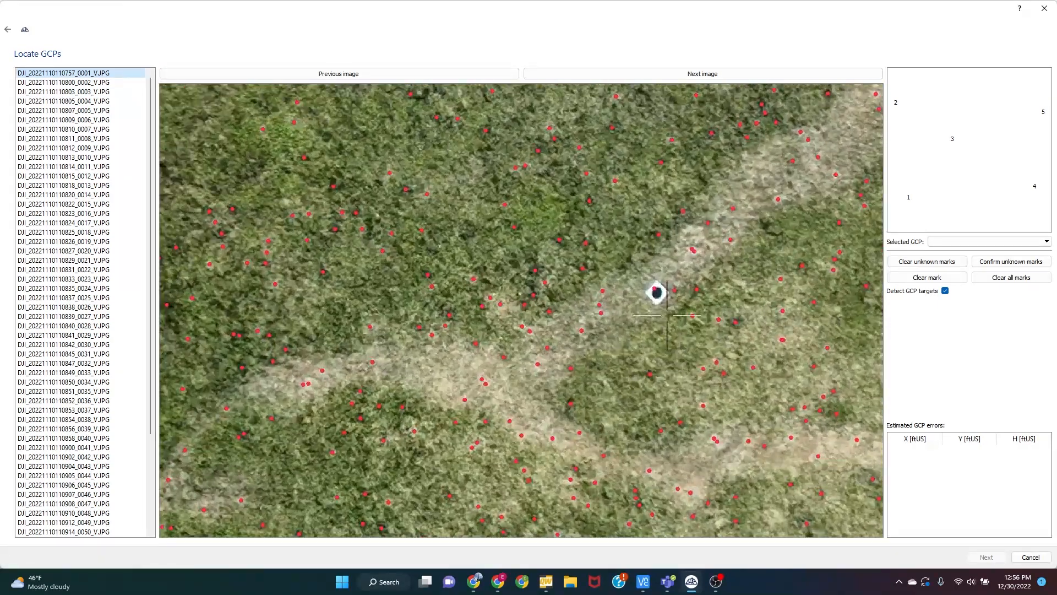
pyautogui.click(657, 292)
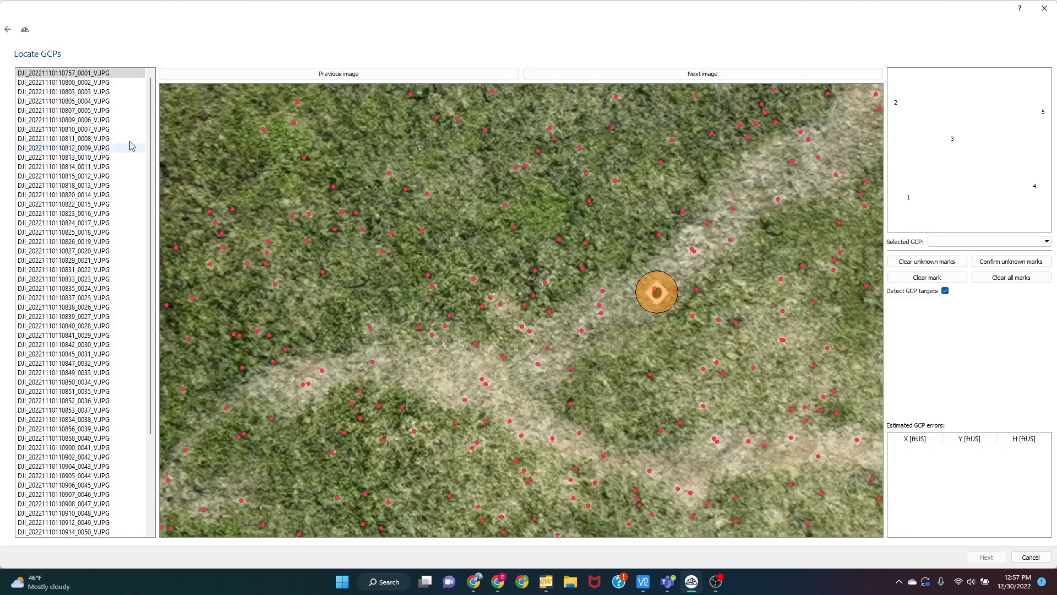
# - Check the target mark on the grass across images 0002 through 0005
pyautogui.click(90, 82)
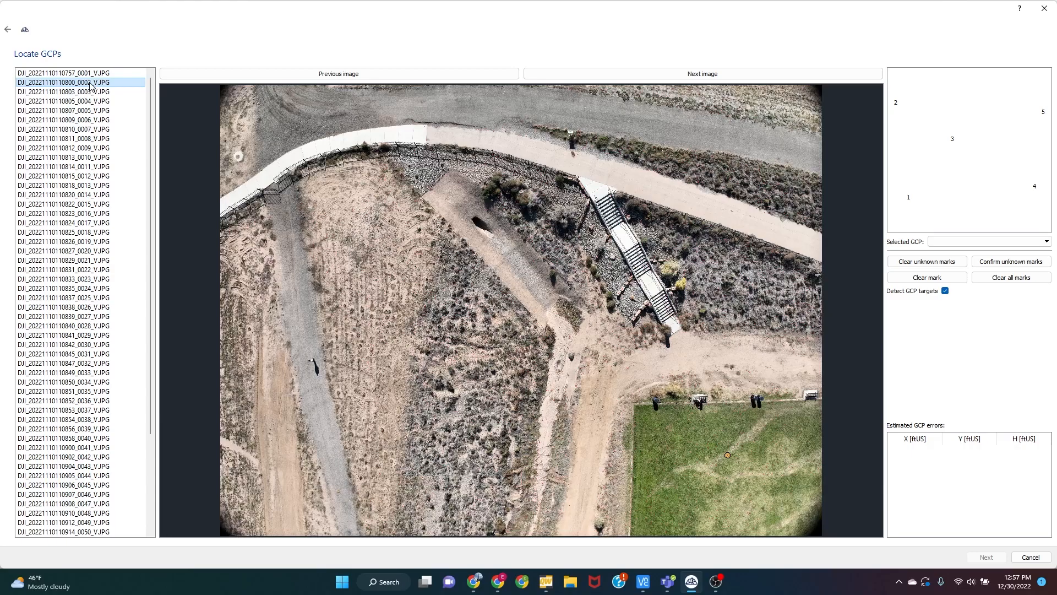
pyautogui.press('Down')
pyautogui.press('Down')
pyautogui.press('Down')
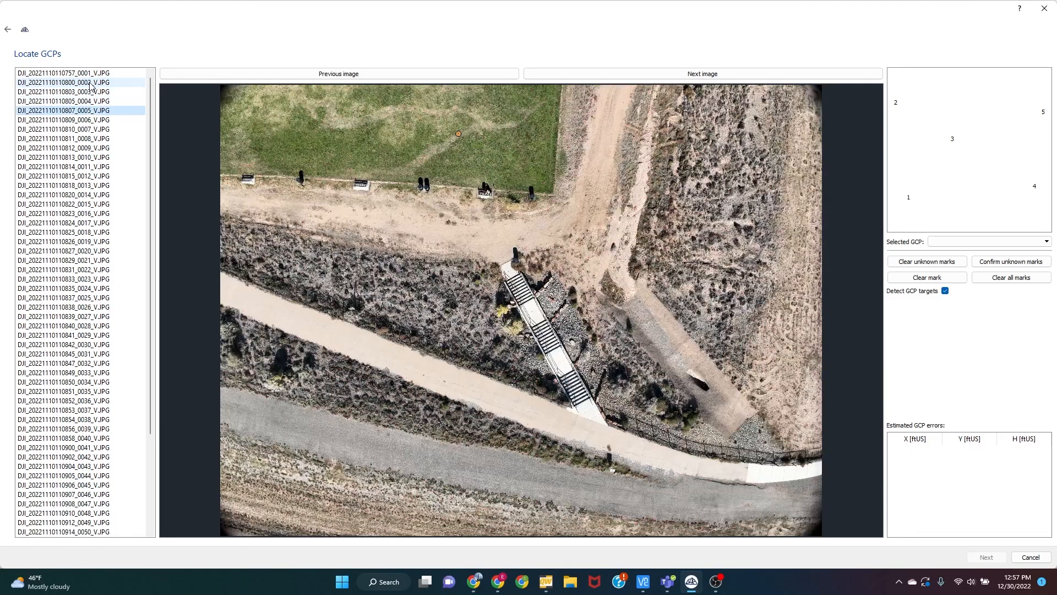
# - Advance to image 0009 and mark the circular target on the grass there
pyautogui.press('Down')
pyautogui.press('Down')
pyautogui.press('Down')
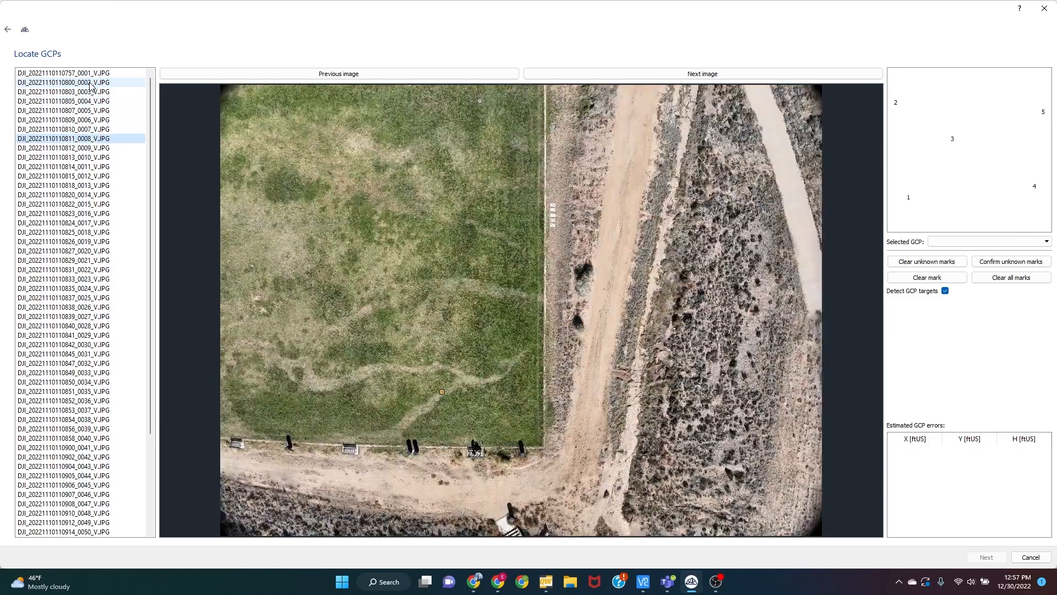
pyautogui.press('Down')
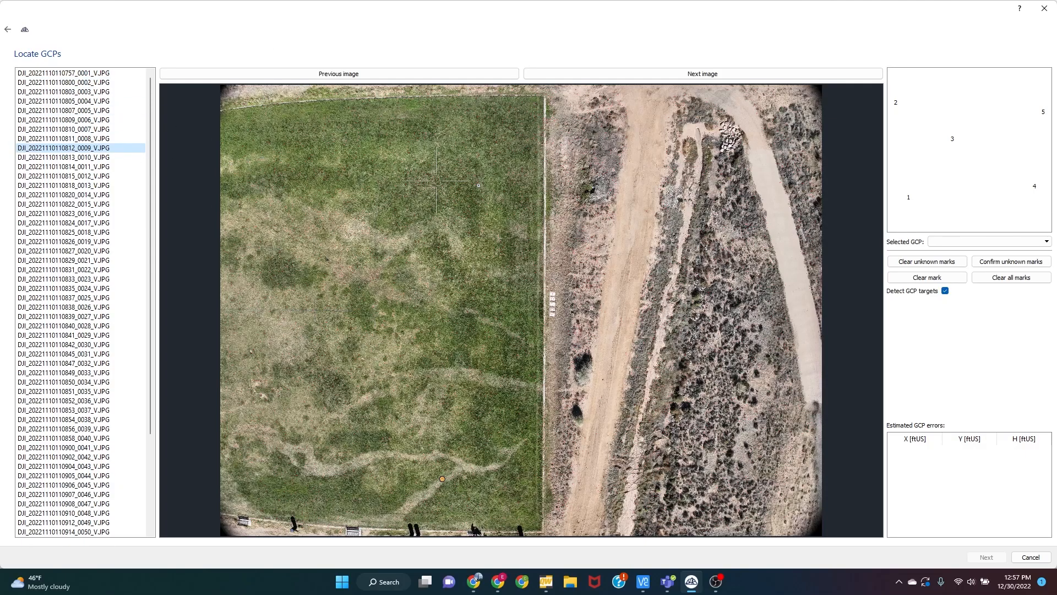
pyautogui.scroll(1, 484, 182)
pyautogui.scroll(6, 483, 181)
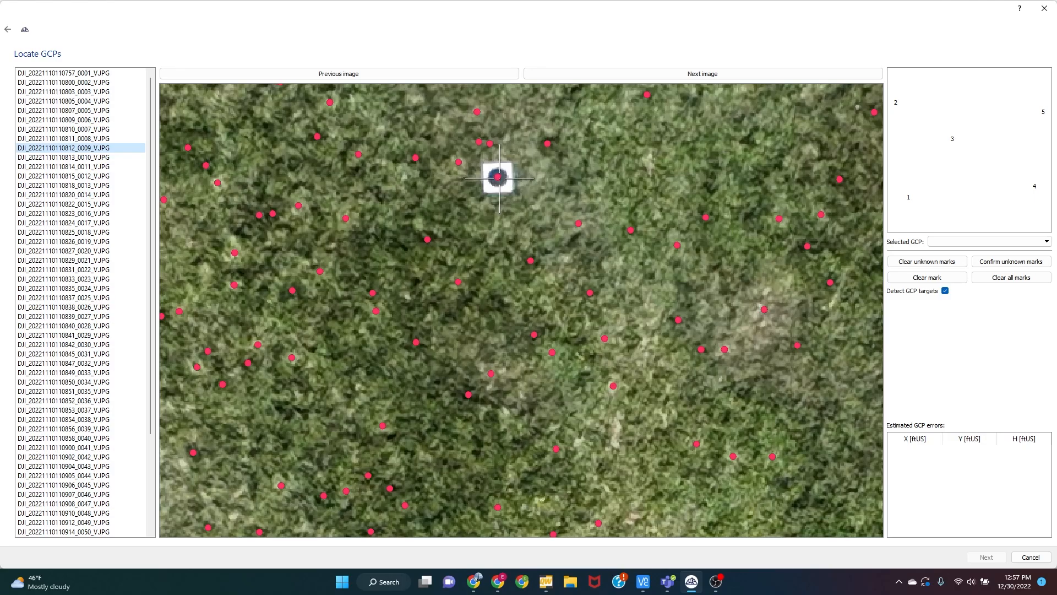
pyautogui.click(498, 178)
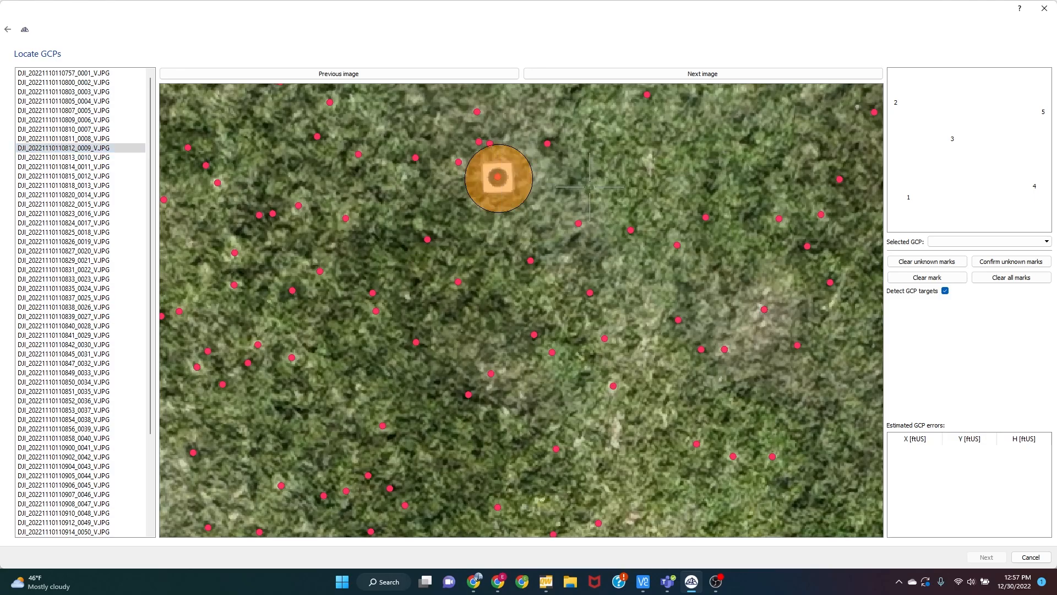
# - Check the target marks on the grass across images 0010 through 0024
pyautogui.click(62, 159)
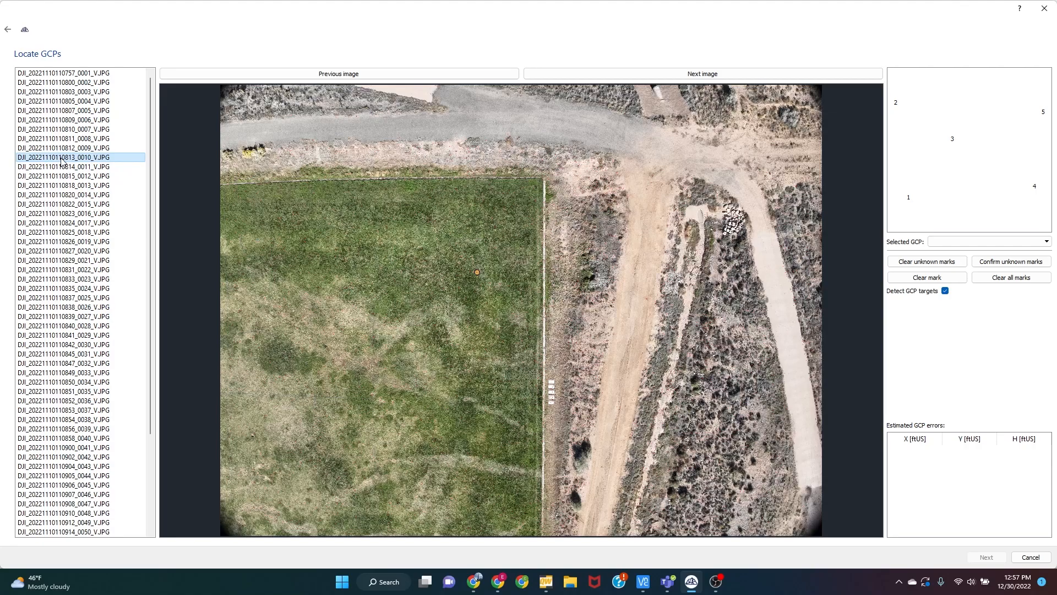
pyautogui.press('Down')
pyautogui.press('Down')
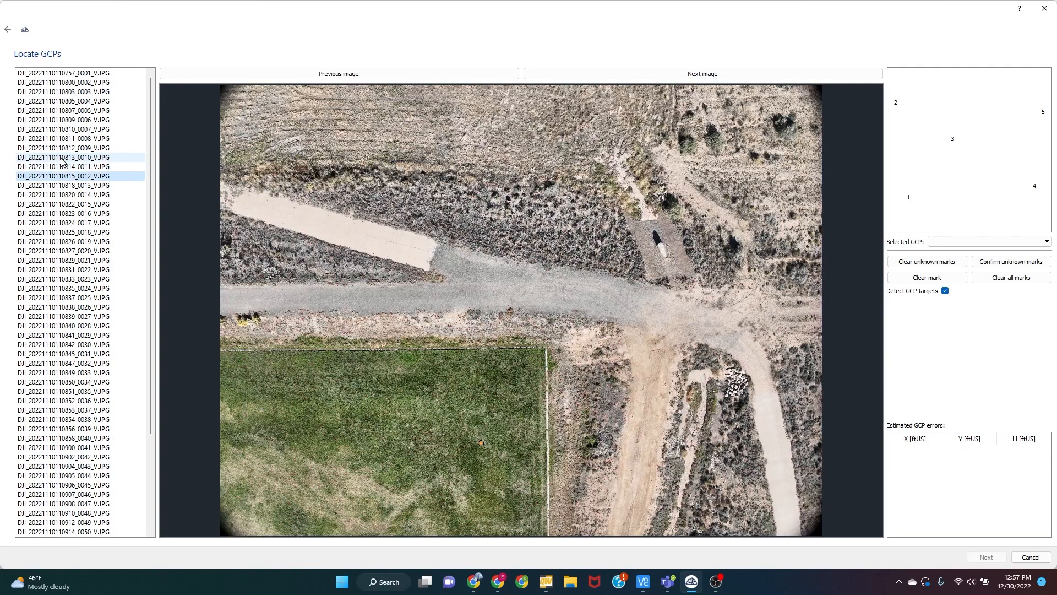
pyautogui.press('Down')
pyautogui.press('Down')
pyautogui.press('Down')
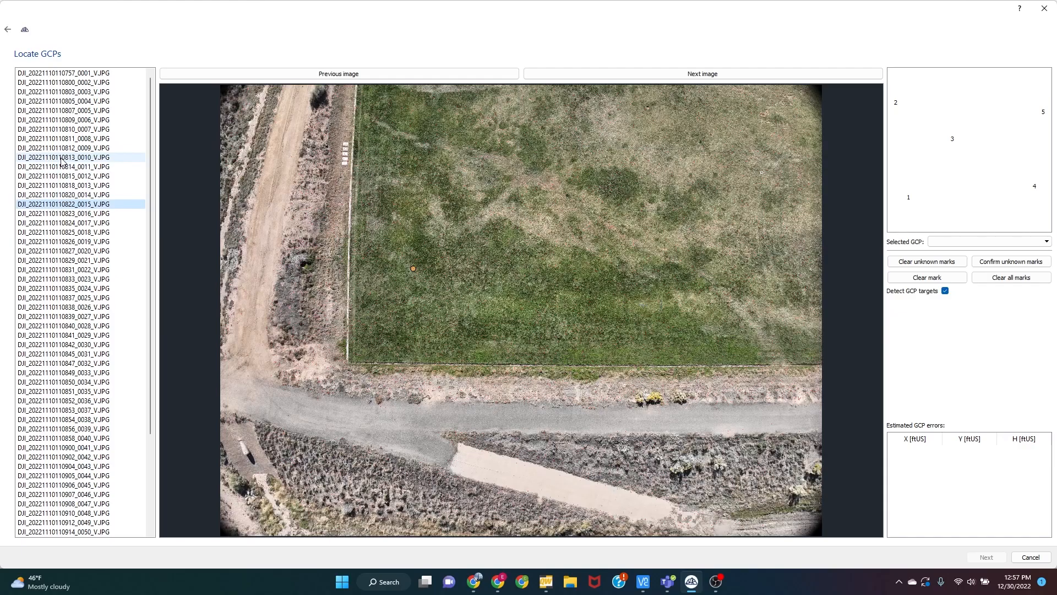
pyautogui.press('Down')
pyautogui.press('Down')
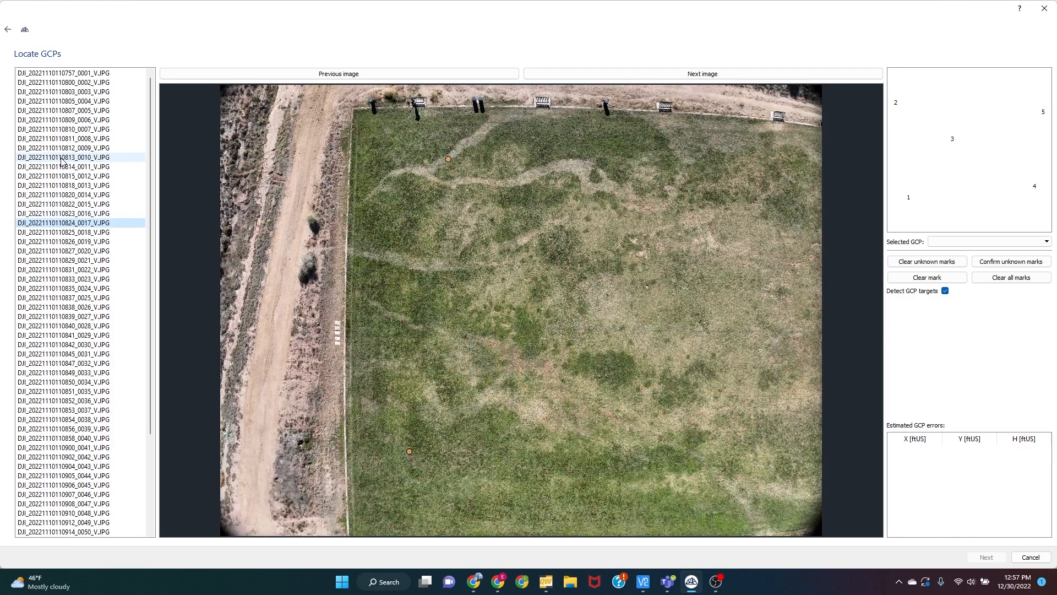
pyautogui.press('Down')
pyautogui.press('Down')
pyautogui.press('Down')
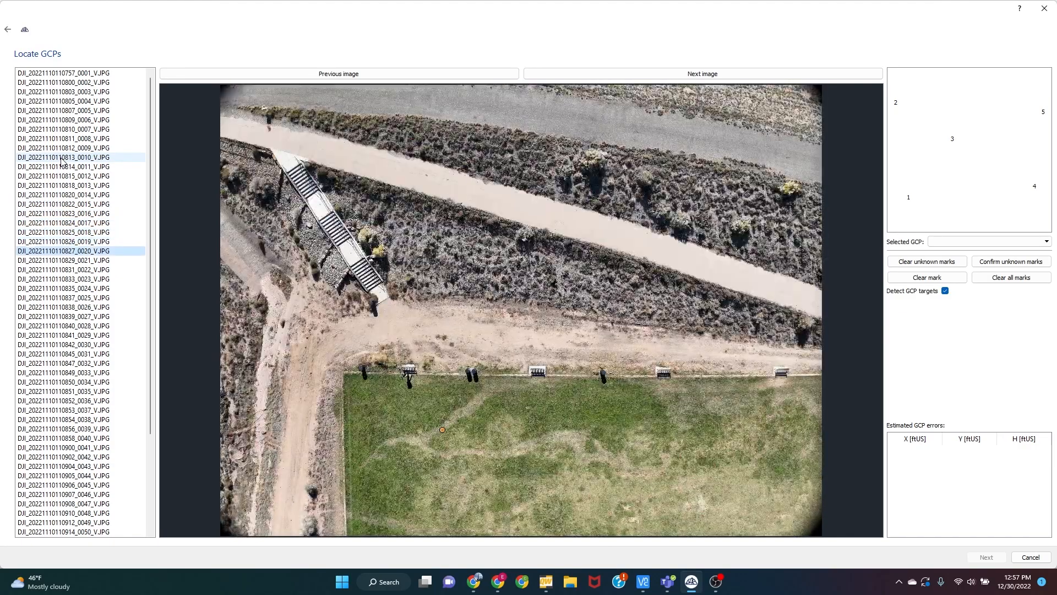
pyautogui.press('Down')
pyautogui.press('Down')
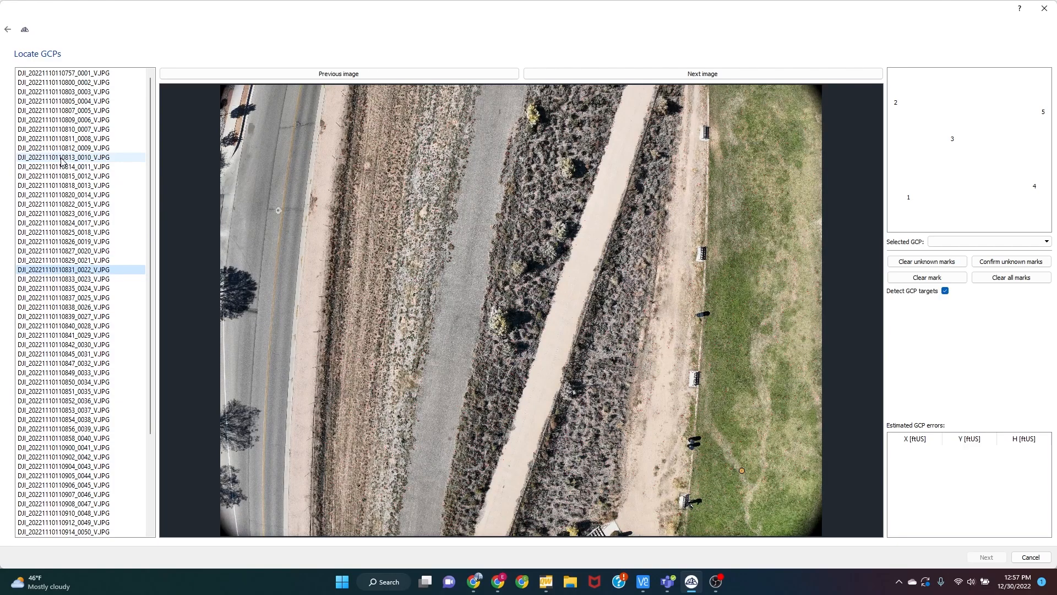
pyautogui.press('Down')
pyautogui.press('Down')
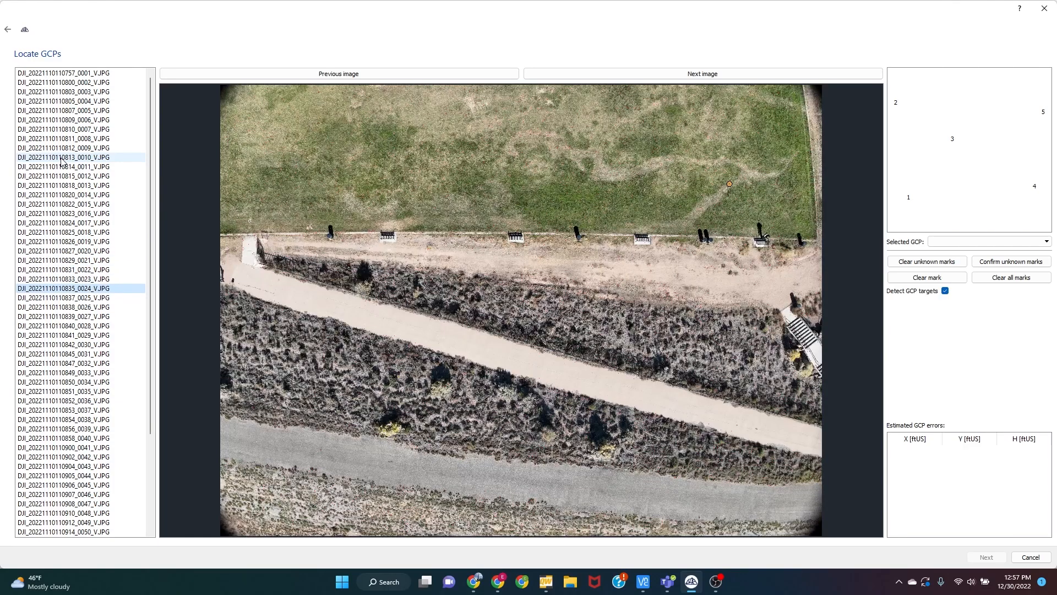
# - Advance to image 0027 and mark the circular target near the centre of the field
pyautogui.press('Down')
pyautogui.press('Down')
pyautogui.press('Down')
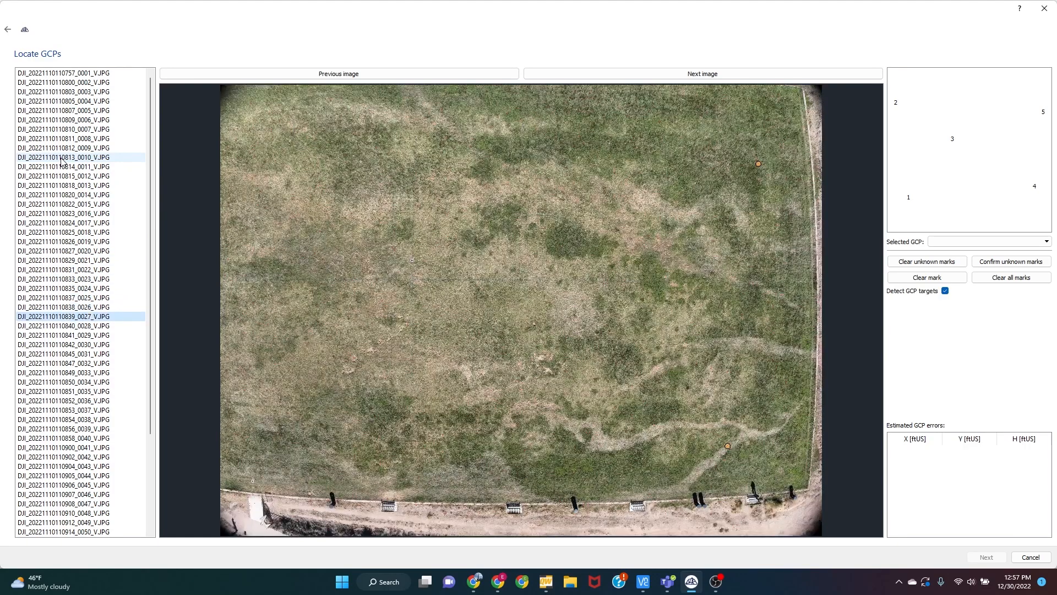
pyautogui.scroll(5, 402, 266)
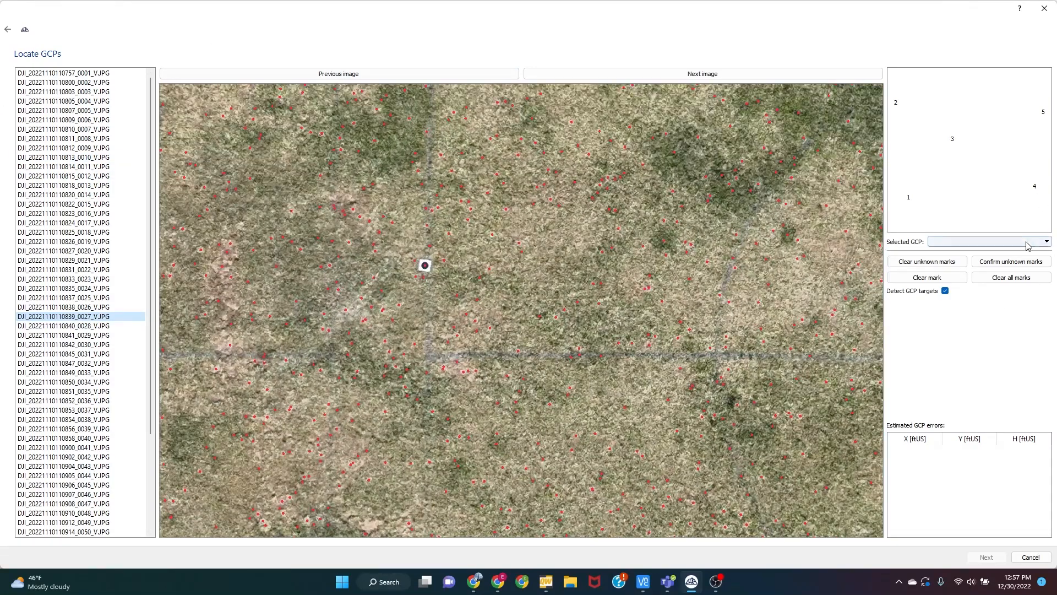
pyautogui.click(424, 265)
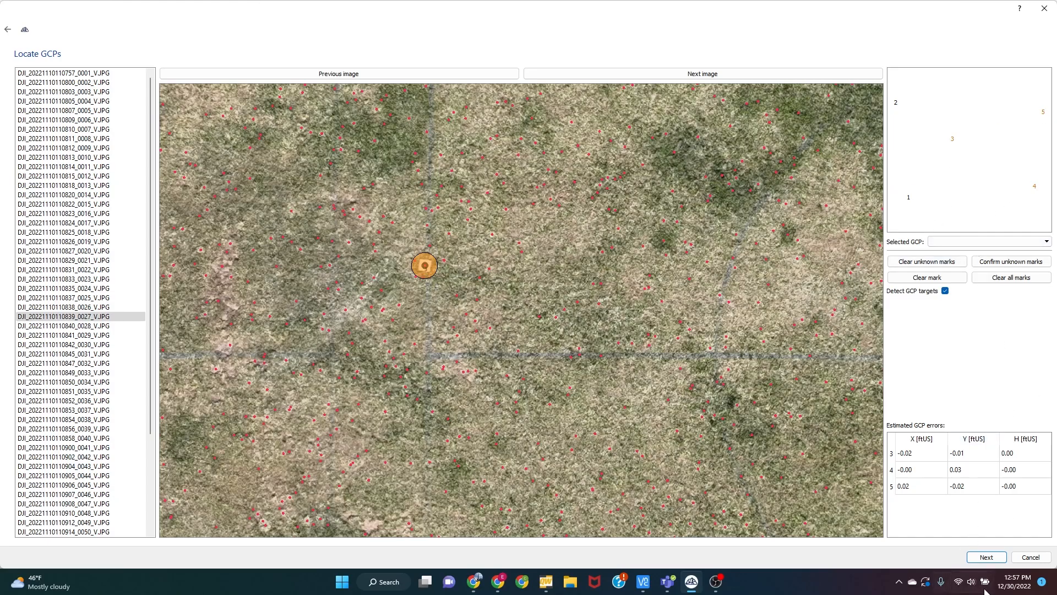
# - Proceed to the detection overview and place target centres on the two undetected thumbnails each of GCP 1 and GCP 3
pyautogui.click(990, 558)
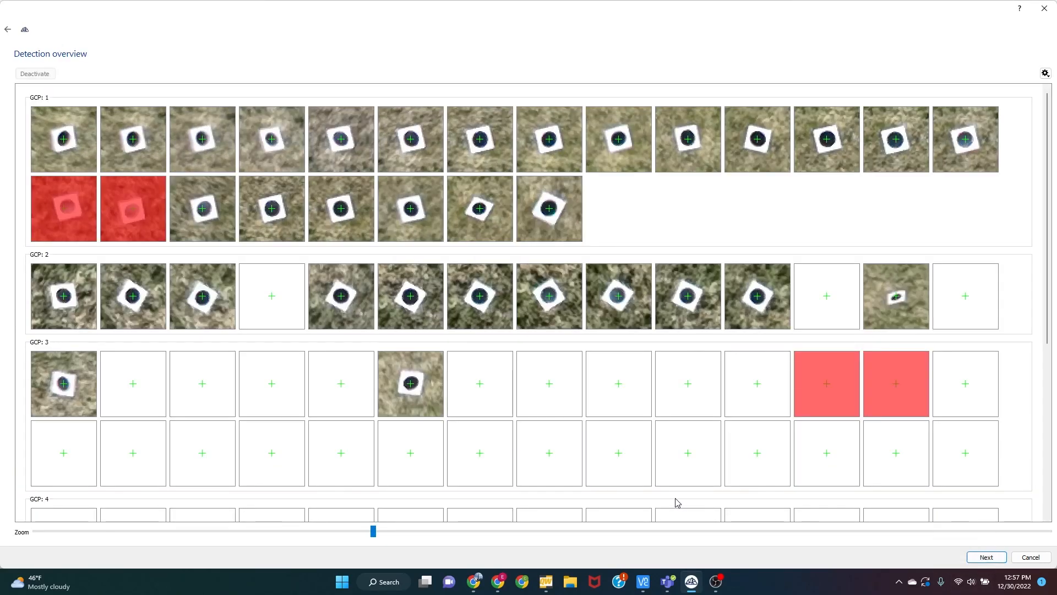
pyautogui.click(66, 206)
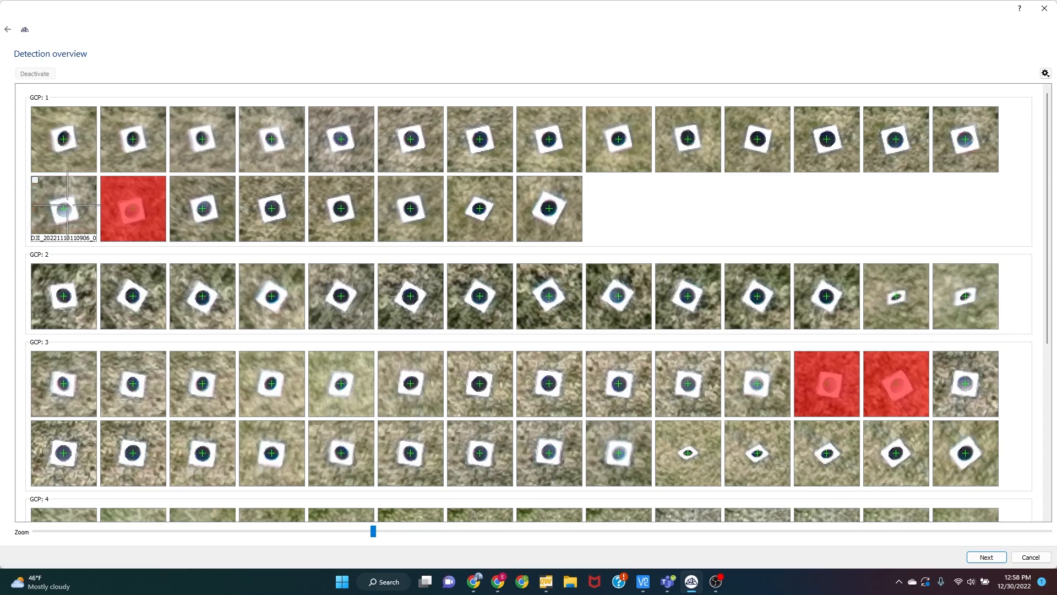
pyautogui.click(132, 211)
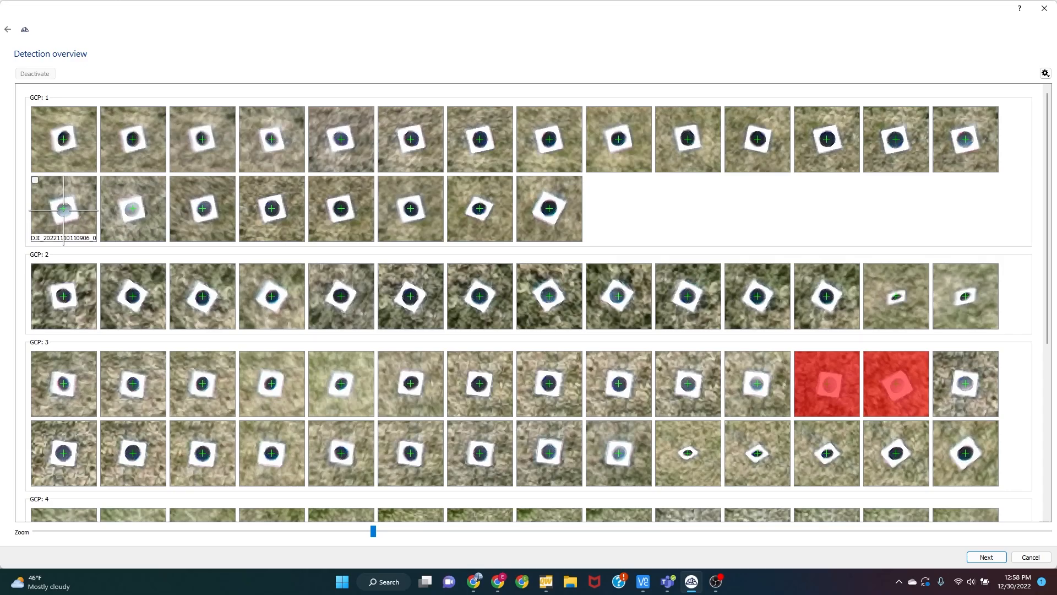
pyautogui.click(828, 384)
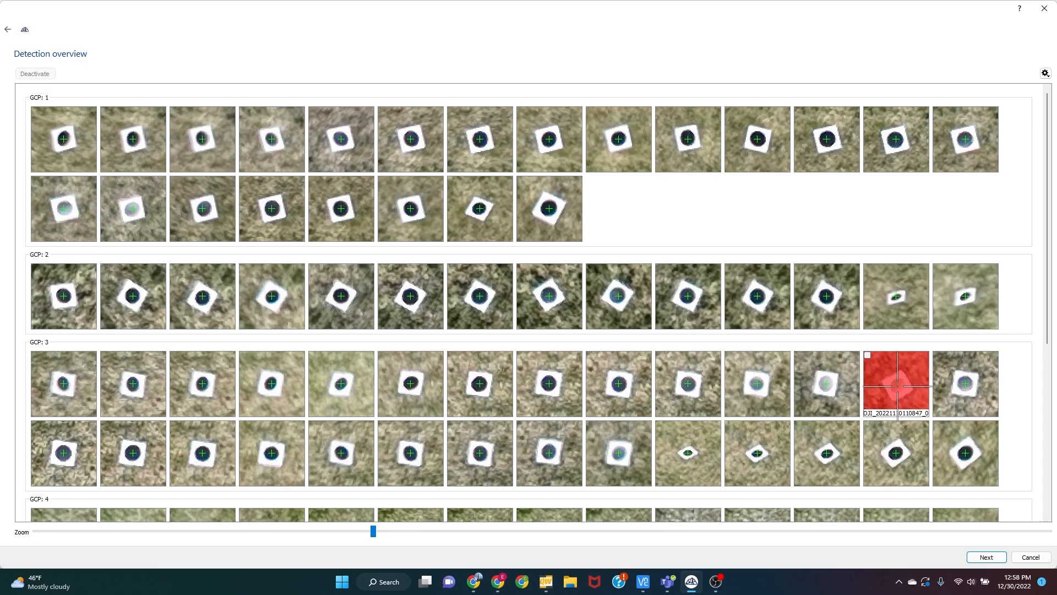
pyautogui.click(898, 385)
# - Place target centres on the four adjacent undetected thumbnails in the first row of GCP 5
pyautogui.scroll(-5, 587, 446)
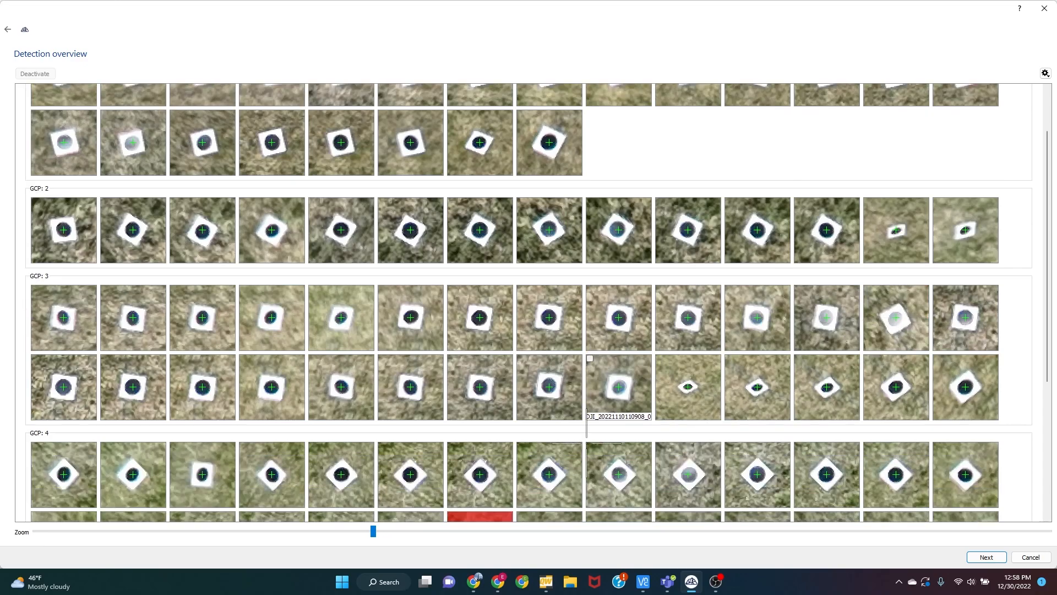
pyautogui.scroll(-1, 587, 442)
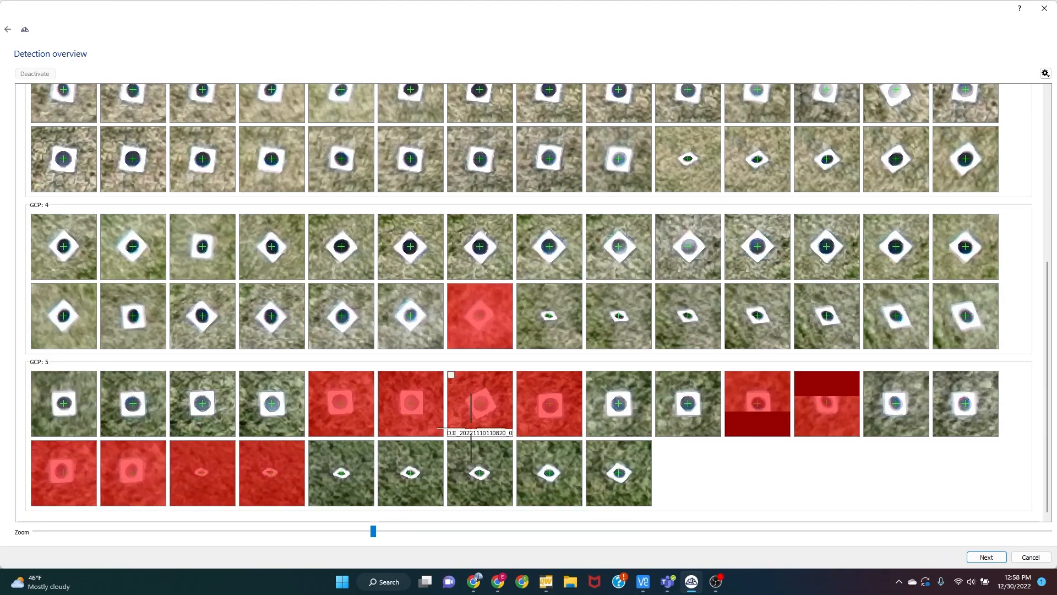
pyautogui.click(341, 402)
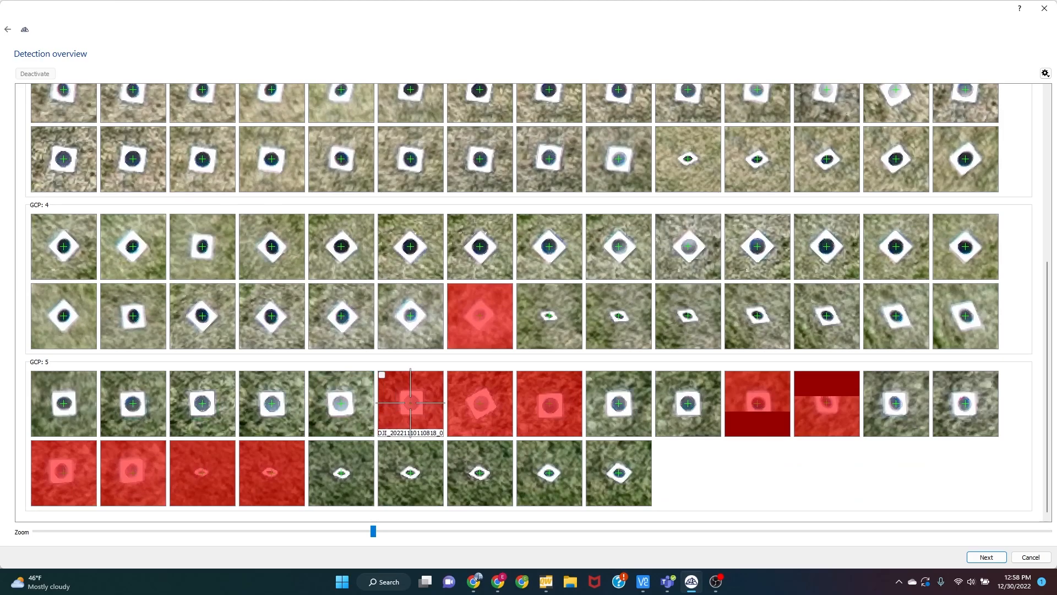
pyautogui.click(411, 404)
pyautogui.click(480, 403)
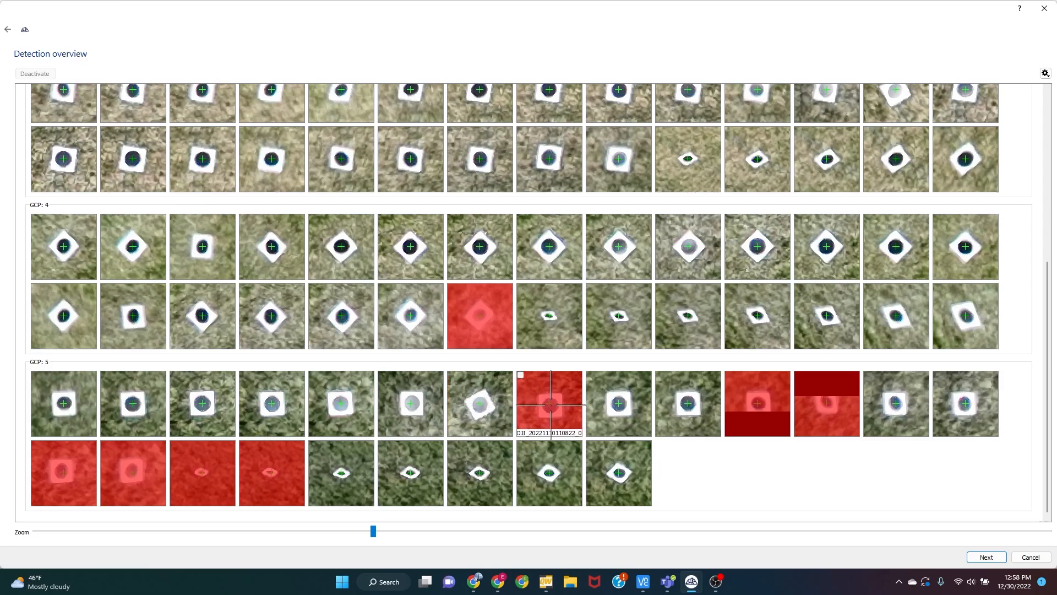
pyautogui.click(552, 406)
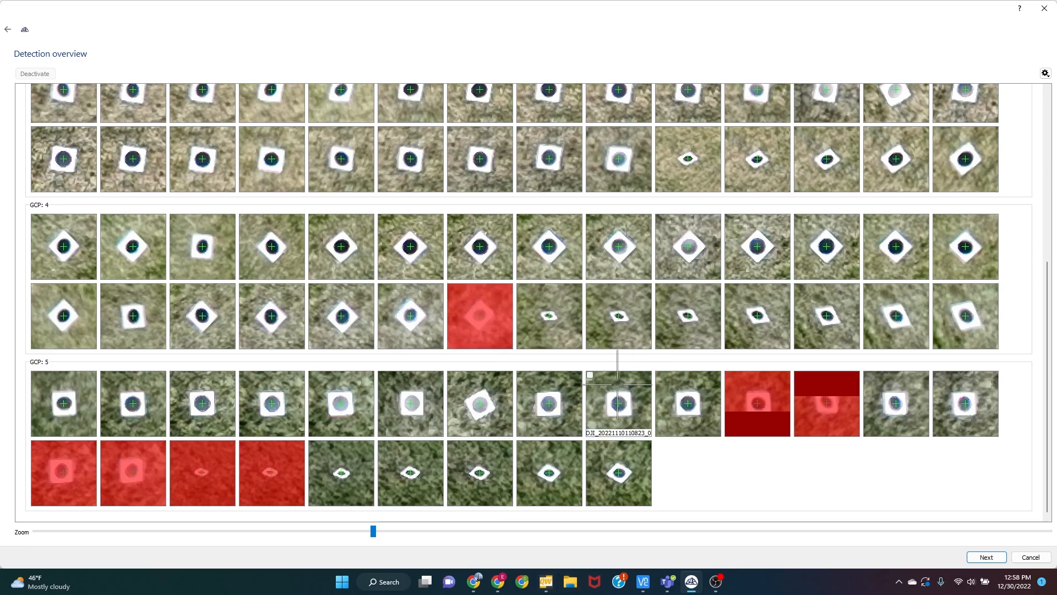
# - Review the GCP detections, accept them and finish the orientation from its error summary
pyautogui.scroll(2, 617, 380)
pyautogui.scroll(-2, 382, 386)
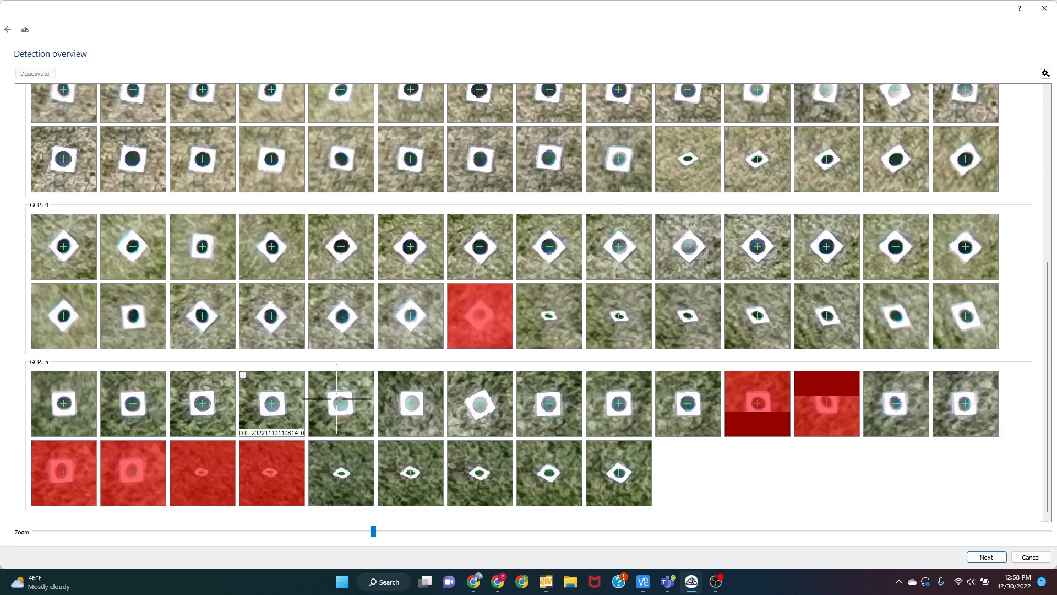
pyautogui.scroll(5, 479, 402)
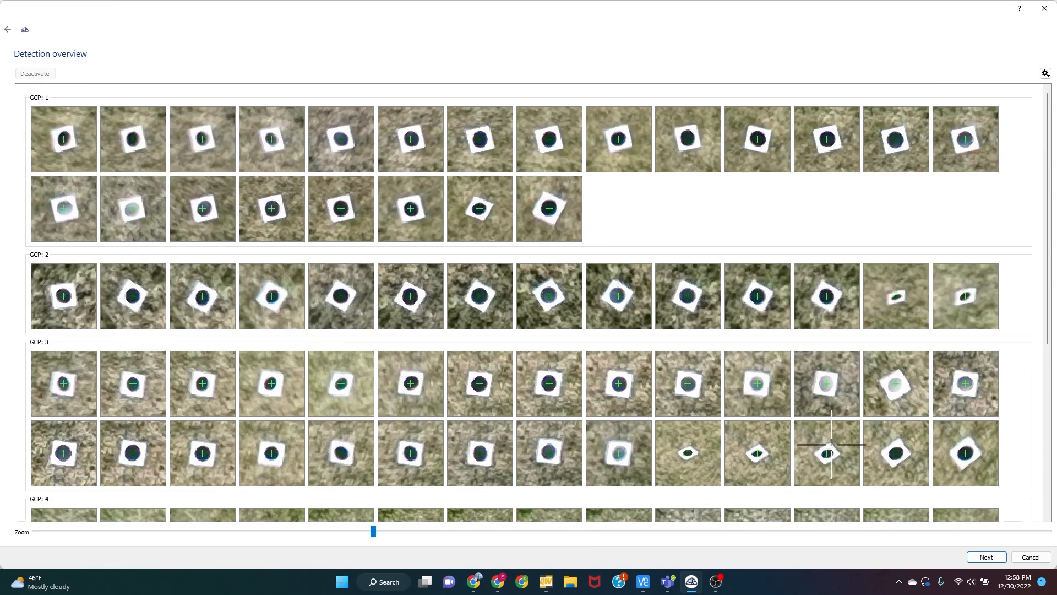
pyautogui.click(996, 560)
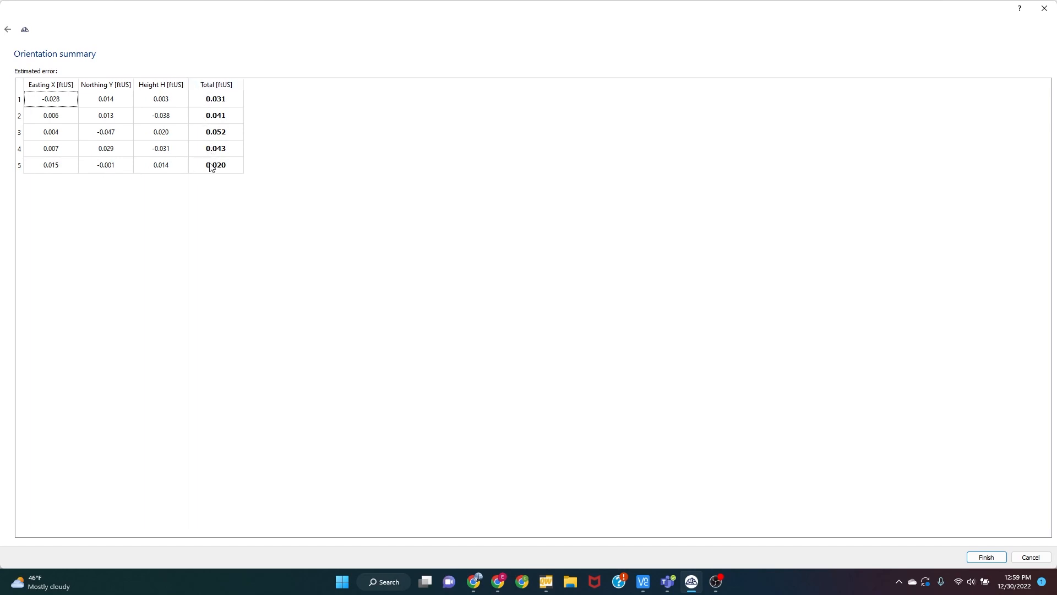
pyautogui.click(987, 557)
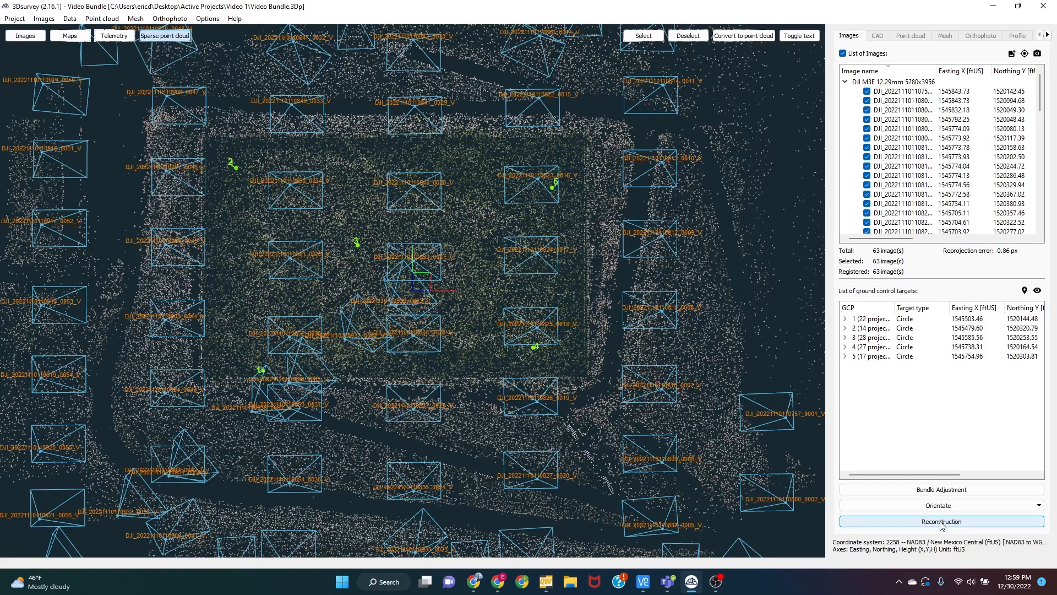
# - Start a dense reconstruction, setting the reconstruction level to Extreme and adjusting the NVIDIA graphics card option
pyautogui.click(941, 525)
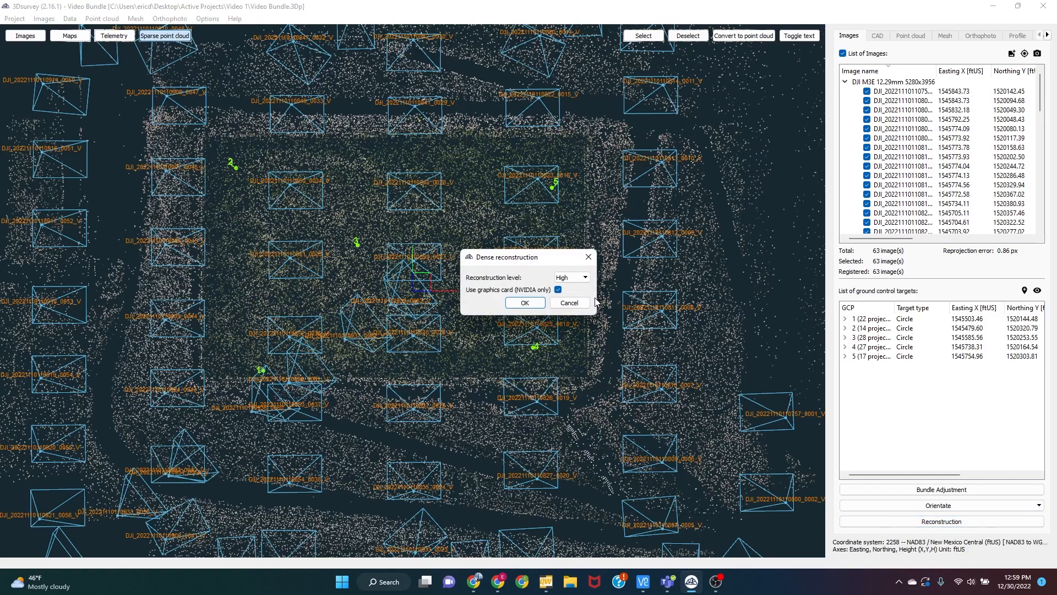
pyautogui.click(587, 281)
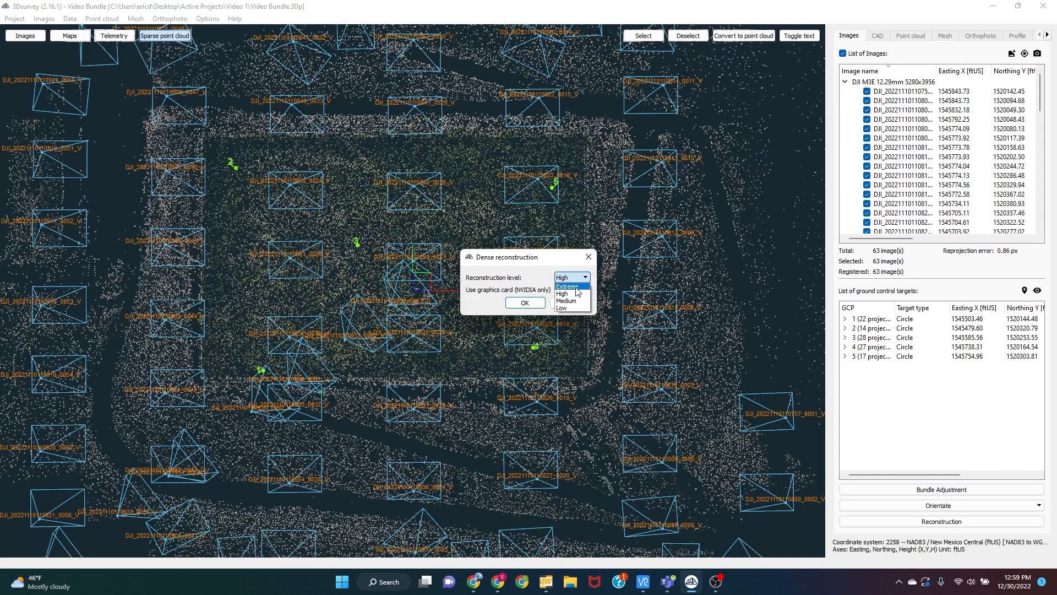
pyautogui.click(576, 288)
pyautogui.click(558, 290)
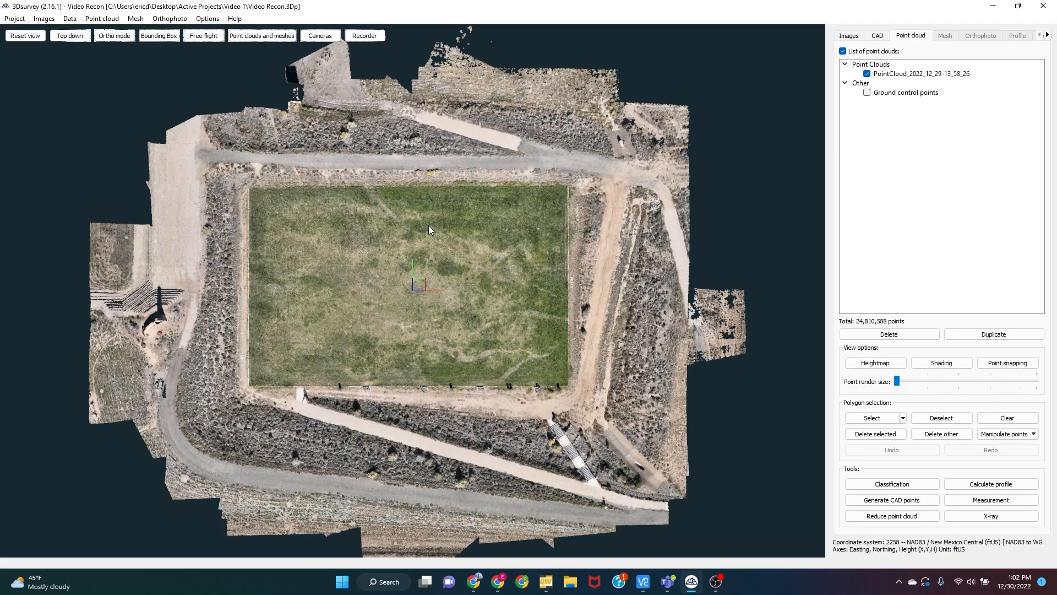
# - Inspect the reconstructed point cloud of the field up close and from an angle, and duplicate it
pyautogui.scroll(10, 566, 299)
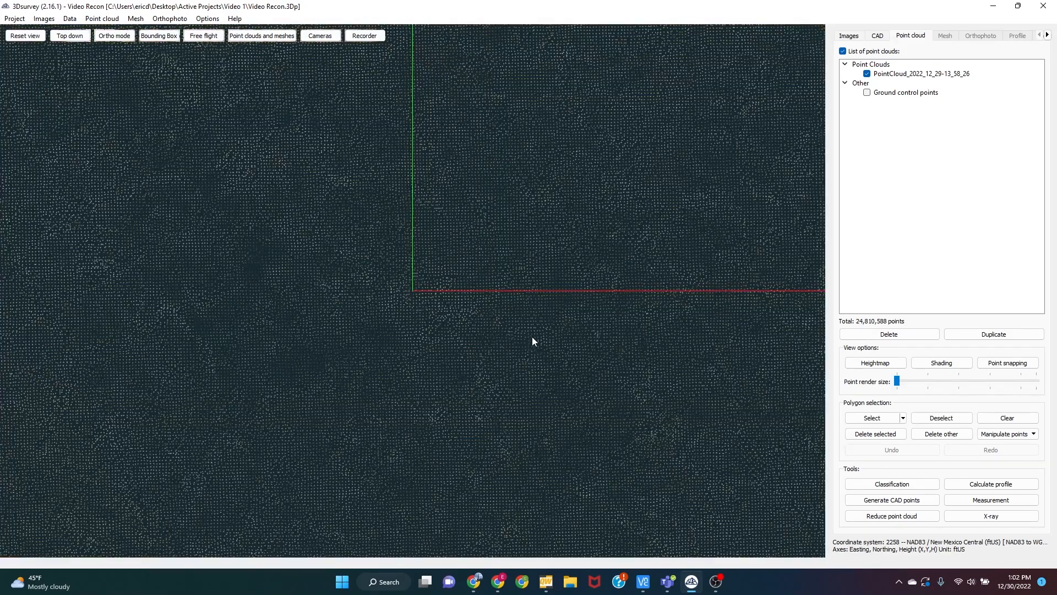
pyautogui.moveTo(532, 337); pyautogui.dragTo(435, 249)
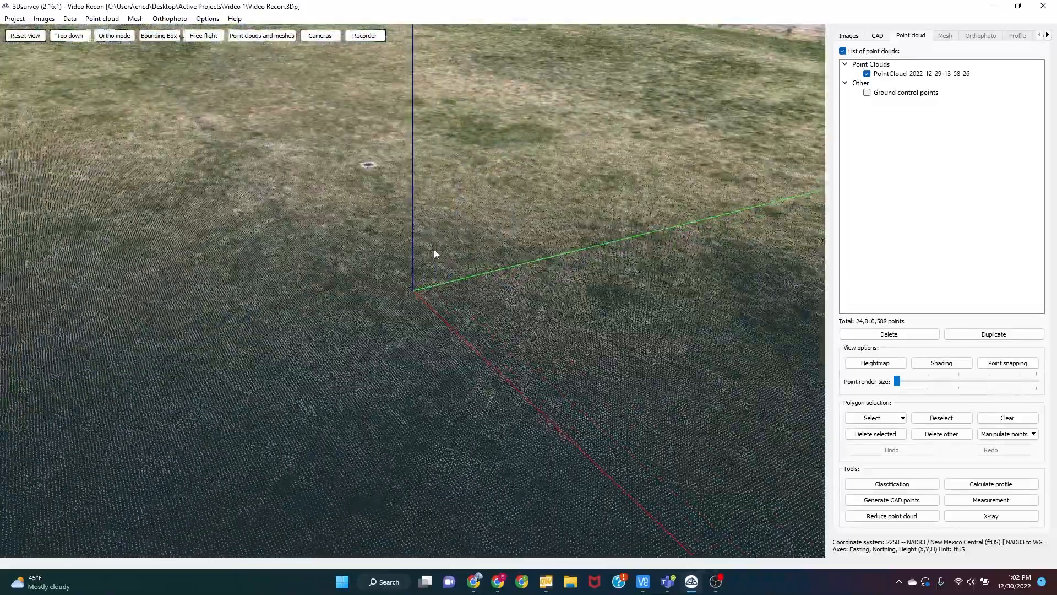
pyautogui.scroll(-10, 435, 249)
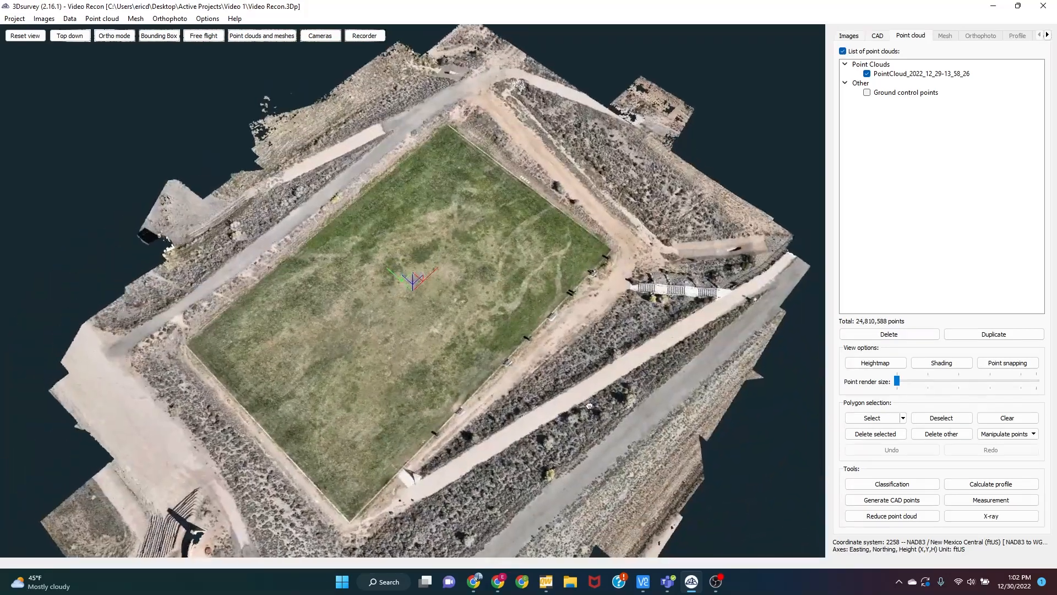
pyautogui.moveTo(589, 406); pyautogui.dragTo(505, 431)
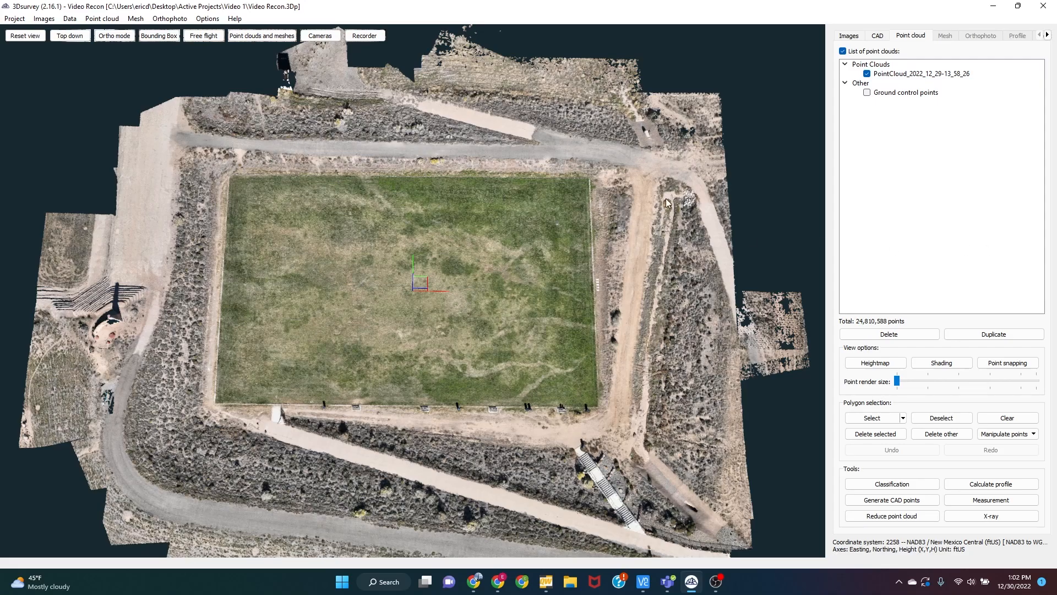
pyautogui.click(912, 76)
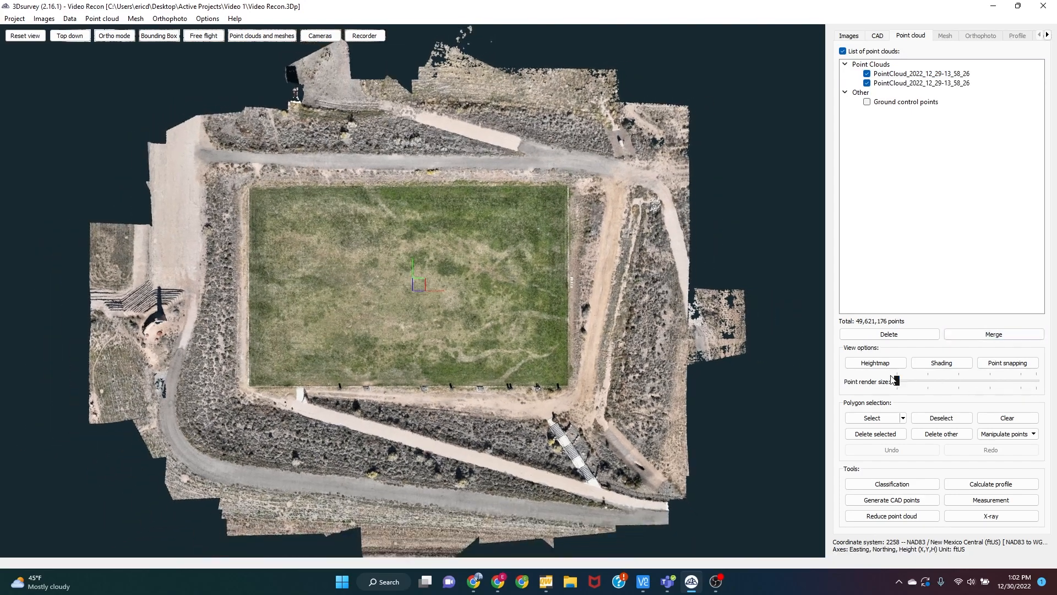
# - Hide the second point cloud in the list and rename it Raw
pyautogui.click(866, 83)
pyautogui.doubleClick(903, 85)
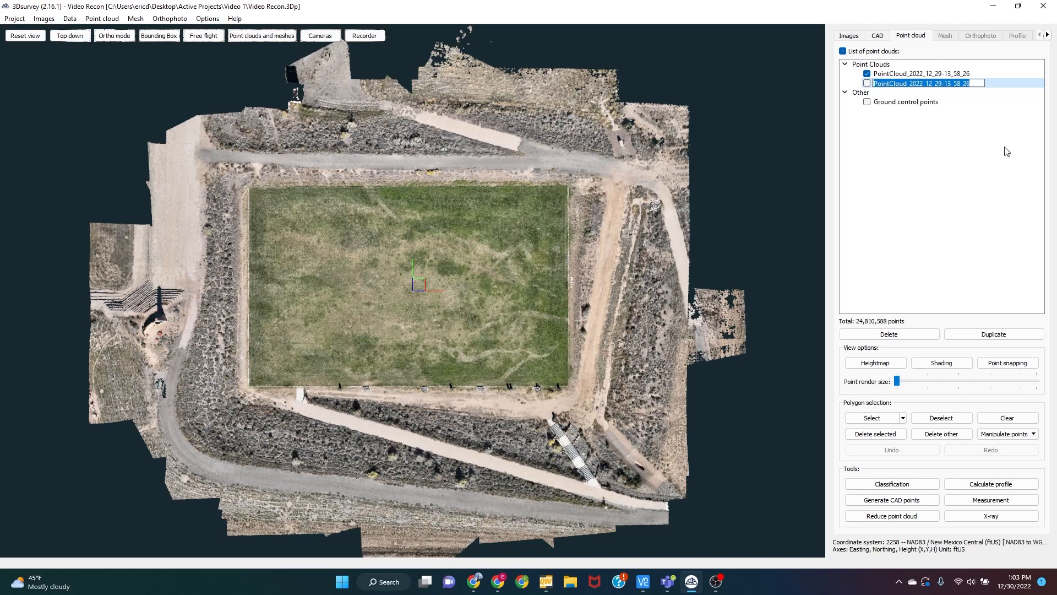
pyautogui.write('R')
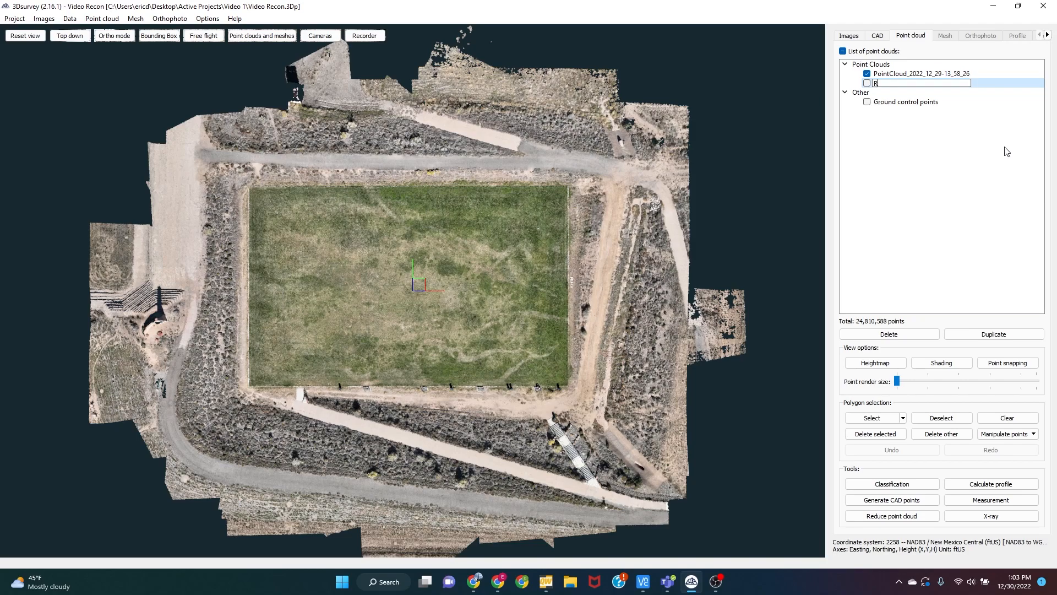
pyautogui.write('aw')
pyautogui.press('Return')
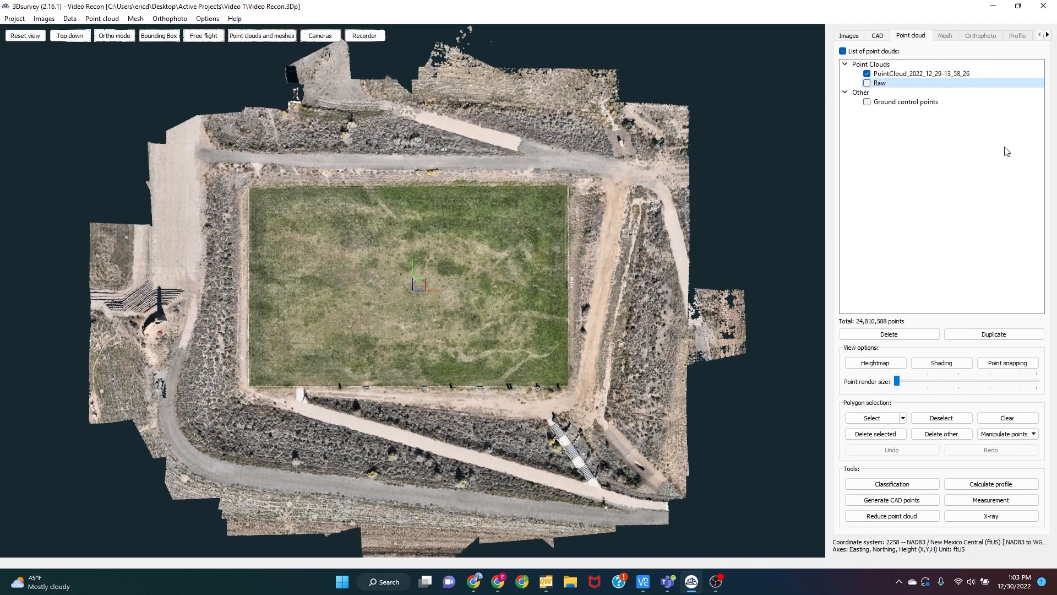
# - Rename the first, still visible point cloud as Working
pyautogui.click(911, 75)
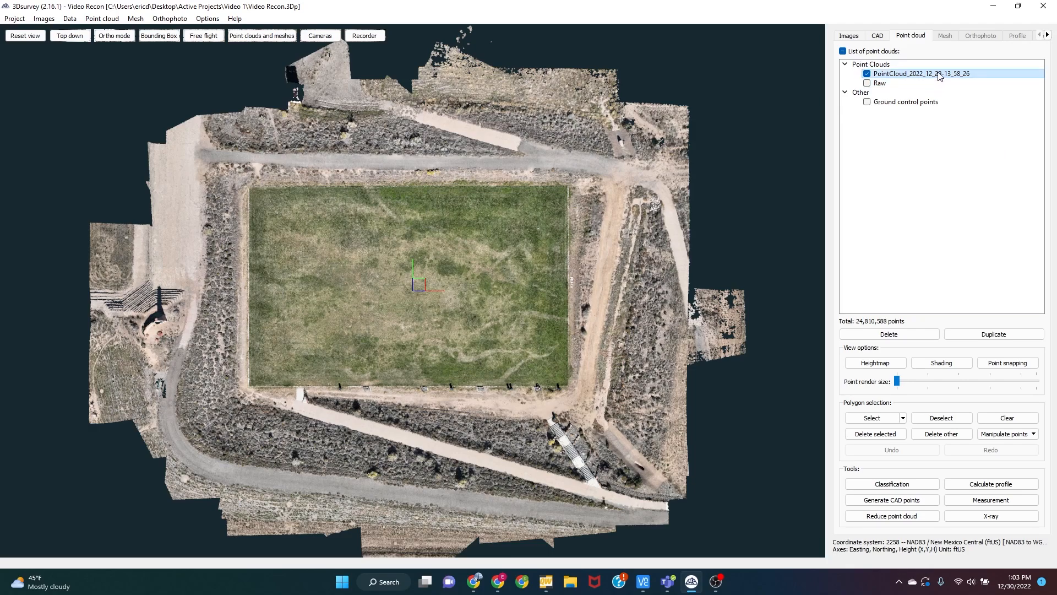
pyautogui.doubleClick(911, 74)
pyautogui.write('Workin')
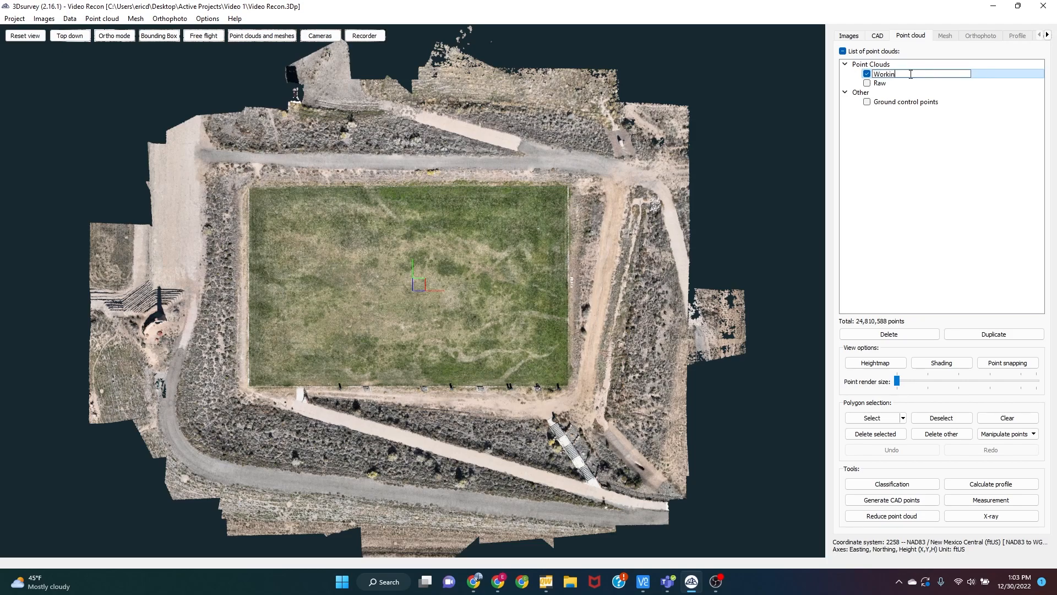
pyautogui.write('g')
pyautogui.press('Return')
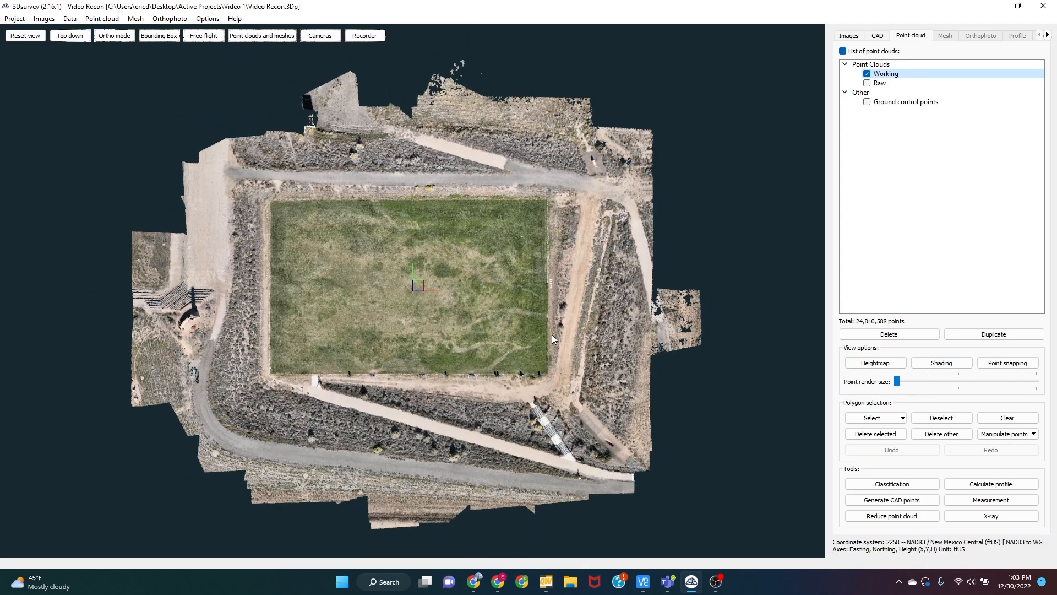
# - Select the field and its surrounding roads with a polygon, delete all points outside it and clear the selection
pyautogui.moveTo(552, 336); pyautogui.dragTo(706, 372)
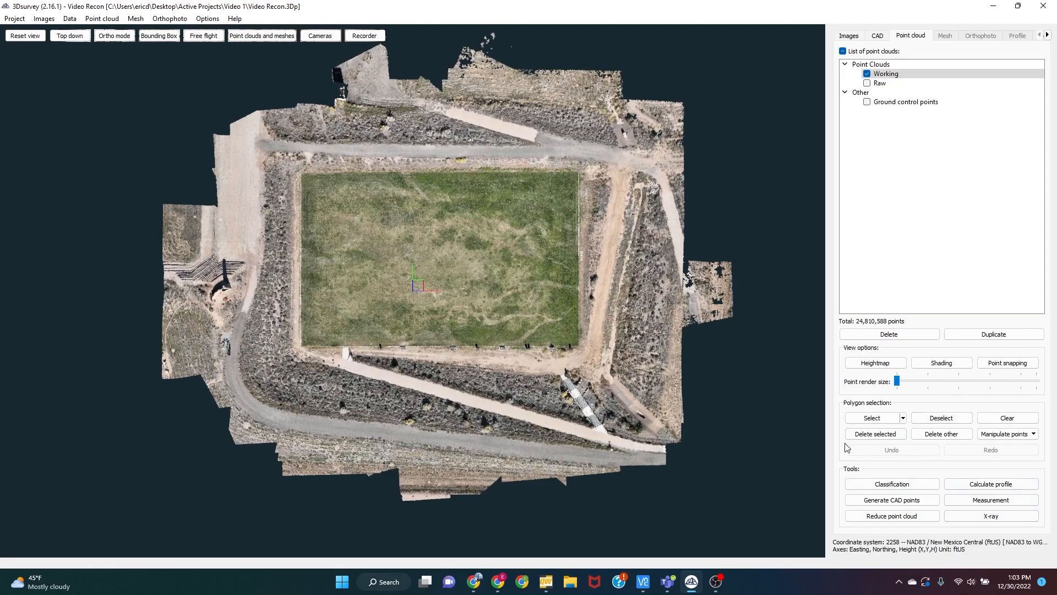
pyautogui.click(892, 419)
pyautogui.click(894, 420)
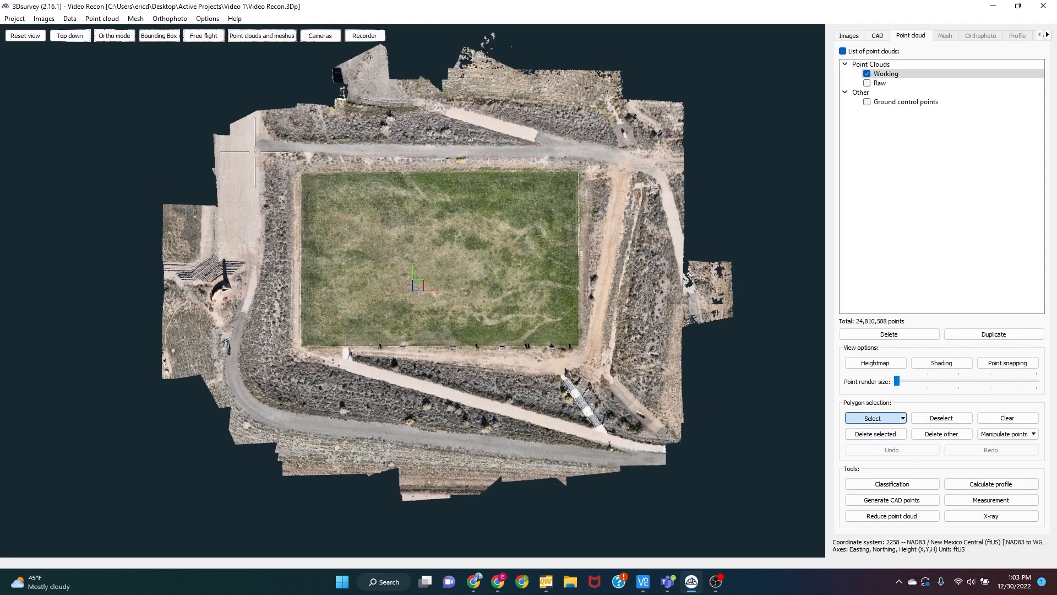
pyautogui.click(242, 123)
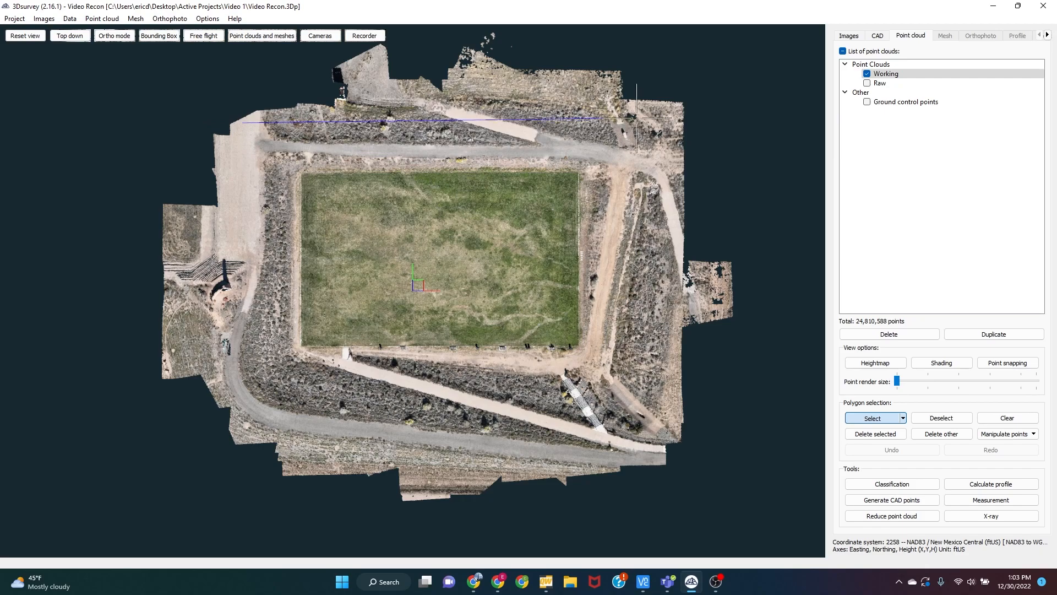
pyautogui.click(679, 107)
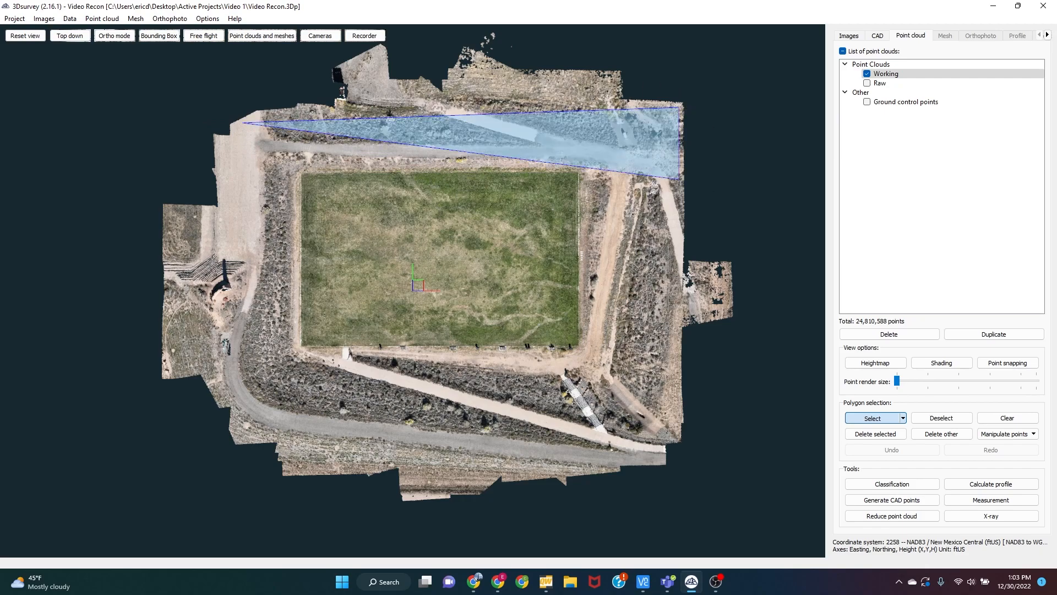
pyautogui.click(679, 438)
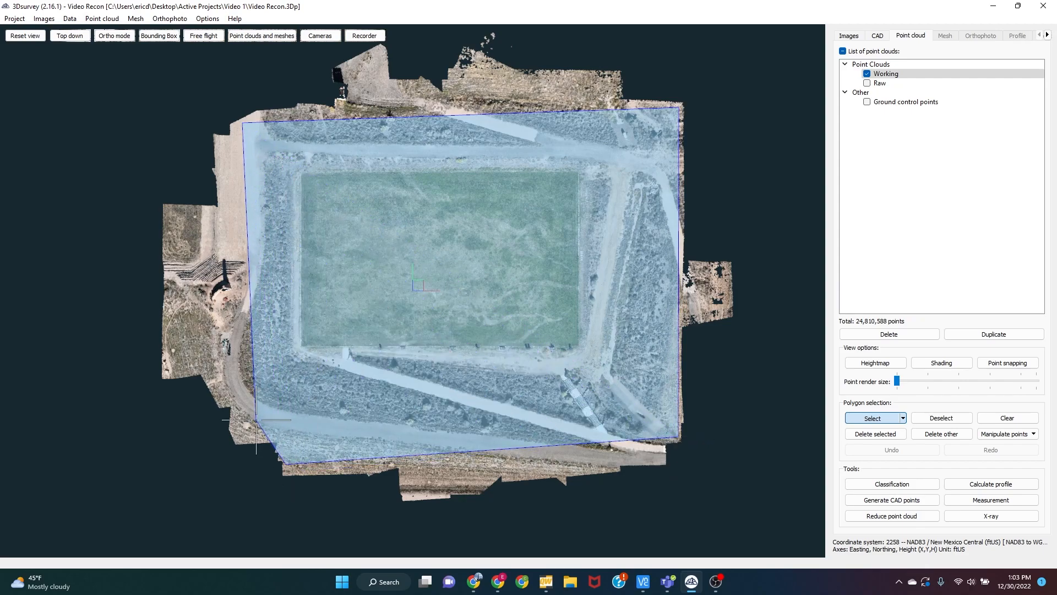
pyautogui.click(204, 357)
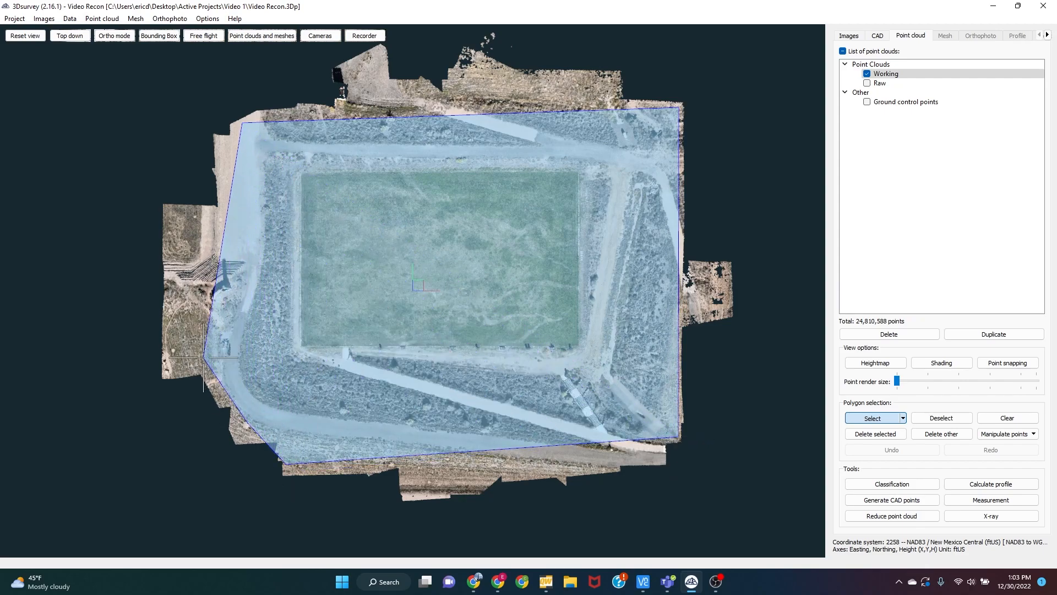
pyautogui.click(230, 205)
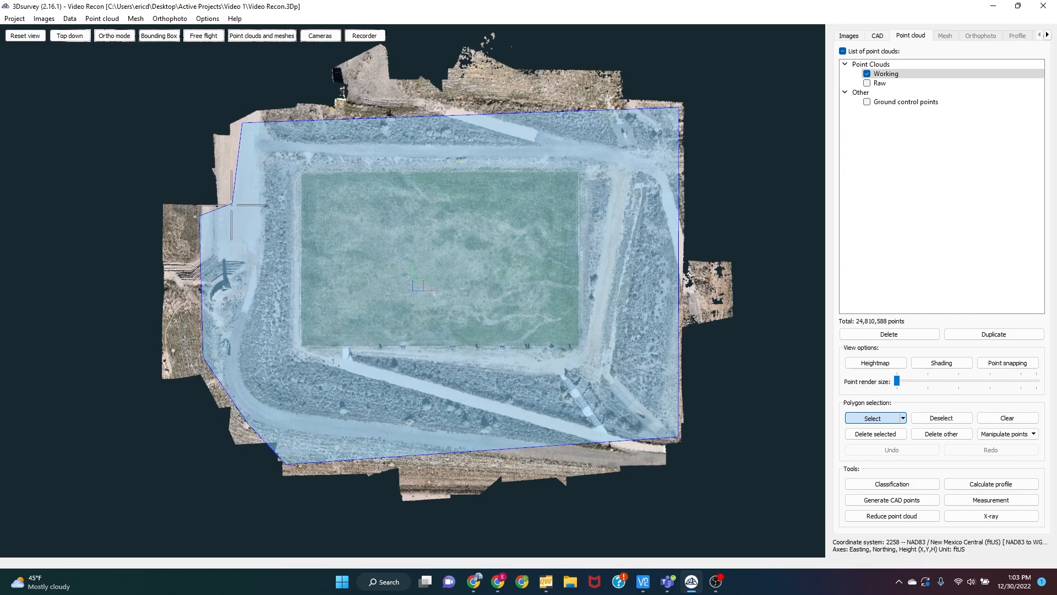
pyautogui.rightClick(225, 155)
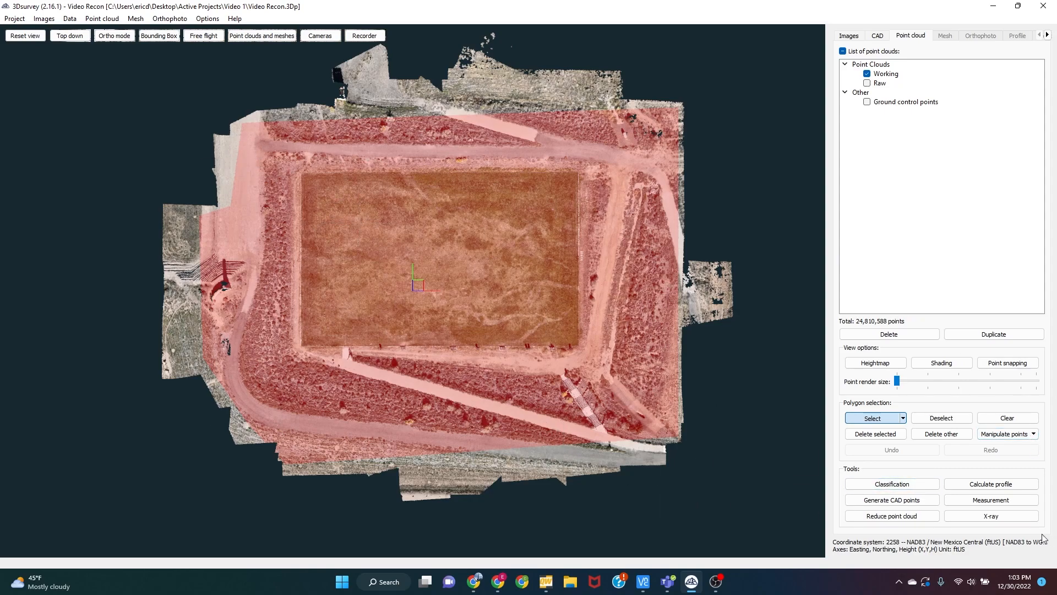
pyautogui.click(951, 434)
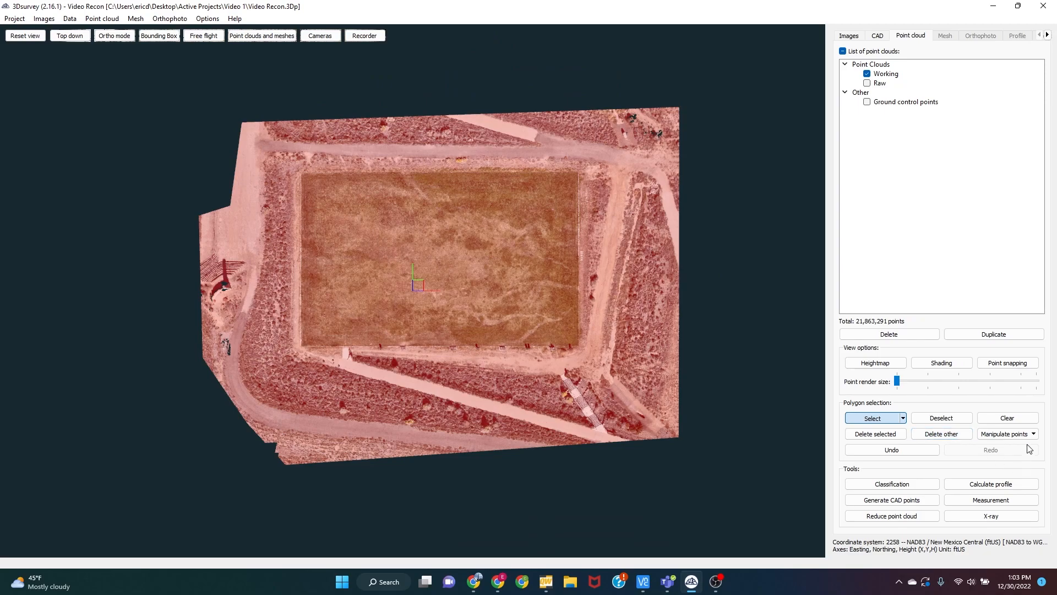
pyautogui.click(1028, 419)
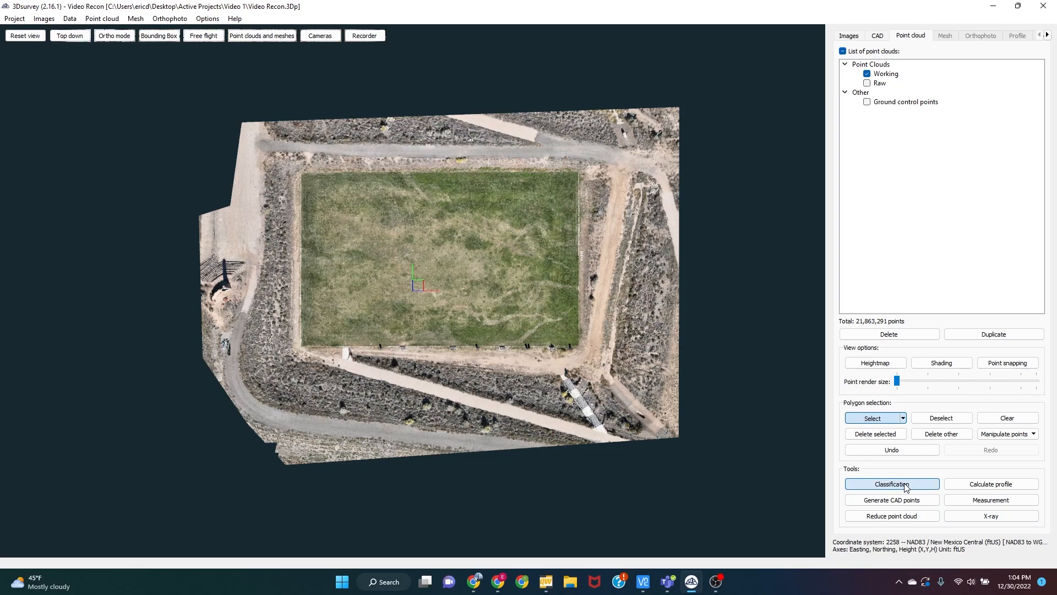
# - Classify the Working point cloud with the default terrain settings, using the grass field as the terrain region, and clear the resulting selection
pyautogui.click(904, 485)
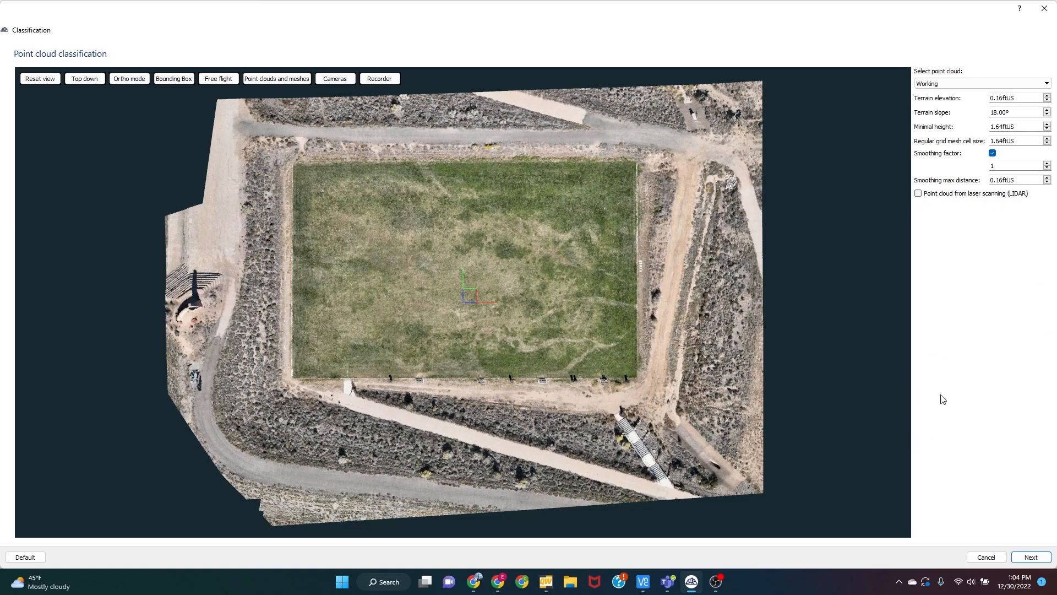
pyautogui.click(1032, 558)
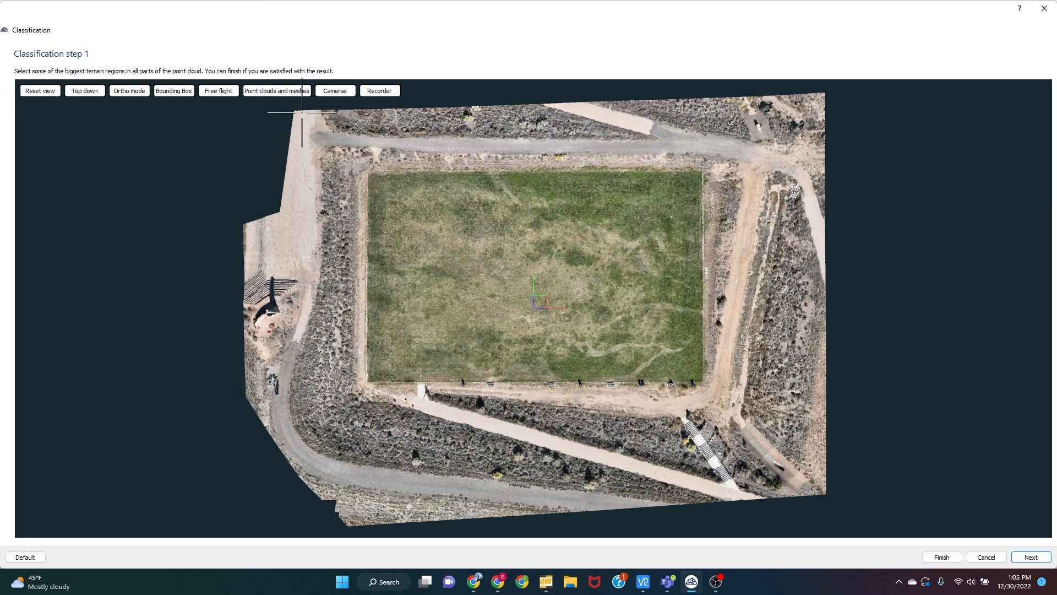
pyautogui.click(541, 271)
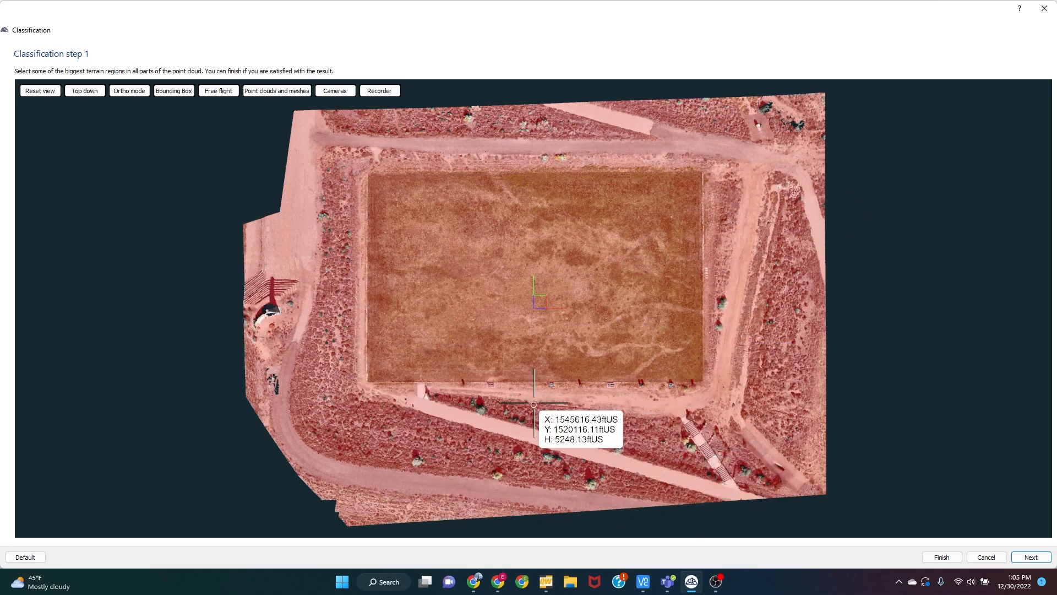
pyautogui.click(1037, 558)
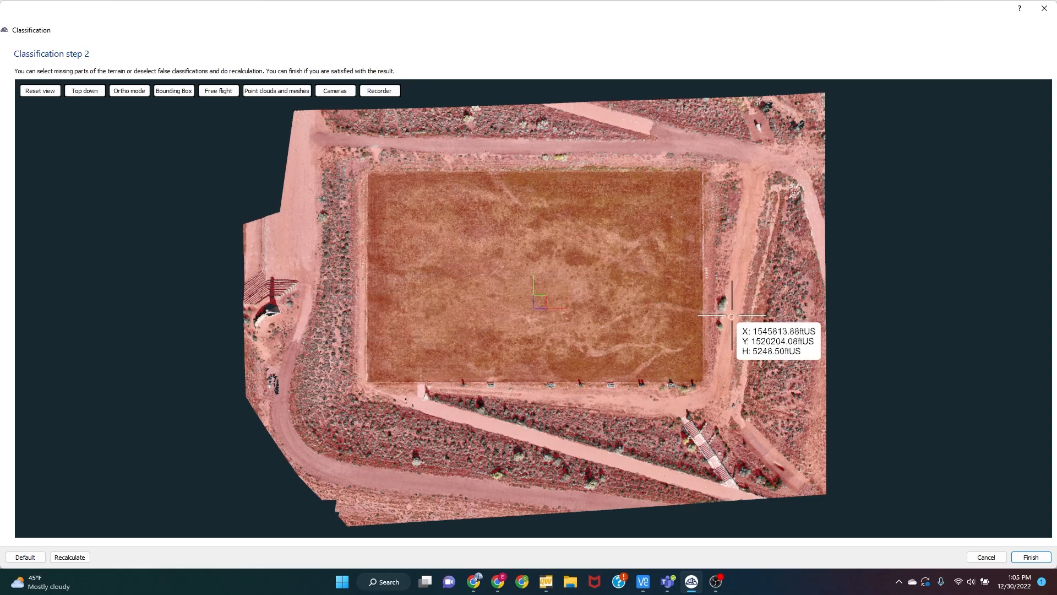
pyautogui.click(1043, 559)
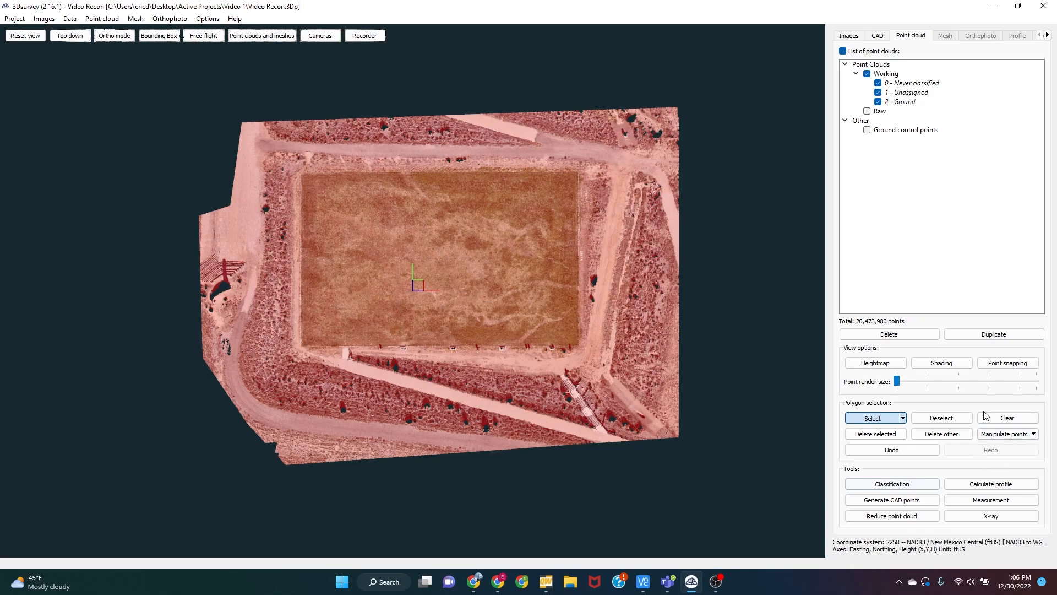
pyautogui.click(1006, 419)
# - Calculate a regular grid mesh (DSM) from the Working point cloud, excluding the Never classified and Unassigned classes
pyautogui.moveTo(443, 402); pyautogui.dragTo(431, 358)
pyautogui.scroll(5, 559, 253)
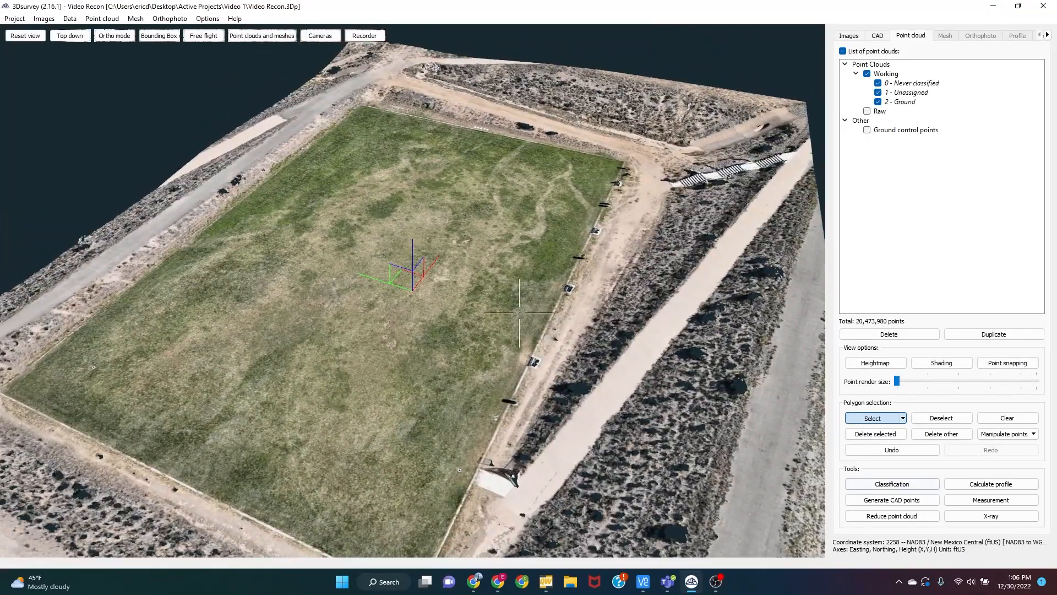
pyautogui.scroll(-5, 431, 359)
pyautogui.scroll(-2, 527, 292)
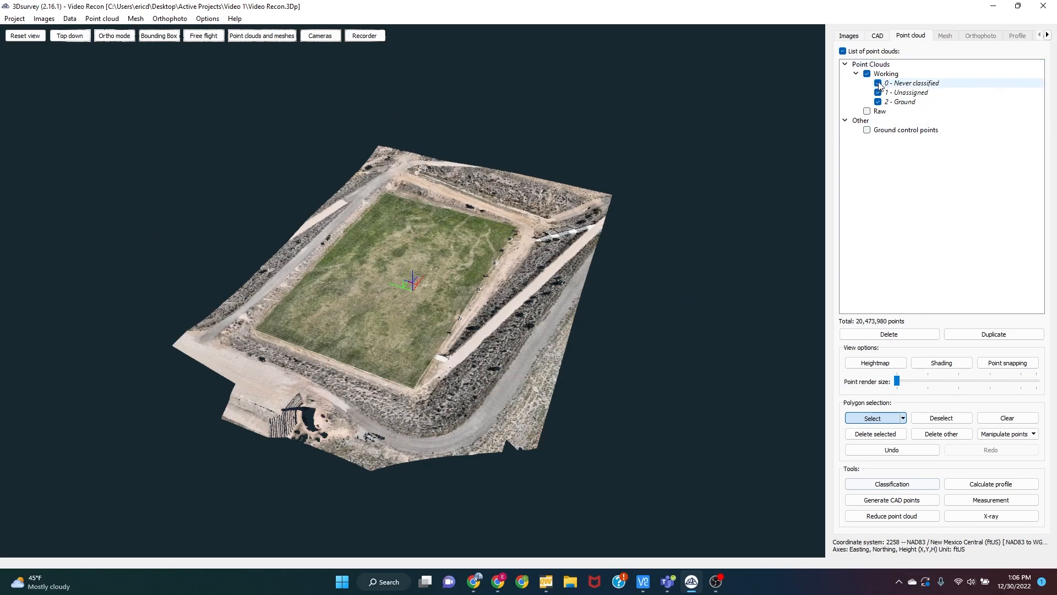
pyautogui.click(135, 18)
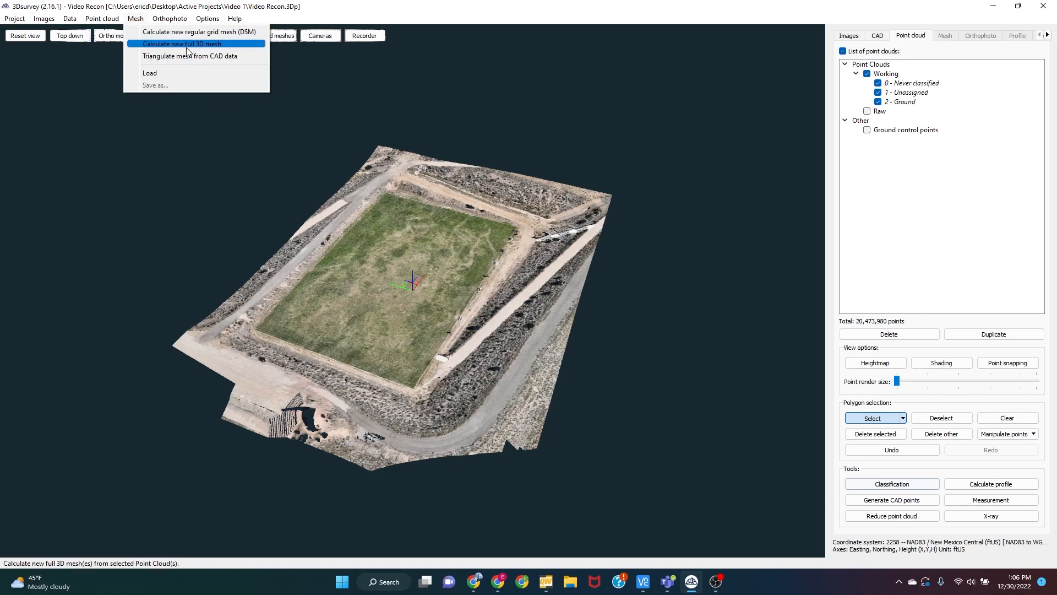
pyautogui.click(255, 33)
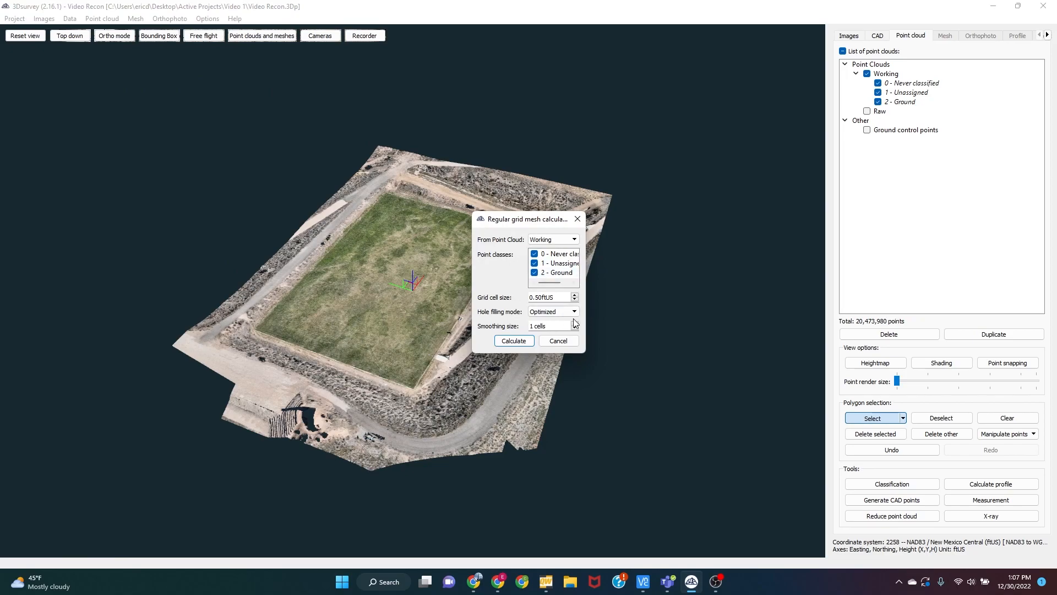
pyautogui.click(534, 263)
pyautogui.click(535, 255)
pyautogui.click(514, 341)
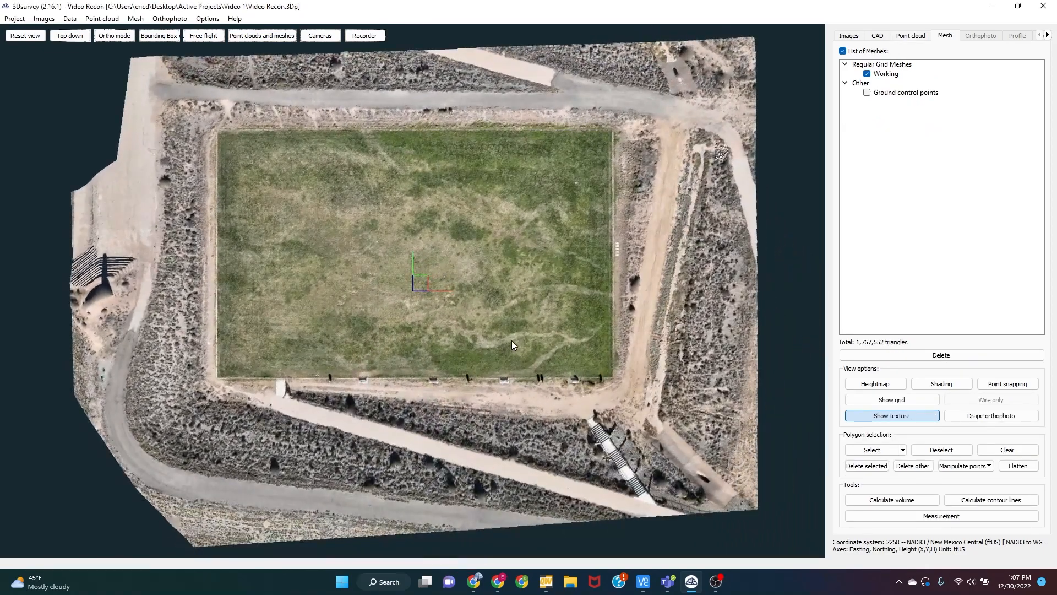
# - Examine the mesh surface from near ground level, with its grid overlaid and as wireframe only, and turn the grid display off
pyautogui.moveTo(315, 339); pyautogui.dragTo(496, 239)
pyautogui.scroll(10, 465, 355)
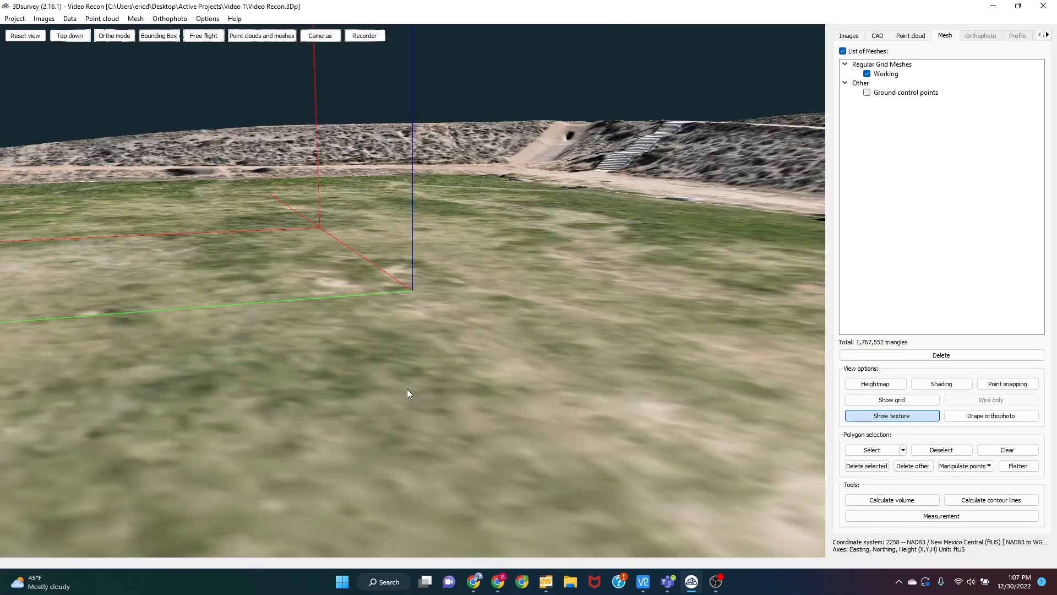
pyautogui.moveTo(408, 393); pyautogui.dragTo(597, 359)
pyautogui.scroll(-2, 597, 359)
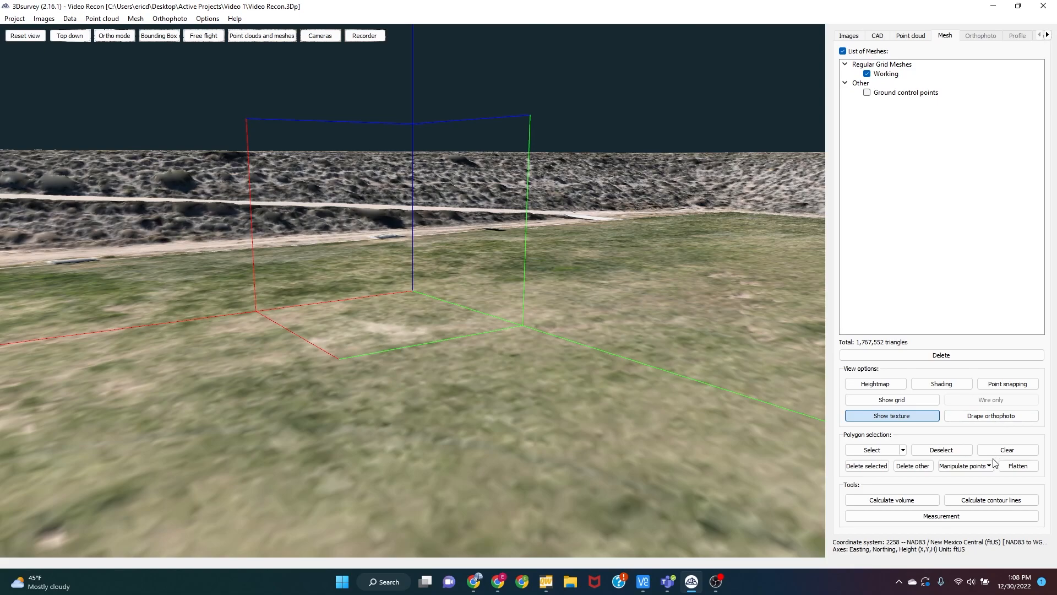
pyautogui.click(919, 402)
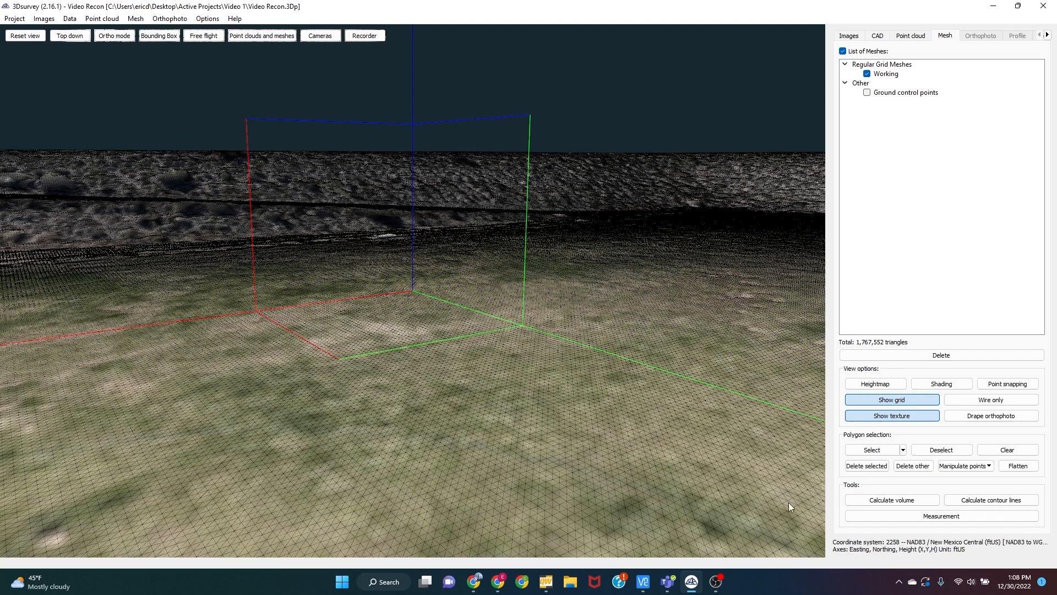
pyautogui.click(896, 402)
pyautogui.click(903, 402)
pyautogui.click(991, 399)
pyautogui.moveTo(547, 484); pyautogui.dragTo(580, 382)
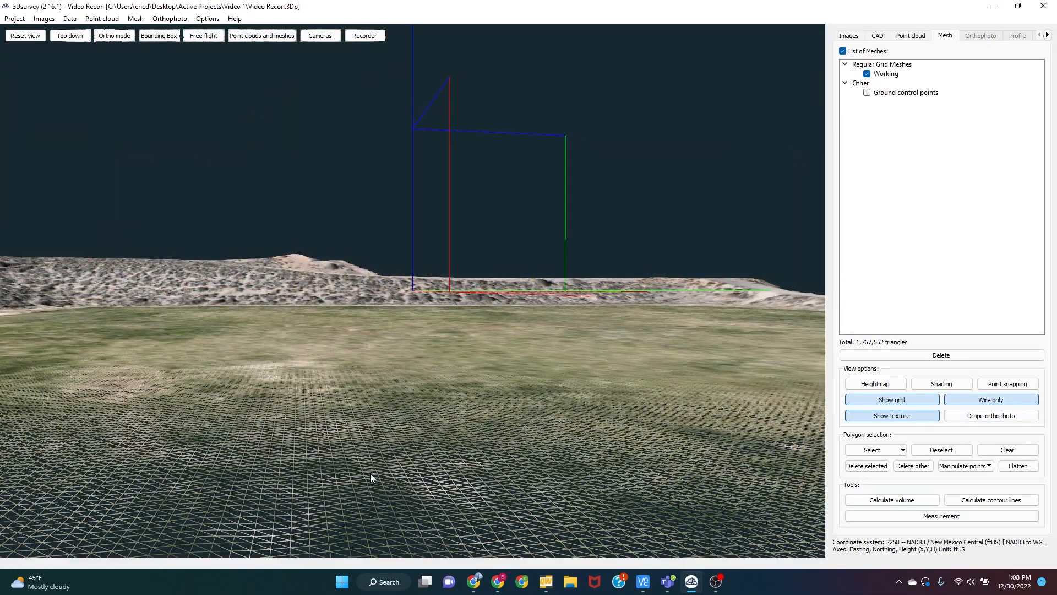
pyautogui.click(1008, 401)
pyautogui.click(911, 406)
# - Examine the mesh's elevations as a heightmap, restore the natural colours and check the shading option
pyautogui.moveTo(474, 417); pyautogui.dragTo(479, 303)
pyautogui.click(885, 385)
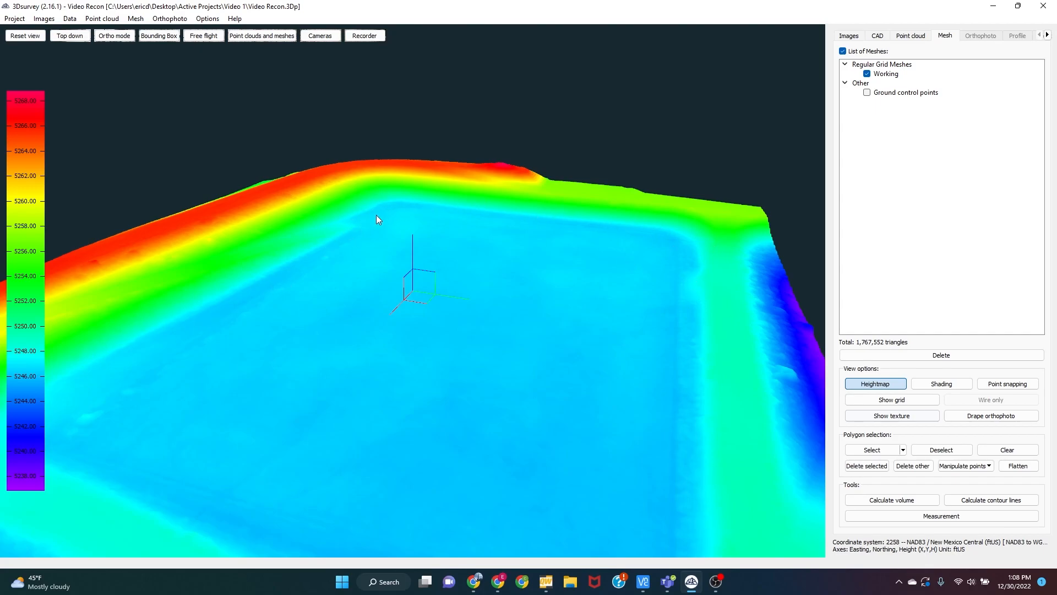
pyautogui.click(895, 385)
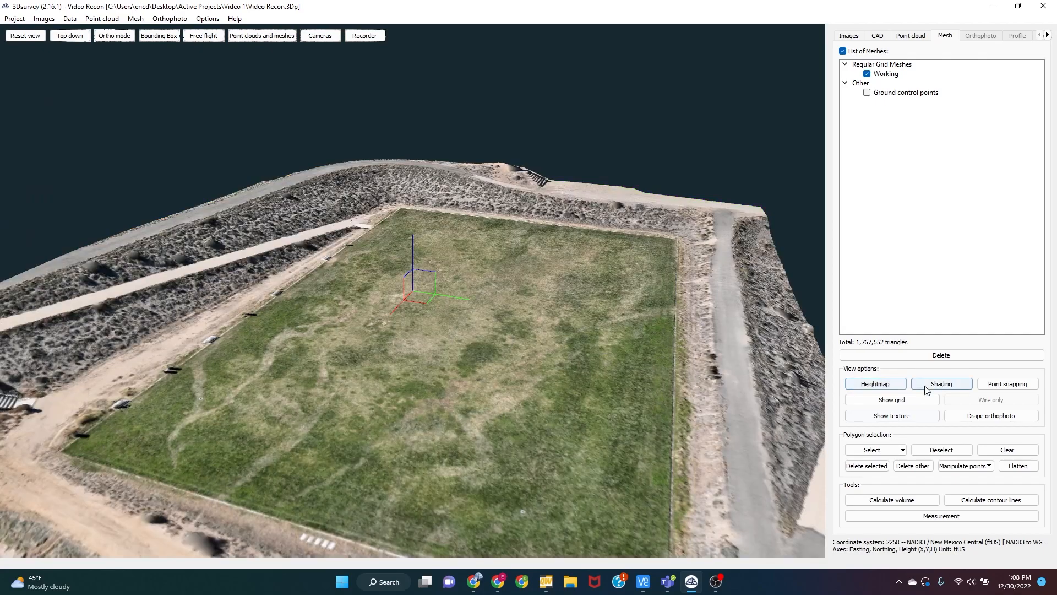
pyautogui.moveTo(577, 421)
pyautogui.mouseDown()
pyautogui.moveTo(622, 396)
pyautogui.moveTo(578, 403)
pyautogui.mouseUp()
pyautogui.click(960, 389)
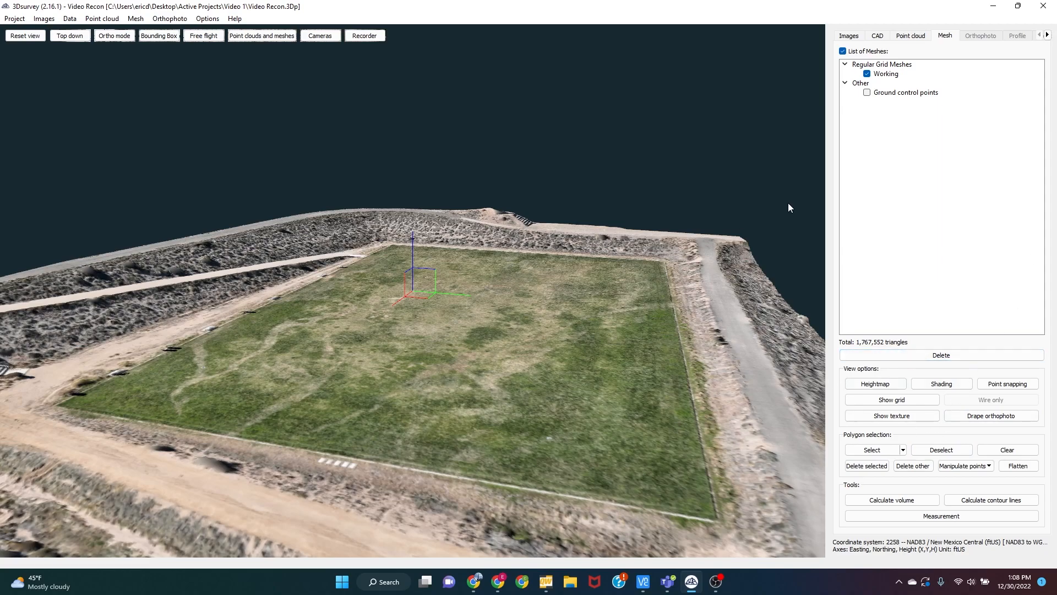
# - Calculate a top-down traditional orthophoto from the Working mesh at a resolution of 0.75 inUS/px
pyautogui.moveTo(404, 197); pyautogui.dragTo(240, 287)
pyautogui.click(160, 20)
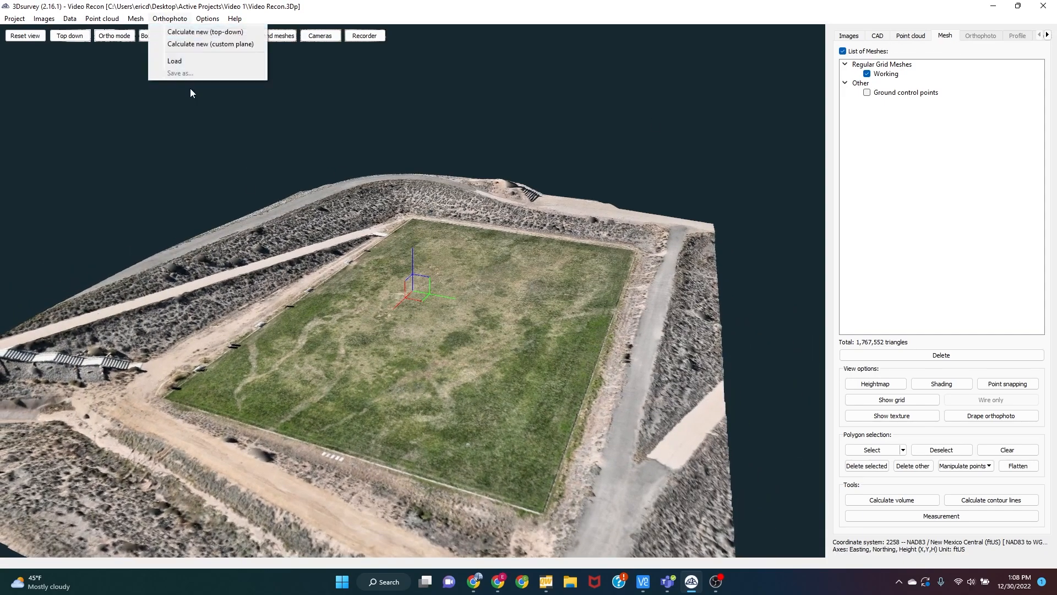
pyautogui.click(231, 33)
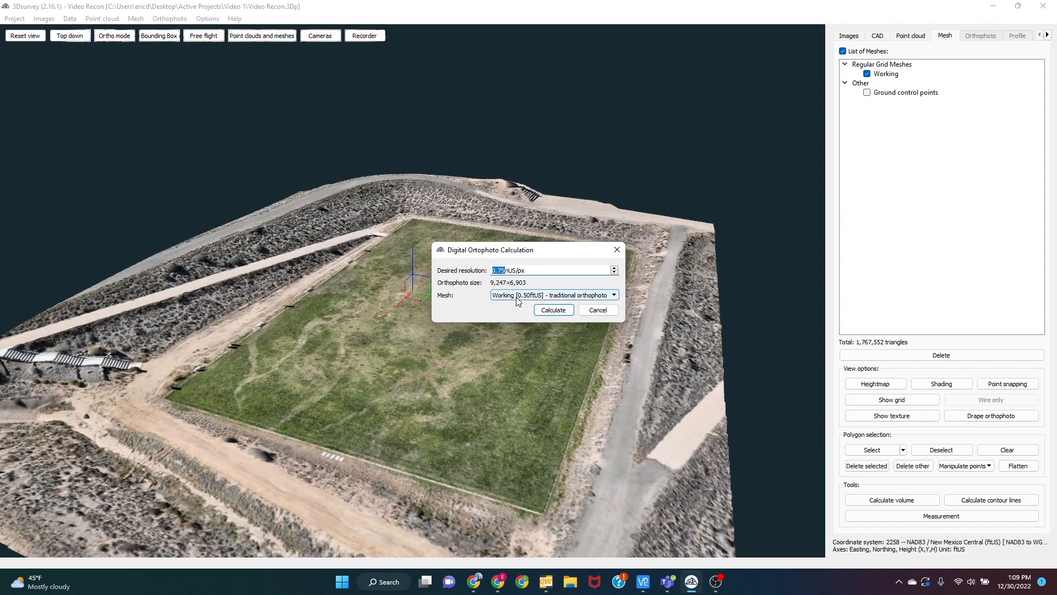
pyautogui.click(558, 311)
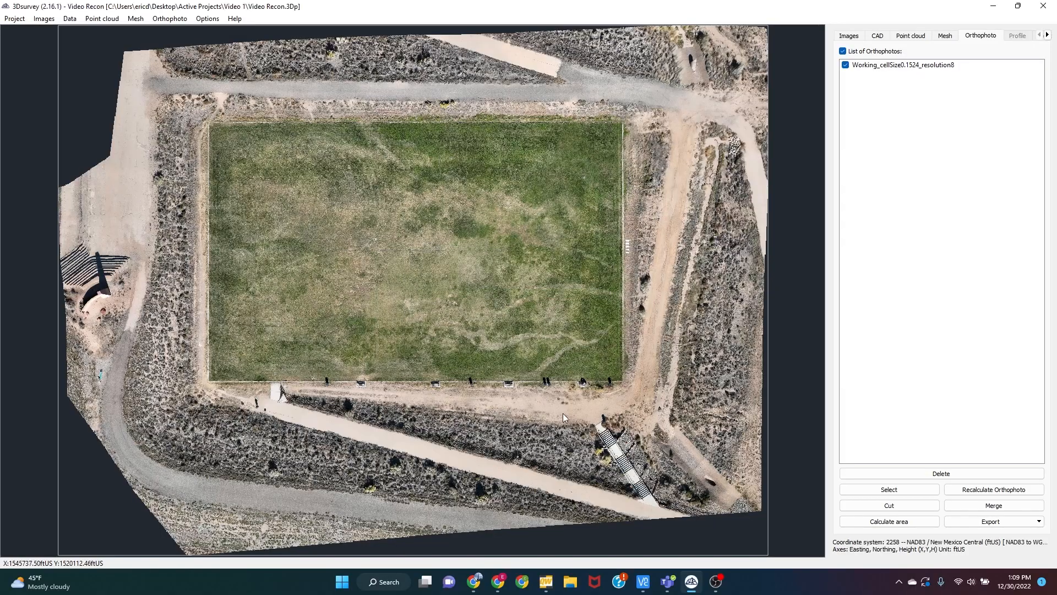
# - Examine the orthophoto's detail along the benches and edges of the grass field and across the whole field
pyautogui.scroll(10, 595, 374)
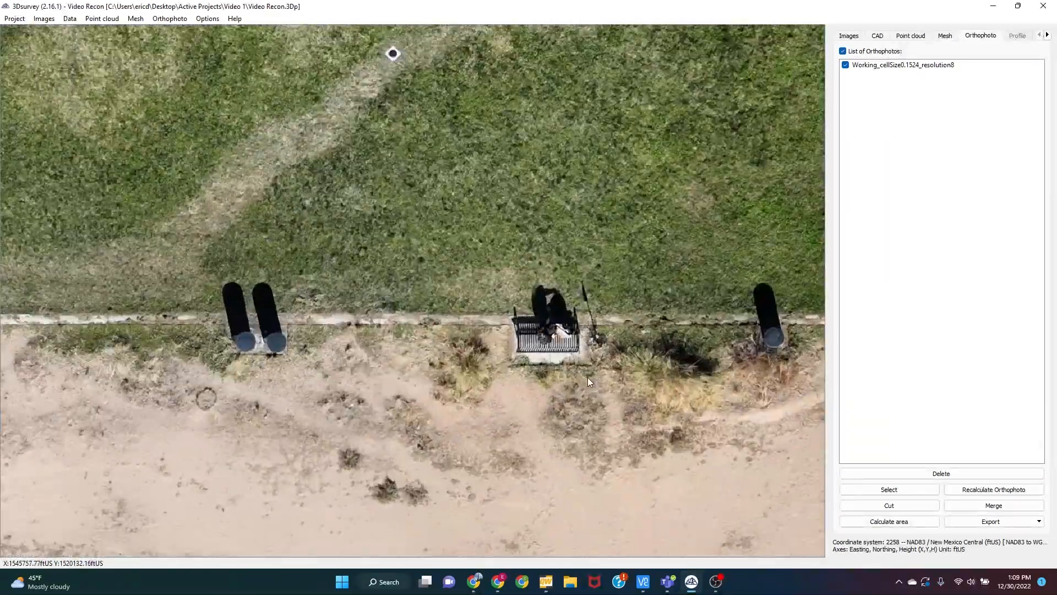
pyautogui.moveTo(516, 185); pyautogui.dragTo(566, 359)
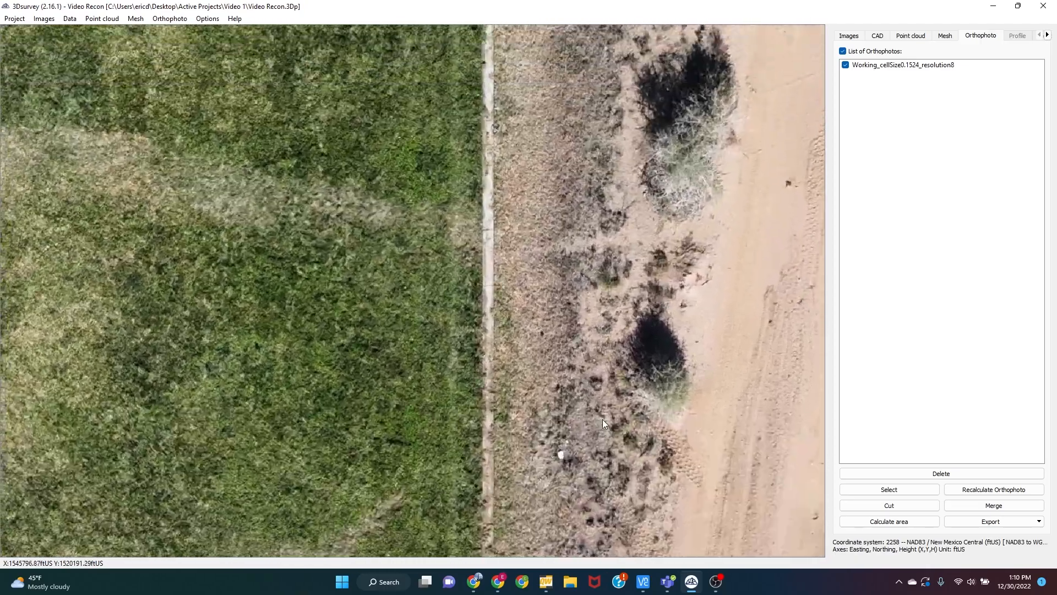
pyautogui.scroll(-3, 576, 297)
pyautogui.scroll(2, 542, 375)
pyautogui.scroll(2, 544, 149)
pyautogui.scroll(-2, 437, 188)
pyautogui.scroll(-4, 438, 187)
pyautogui.moveTo(477, 281); pyautogui.dragTo(565, 441)
pyautogui.moveTo(500, 360); pyautogui.dragTo(201, 293)
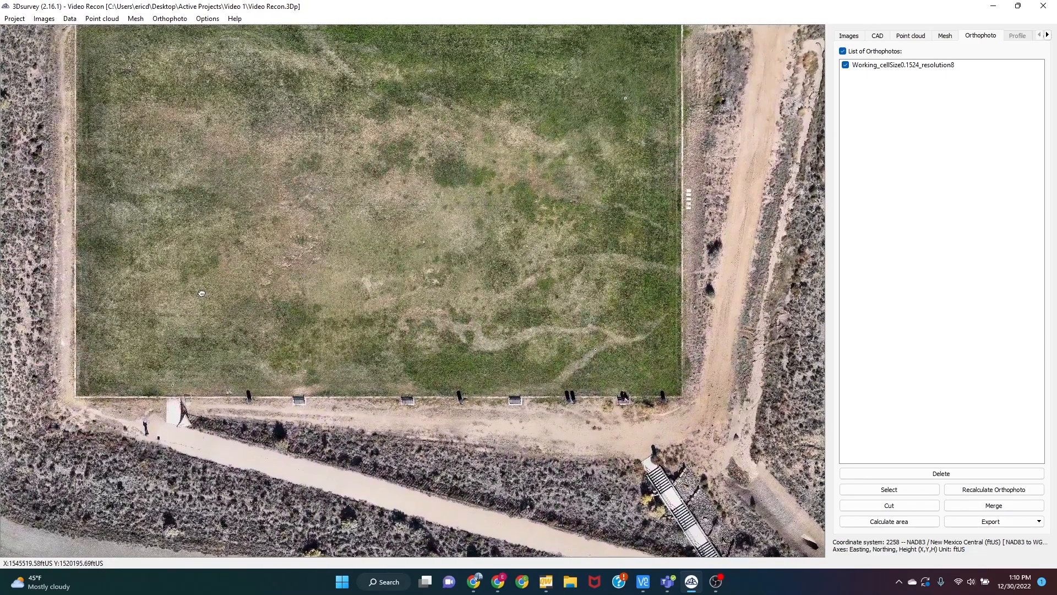
# - Drape the Working_cellSize0.1524_resolution8 orthophoto over the Working mesh and view the textured surface from another angle
pyautogui.click(945, 39)
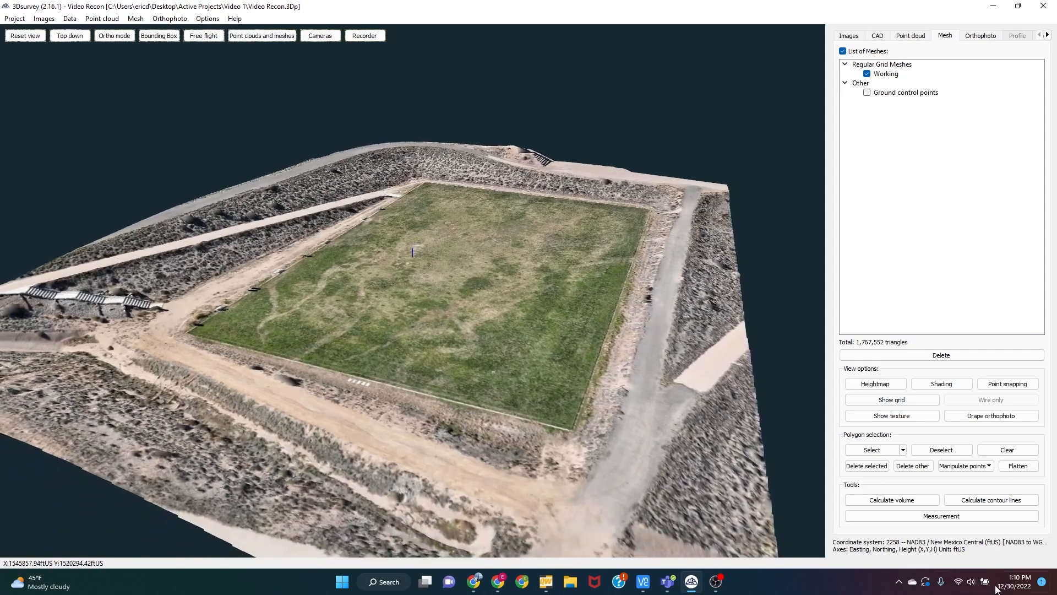
pyautogui.click(978, 417)
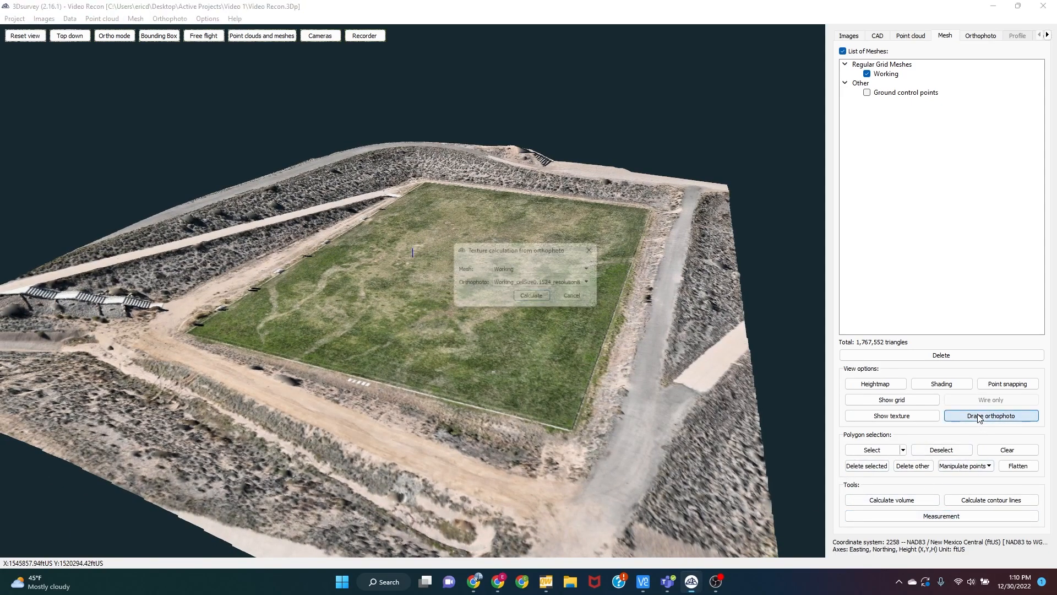
pyautogui.click(534, 299)
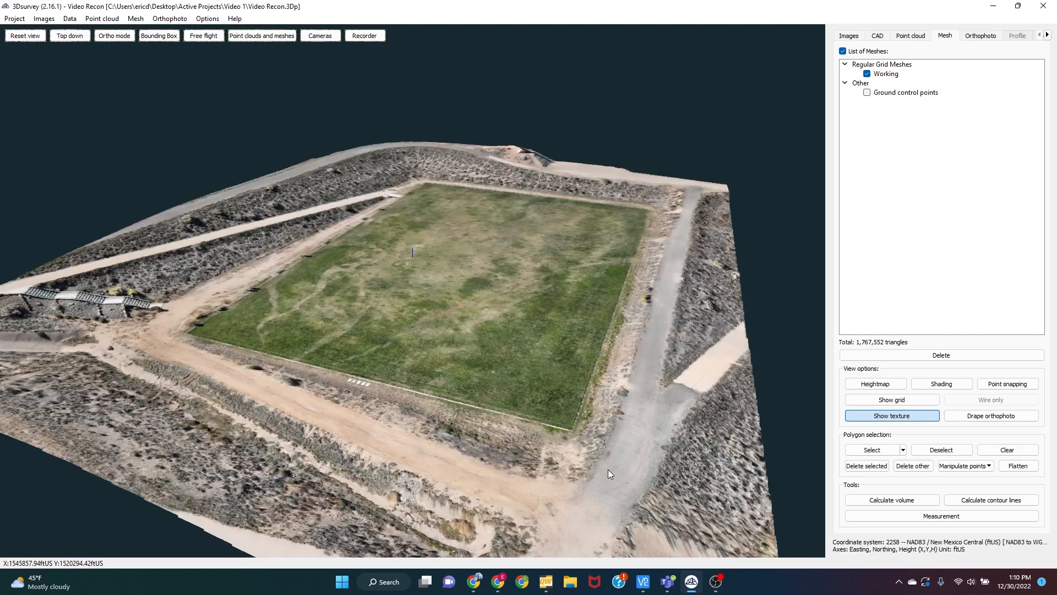
pyautogui.moveTo(474, 390); pyautogui.dragTo(561, 385)
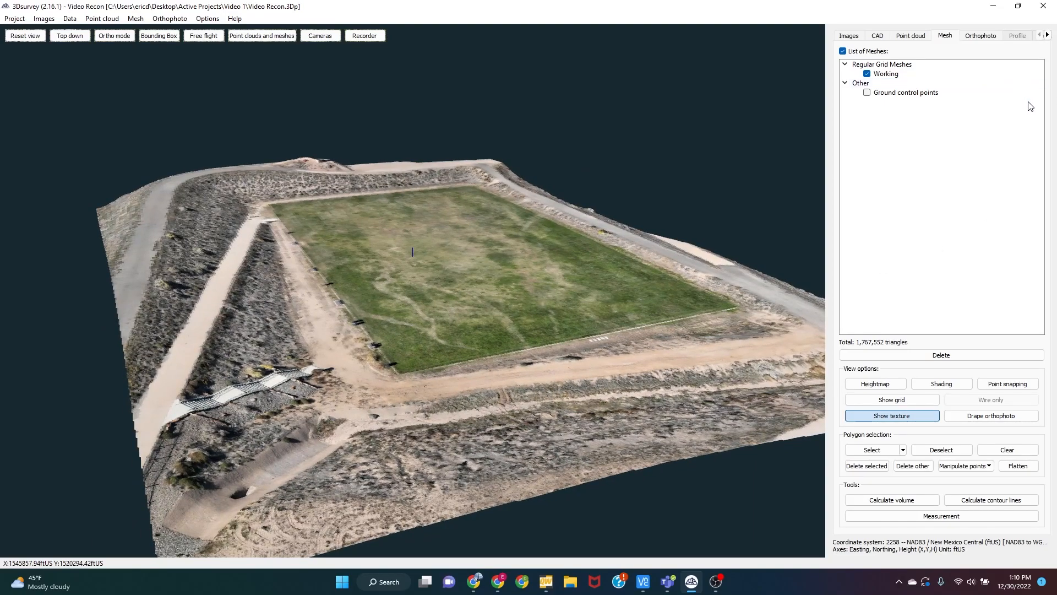
# - Outline a four-sided region around the person and shadow beside the path on the orthophoto for correction
pyautogui.click(981, 36)
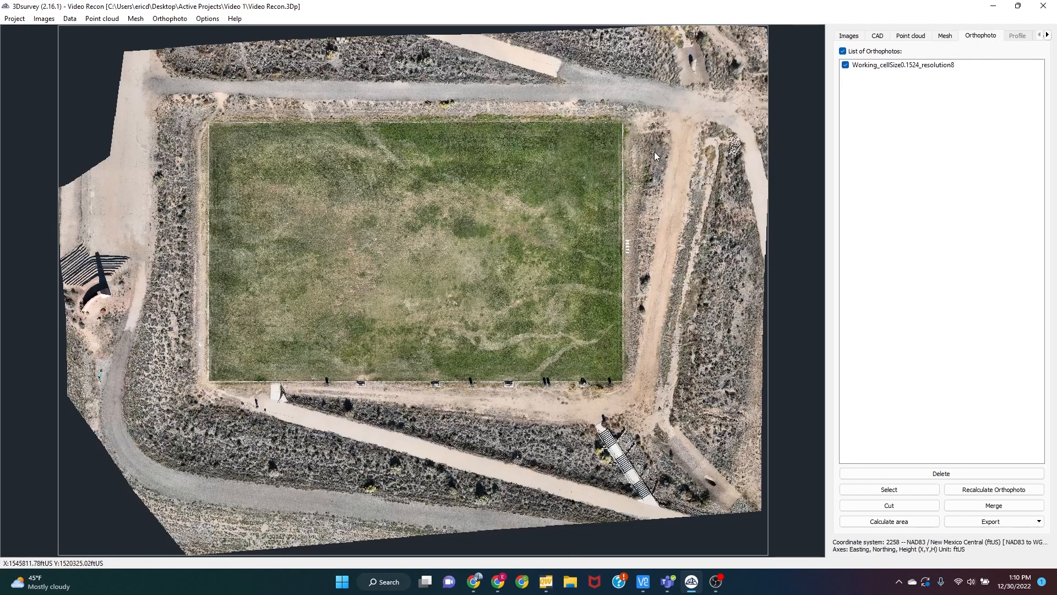
pyautogui.scroll(3, 521, 429)
pyautogui.scroll(2, 350, 468)
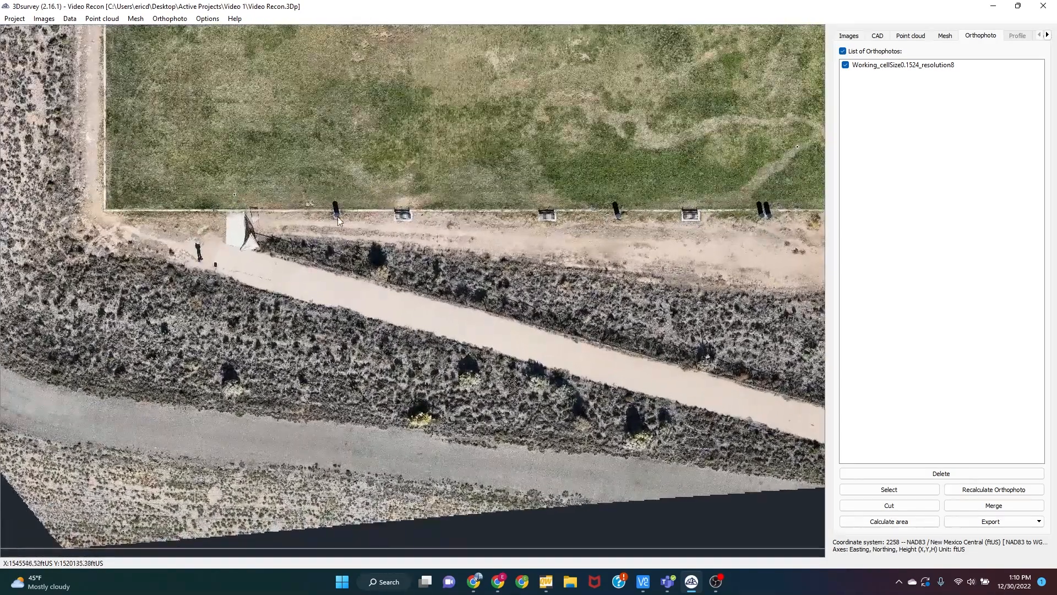
pyautogui.scroll(5, 189, 265)
pyautogui.scroll(3, 210, 272)
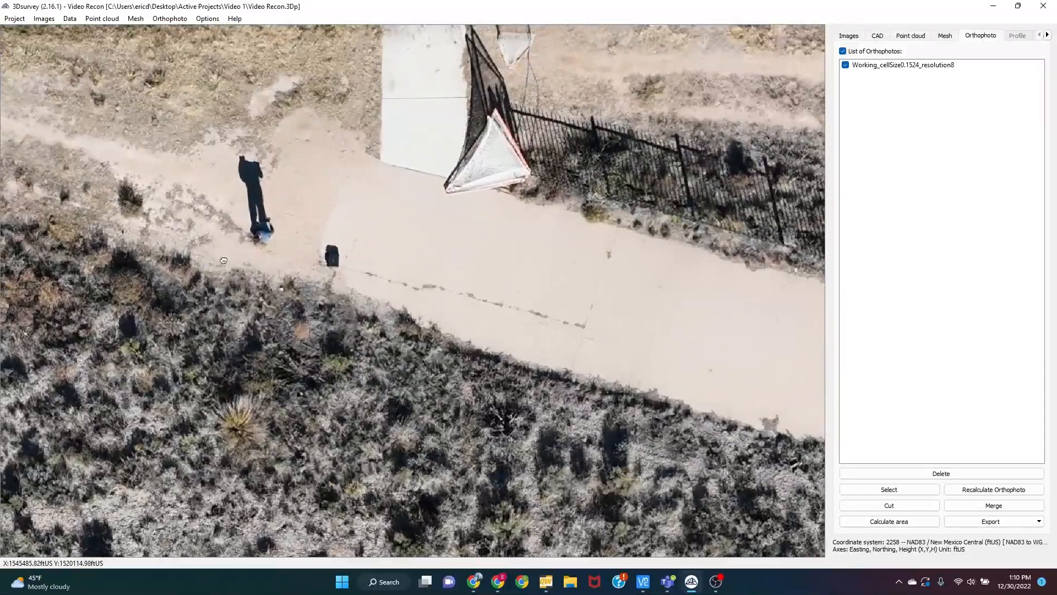
pyautogui.scroll(3, 354, 272)
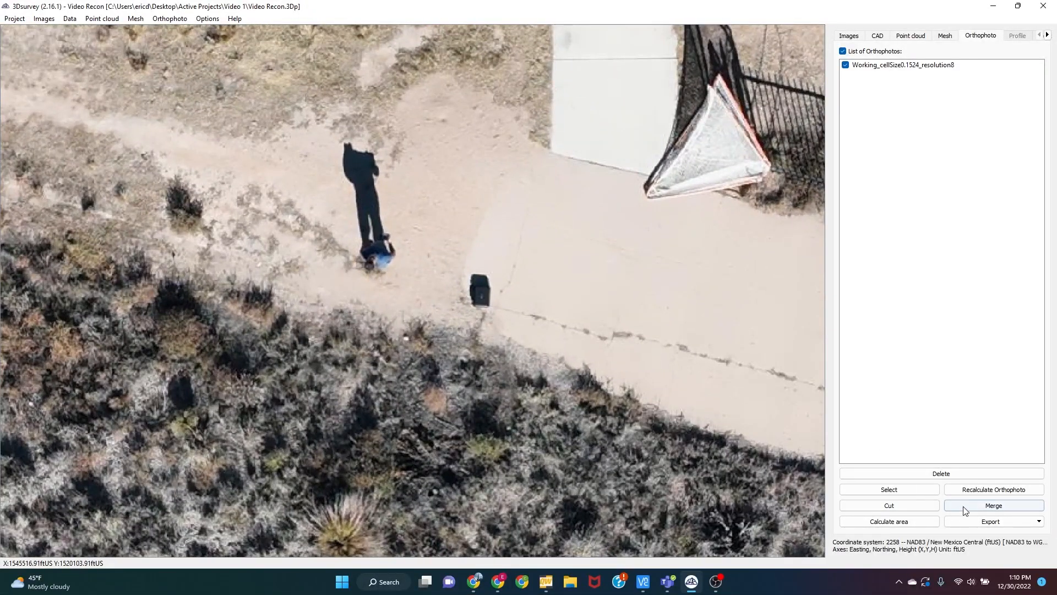
pyautogui.click(888, 490)
pyautogui.click(281, 167)
pyautogui.click(514, 225)
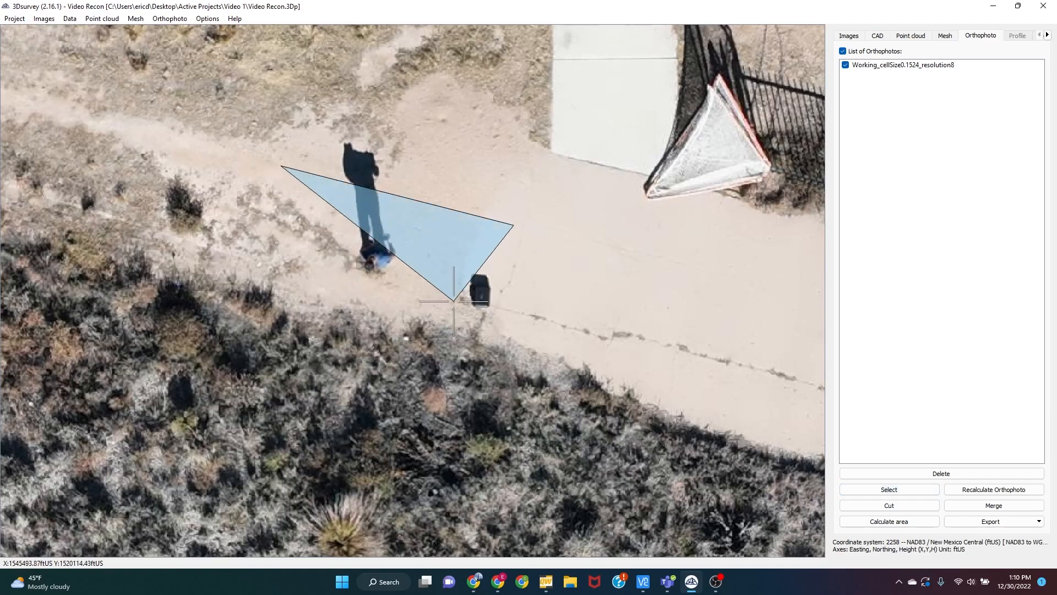
pyautogui.click(409, 364)
pyautogui.doubleClick(220, 286)
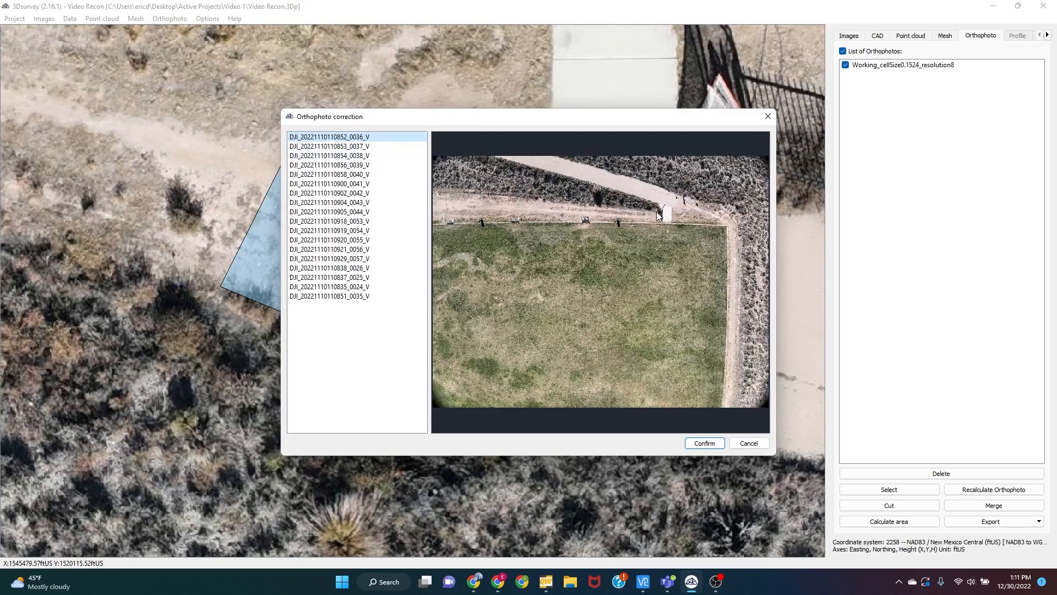
# - Preview source images 0037 to 0040 as replacements for the outlined region and leave the orthophoto correction without applying it
pyautogui.click(362, 147)
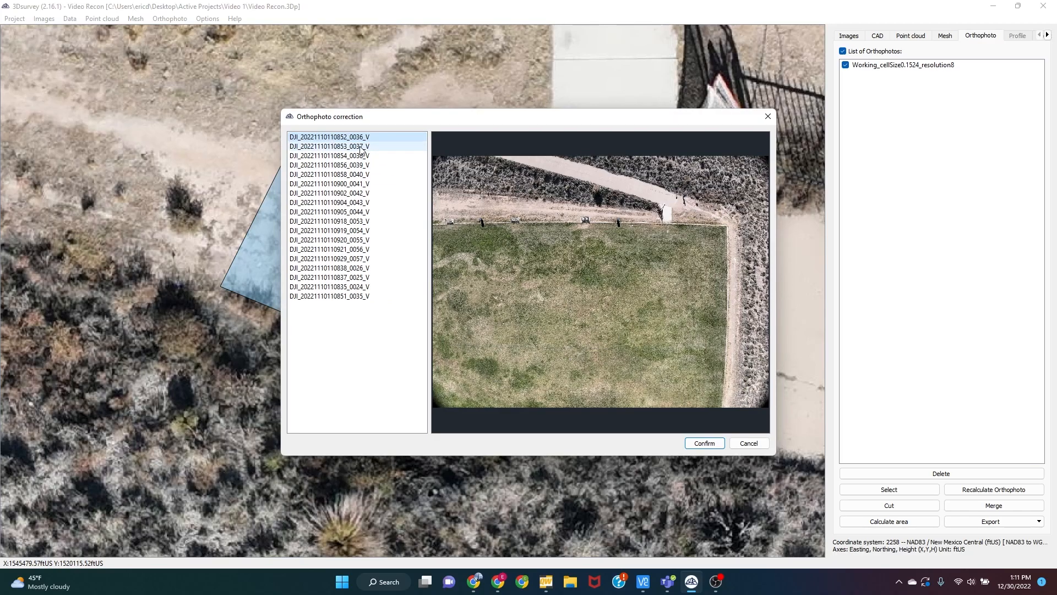
pyautogui.click(363, 156)
pyautogui.click(363, 175)
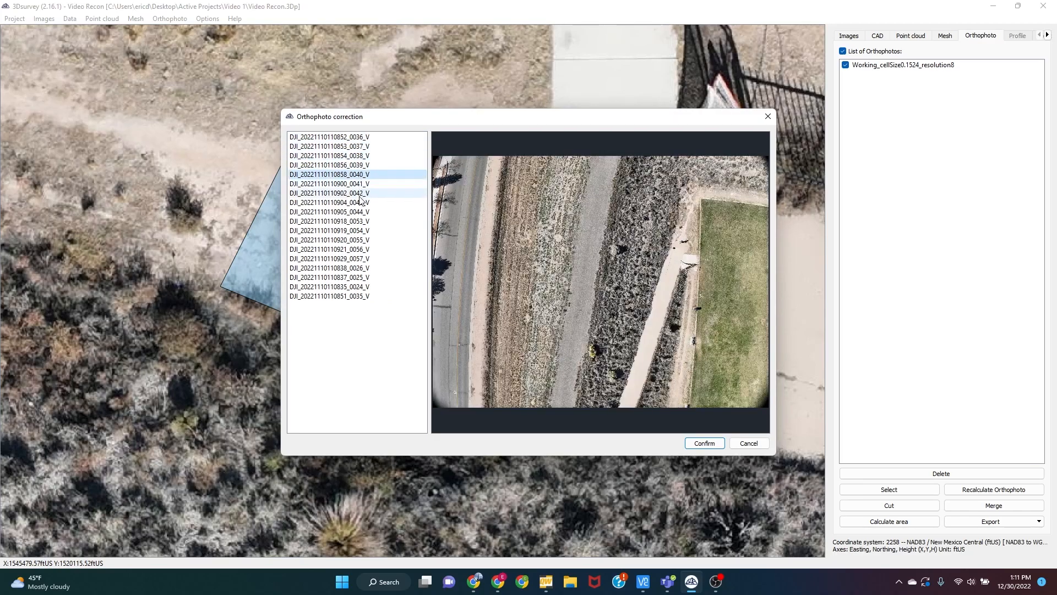
pyautogui.click(335, 165)
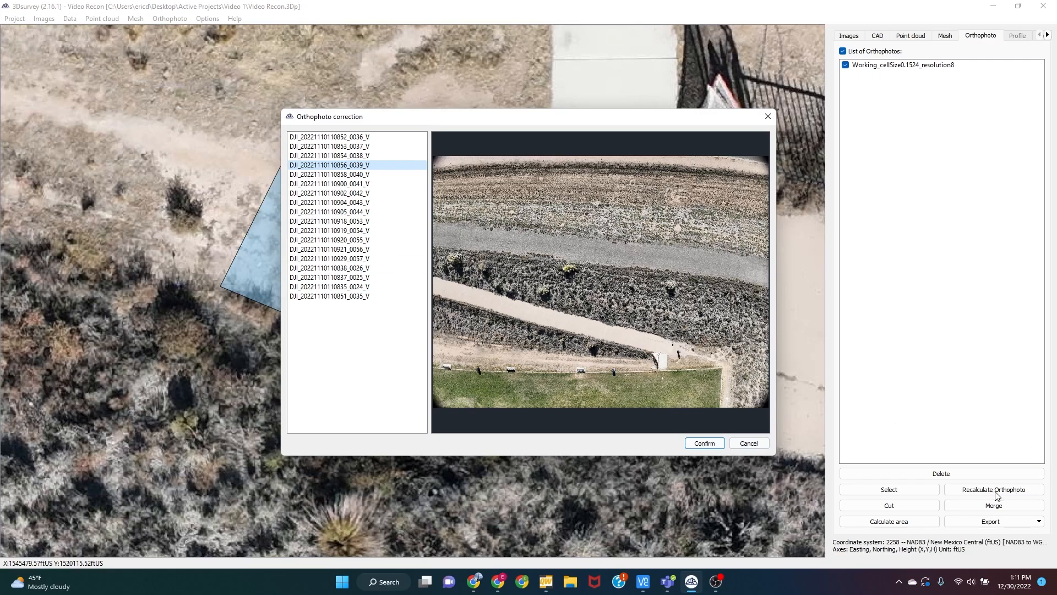
pyautogui.click(755, 443)
# - Start a CAD polyline on the Default layer at the foot of the staircase, on its outer edge beside the gravel
pyautogui.click(945, 36)
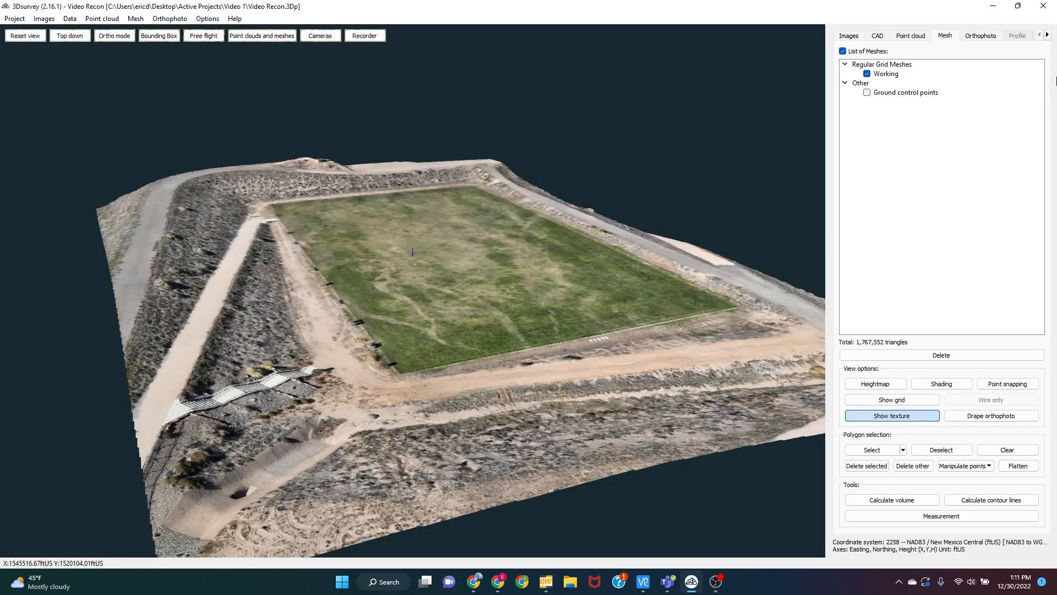
pyautogui.click(878, 35)
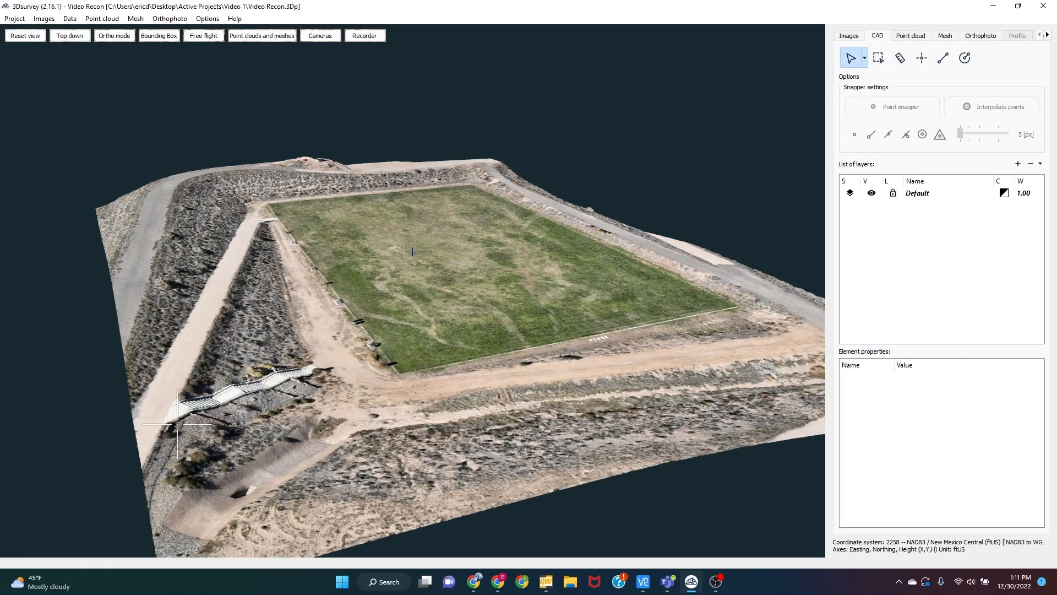
pyautogui.scroll(2, 176, 424)
pyautogui.moveTo(182, 441); pyautogui.dragTo(430, 342)
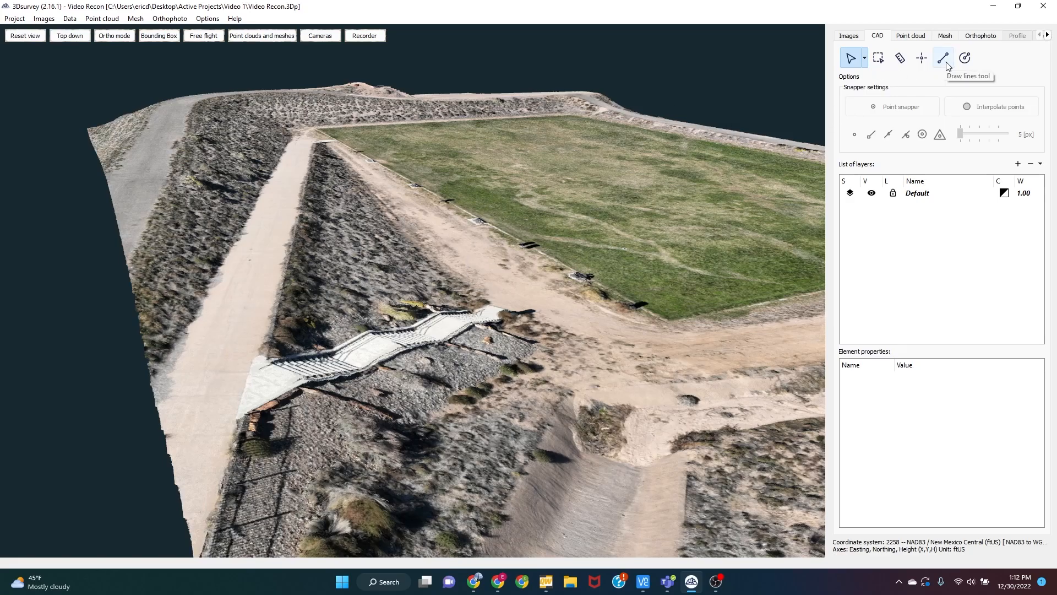
pyautogui.scroll(-2, 401, 277)
pyautogui.moveTo(384, 305); pyautogui.dragTo(220, 380)
pyautogui.scroll(2, 298, 319)
pyautogui.moveTo(296, 320); pyautogui.dragTo(98, 290, button='right')
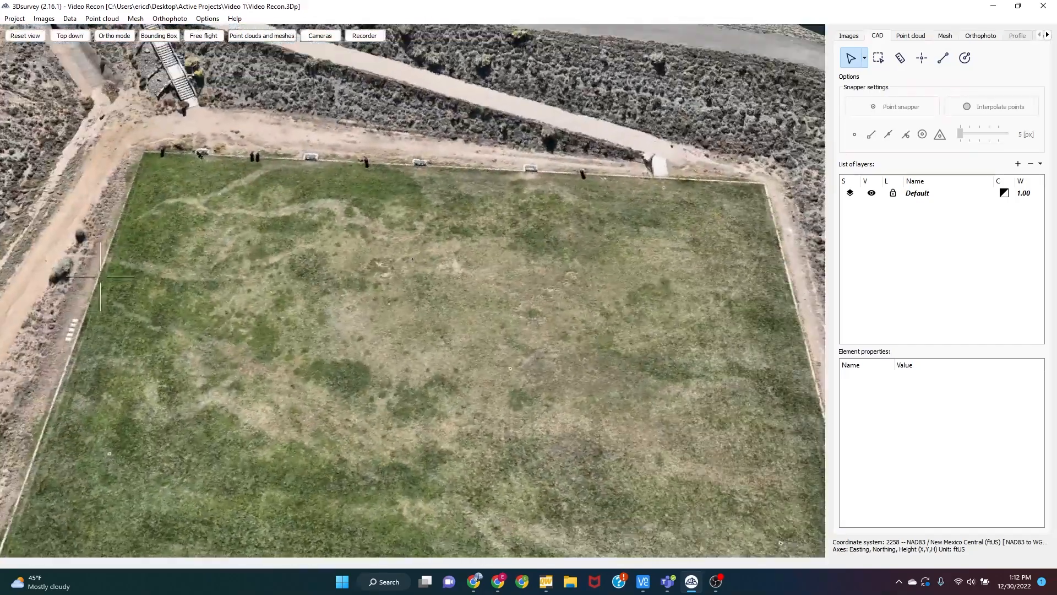
pyautogui.moveTo(148, 113); pyautogui.dragTo(444, 434)
pyautogui.scroll(4, 532, 441)
pyautogui.moveTo(532, 441); pyautogui.dragTo(440, 312)
pyautogui.scroll(4, 440, 312)
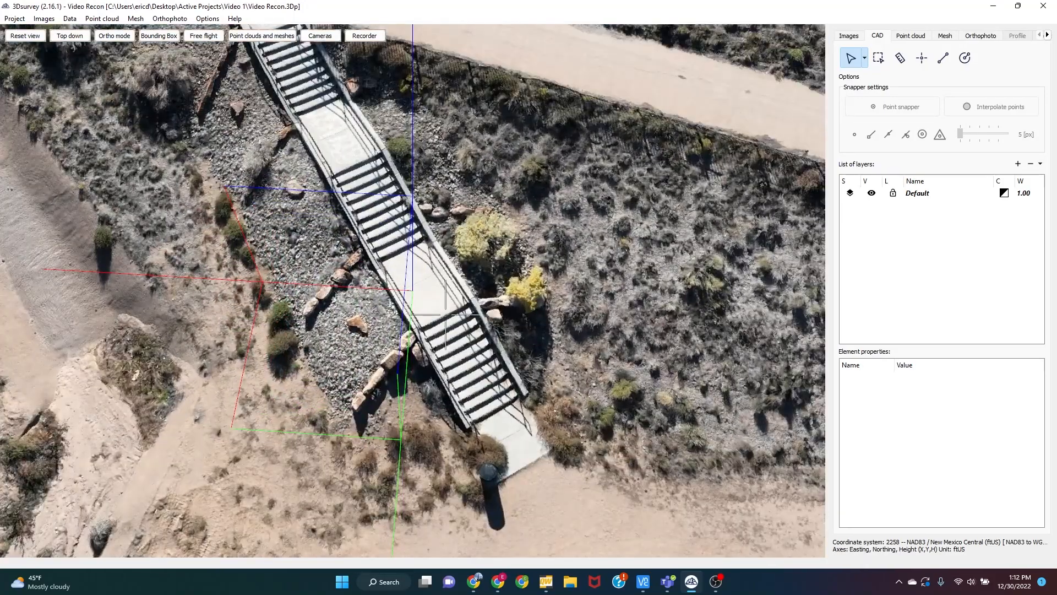
pyautogui.scroll(-2, 540, 301)
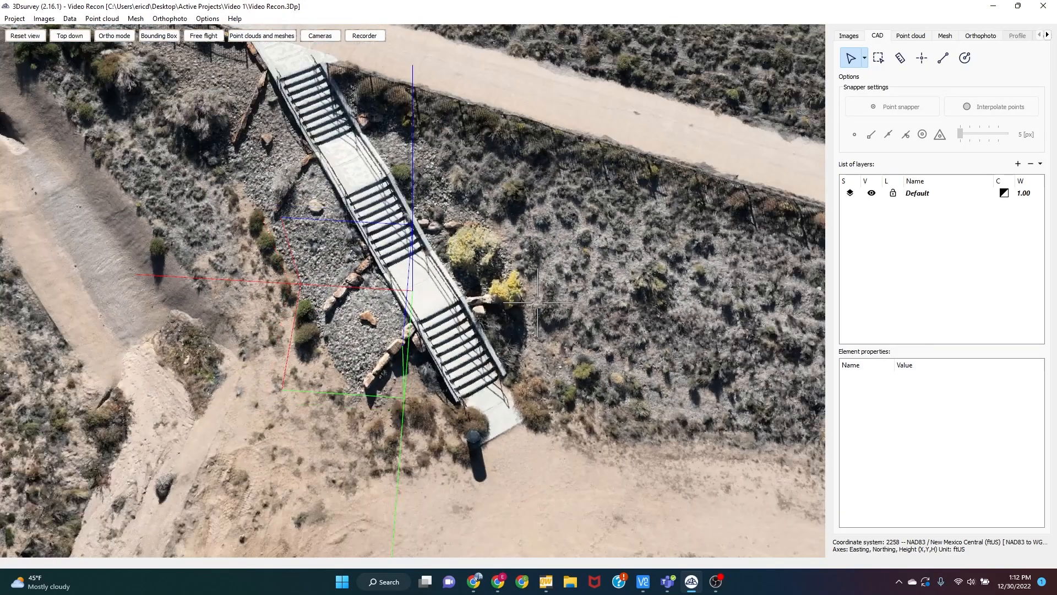
pyautogui.click(945, 59)
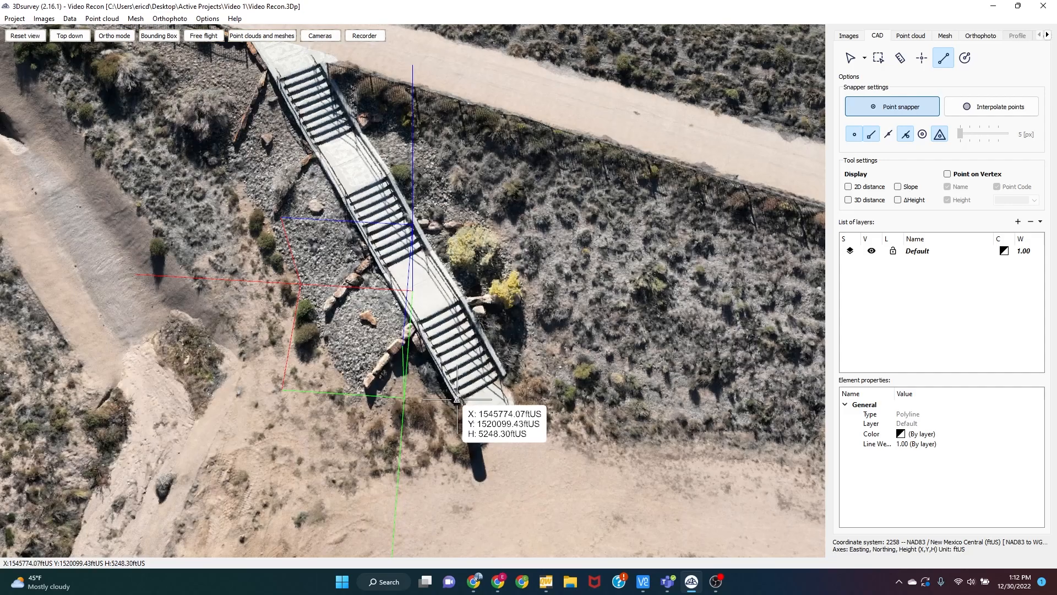
pyautogui.click(456, 397)
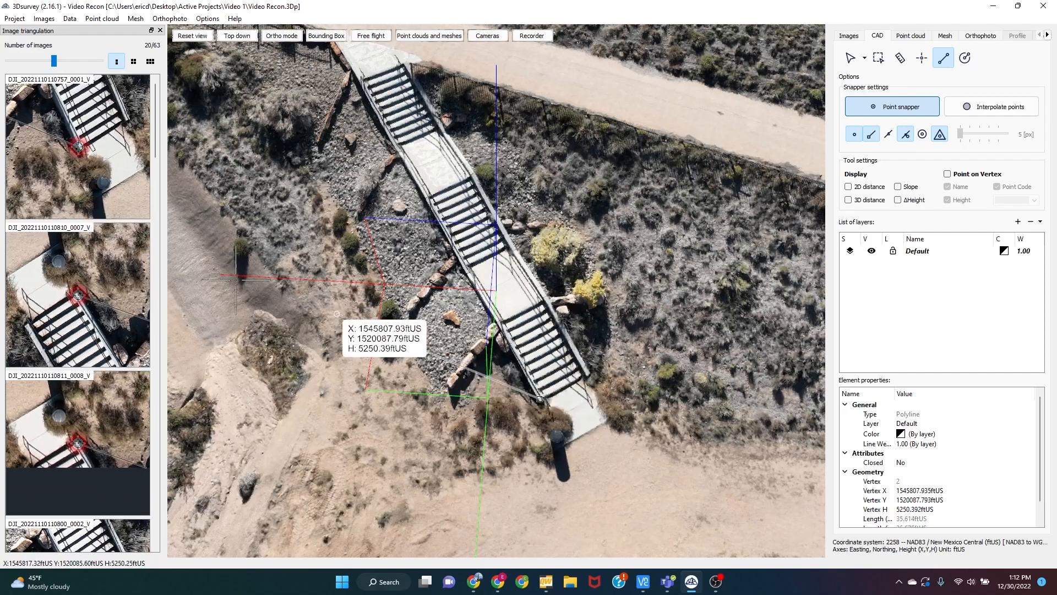
# - Correct the first vertex's position on the stair edge in triangulation images 0001 and 0007, enlarging the image previews
pyautogui.scroll(5, 78, 155)
pyautogui.scroll(3, 77, 157)
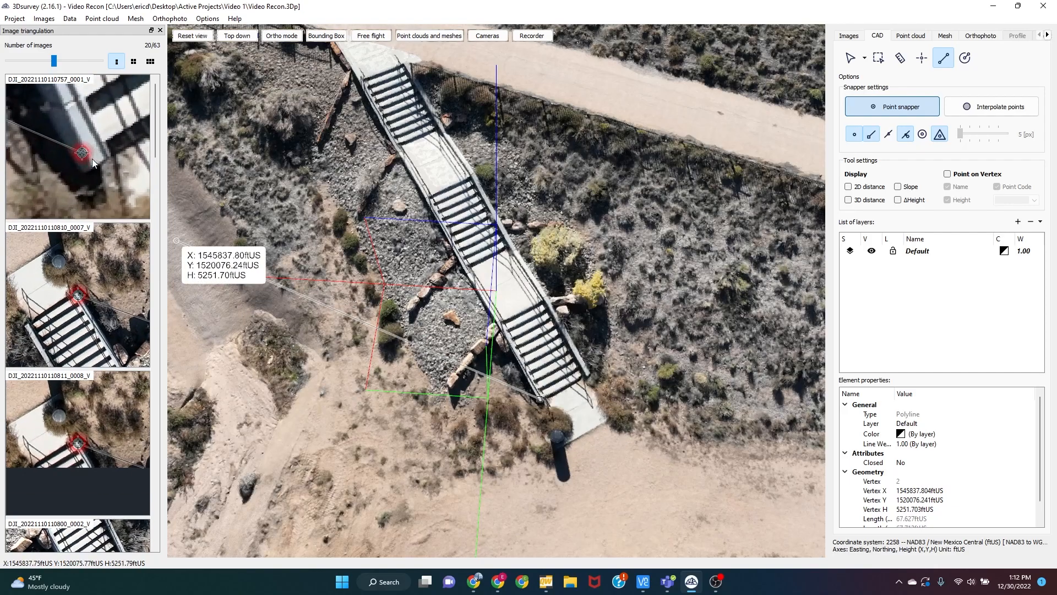
pyautogui.moveTo(88, 150); pyautogui.dragTo(80, 173)
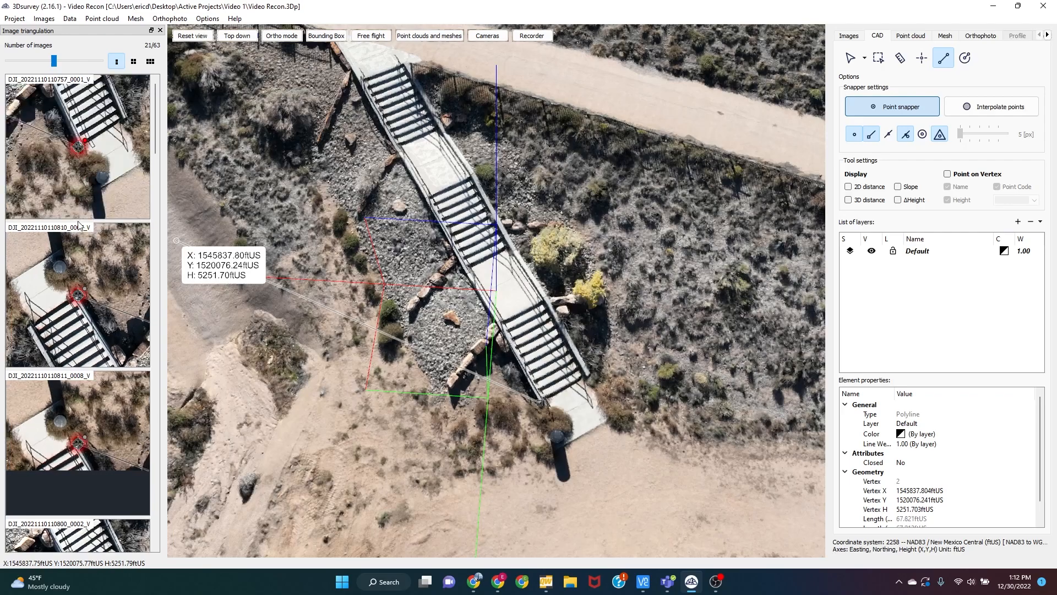
pyautogui.moveTo(54, 61); pyautogui.dragTo(79, 65)
pyautogui.moveTo(81, 297); pyautogui.dragTo(78, 302)
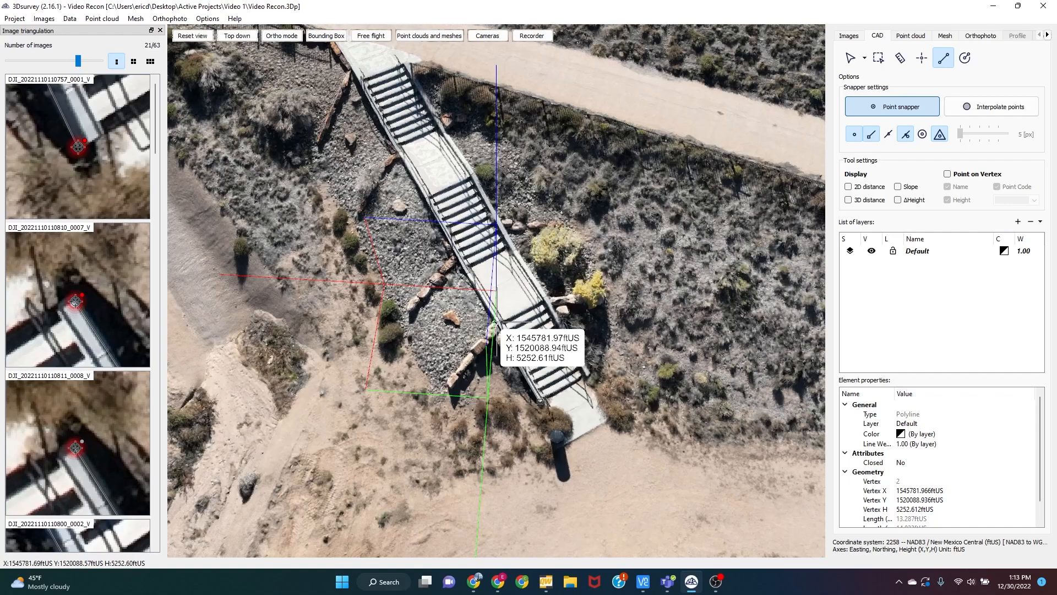
# - Add polyline vertices at both ends of the lower landing on the gravel-side stair edge, correcting them in triangulation images 0002 and 0007
pyautogui.click(494, 324)
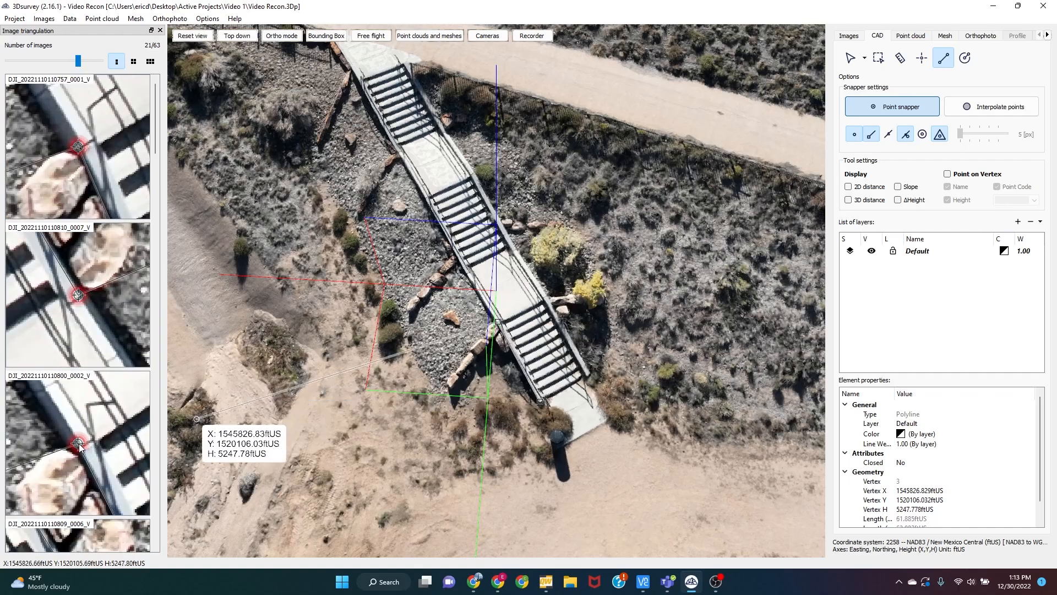
pyautogui.click(80, 447)
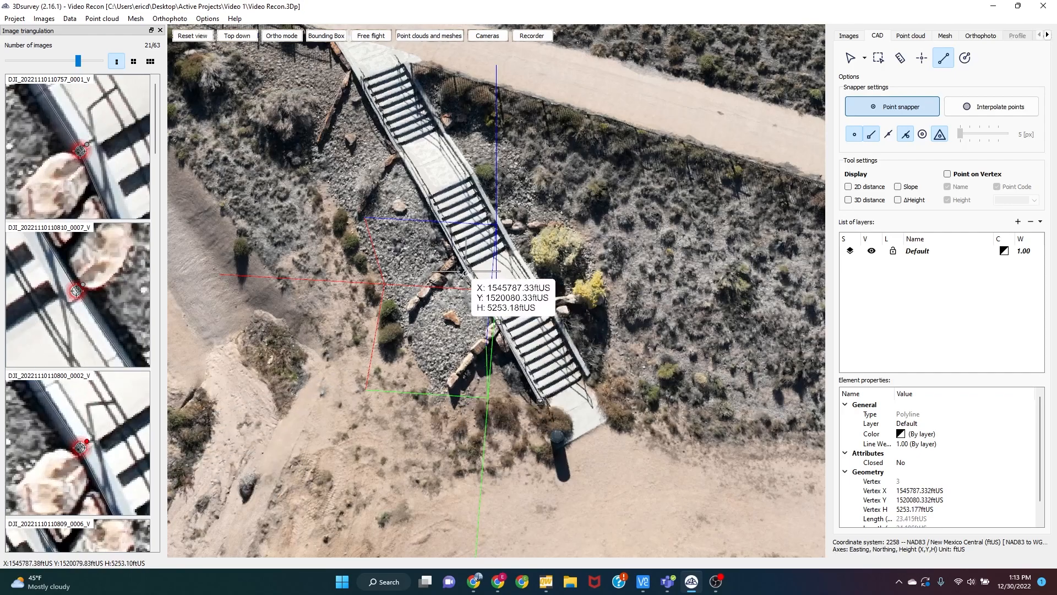
pyautogui.click(465, 273)
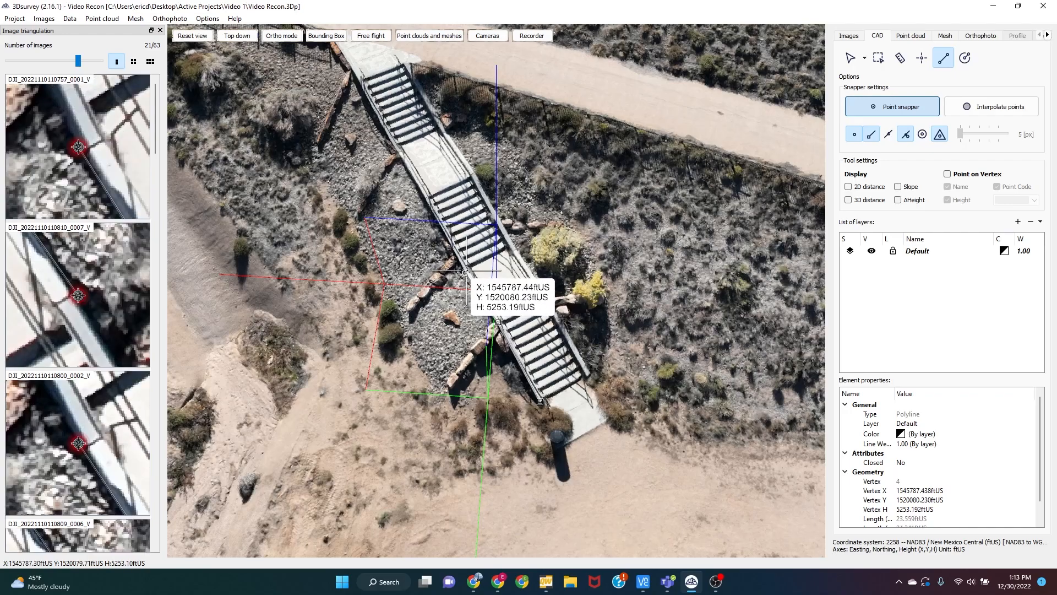
pyautogui.moveTo(75, 298); pyautogui.dragTo(71, 293)
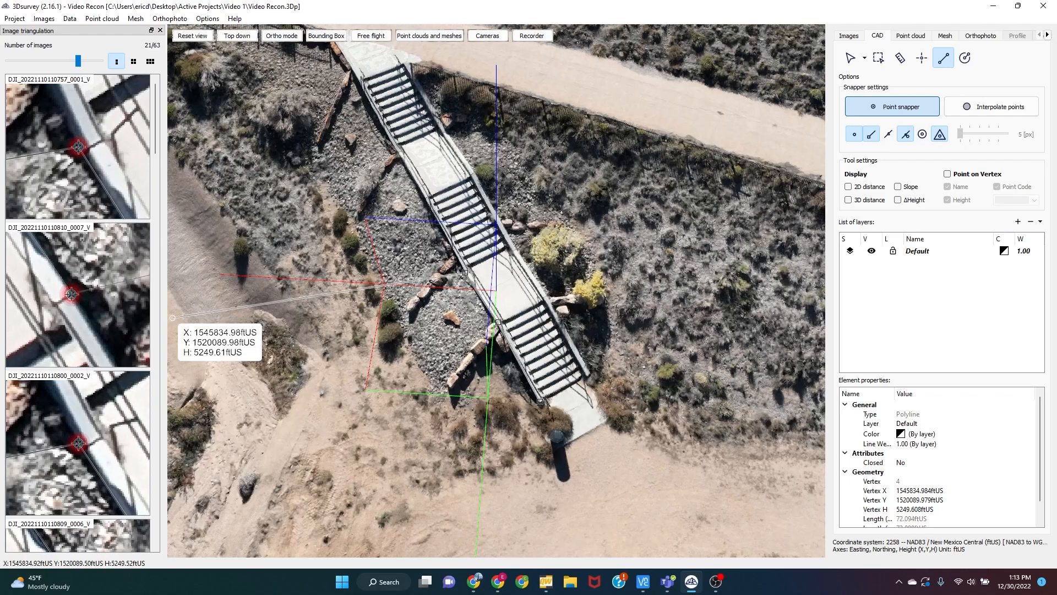
# - Continue the polyline up the gravel-side edge past the middle and upper flights, correcting the topmost stair vertex in images 0001 and 0006
pyautogui.click(426, 195)
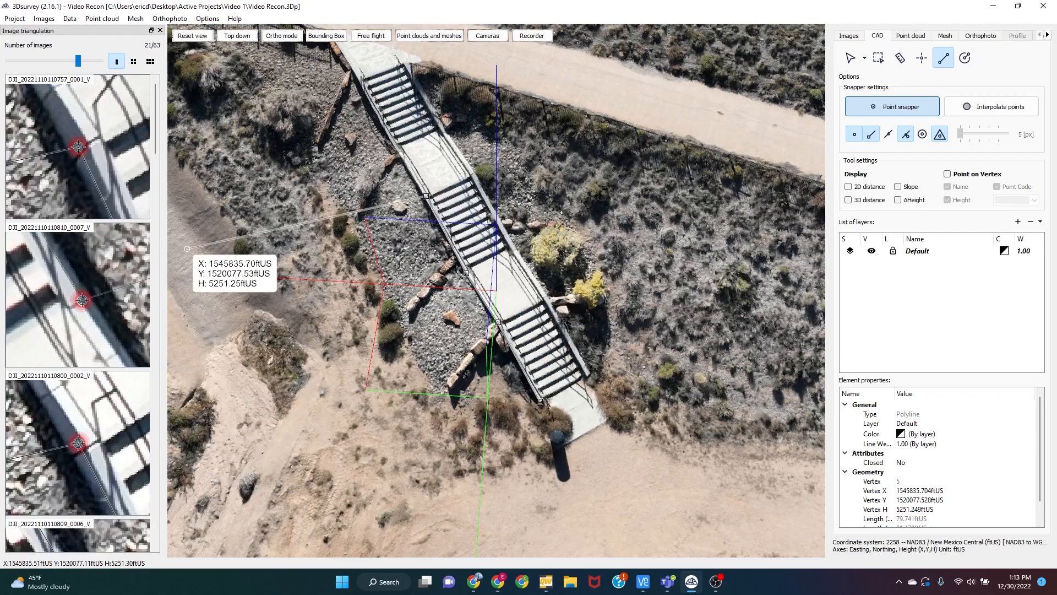
pyautogui.click(398, 153)
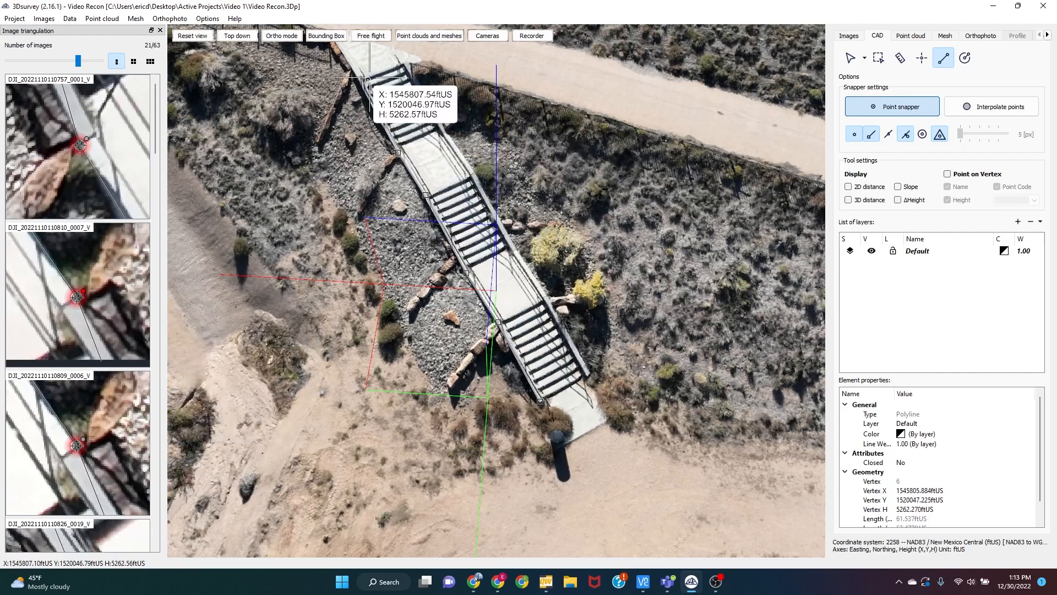
pyautogui.moveTo(364, 83); pyautogui.dragTo(383, 150, button='middle')
pyautogui.scroll(2, 380, 150)
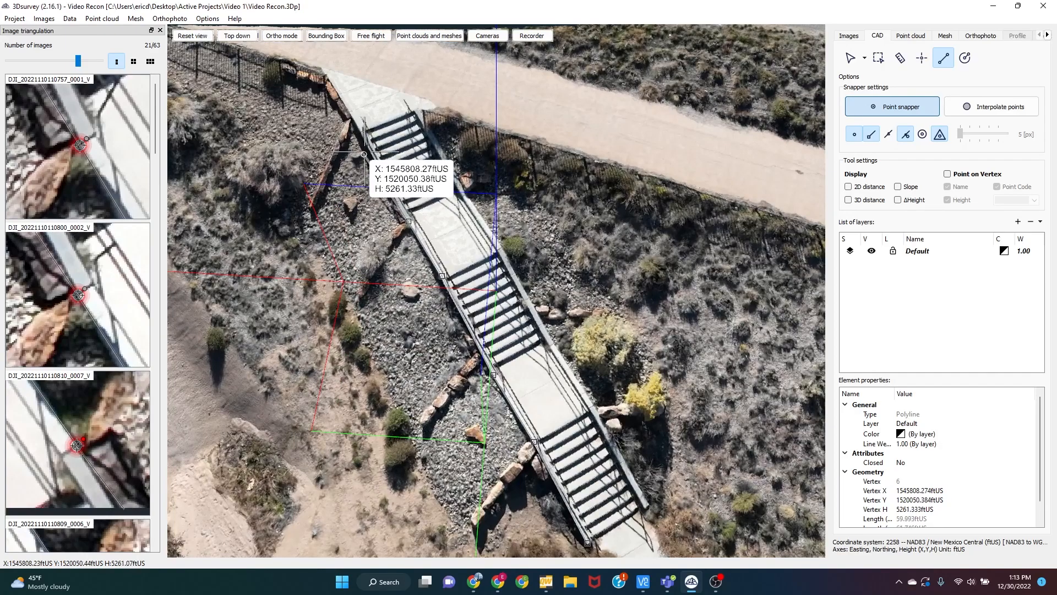
pyautogui.click(361, 134)
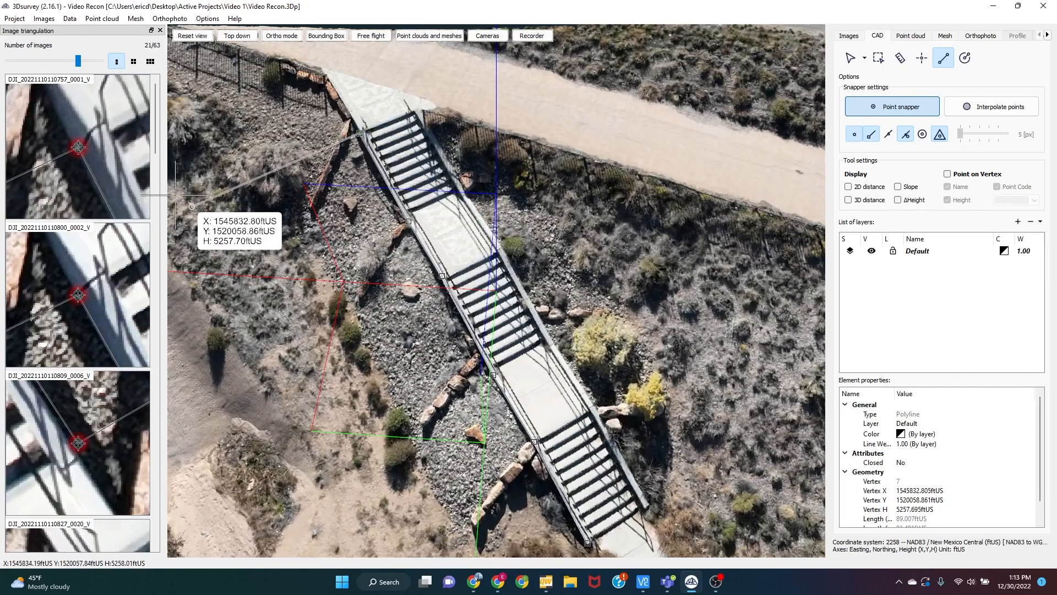
pyautogui.moveTo(79, 147); pyautogui.dragTo(89, 133)
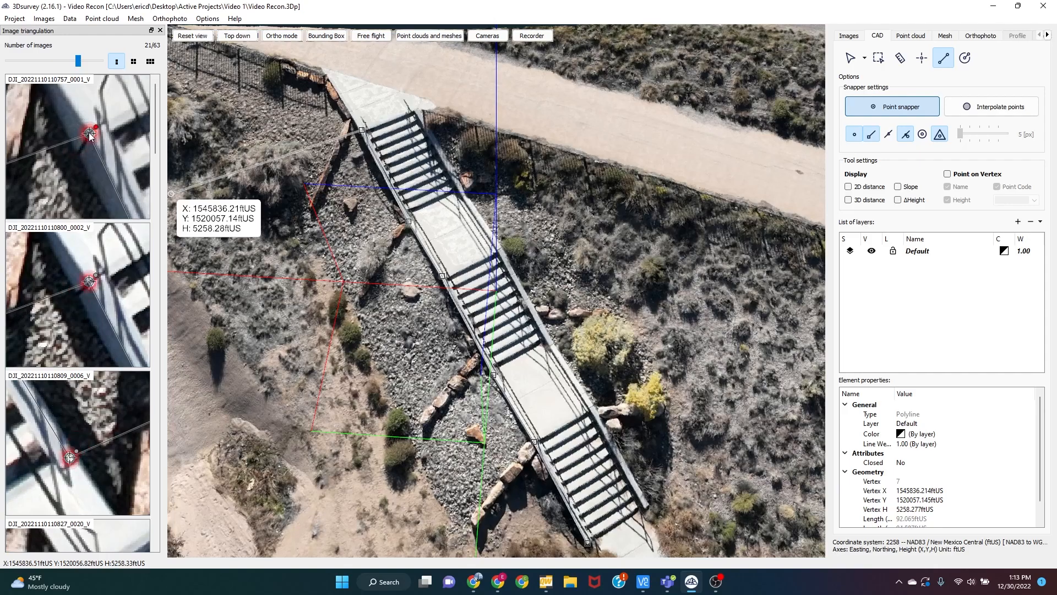
pyautogui.moveTo(70, 457); pyautogui.dragTo(76, 458)
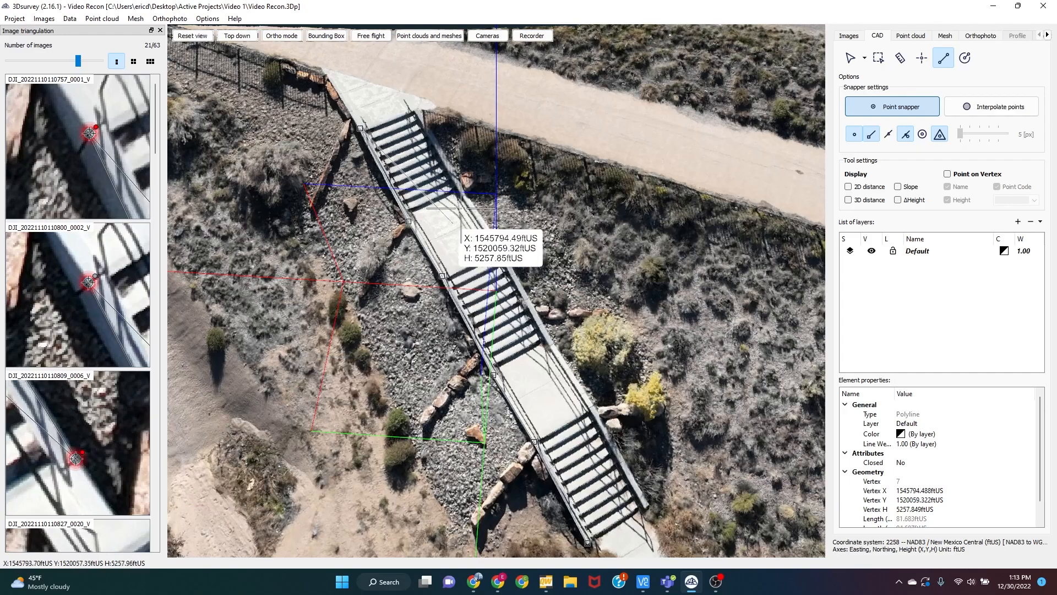
# - Trace the polyline around the top landing, along the dirt path edge and back to the head of the opposite stair edge
pyautogui.click(320, 67)
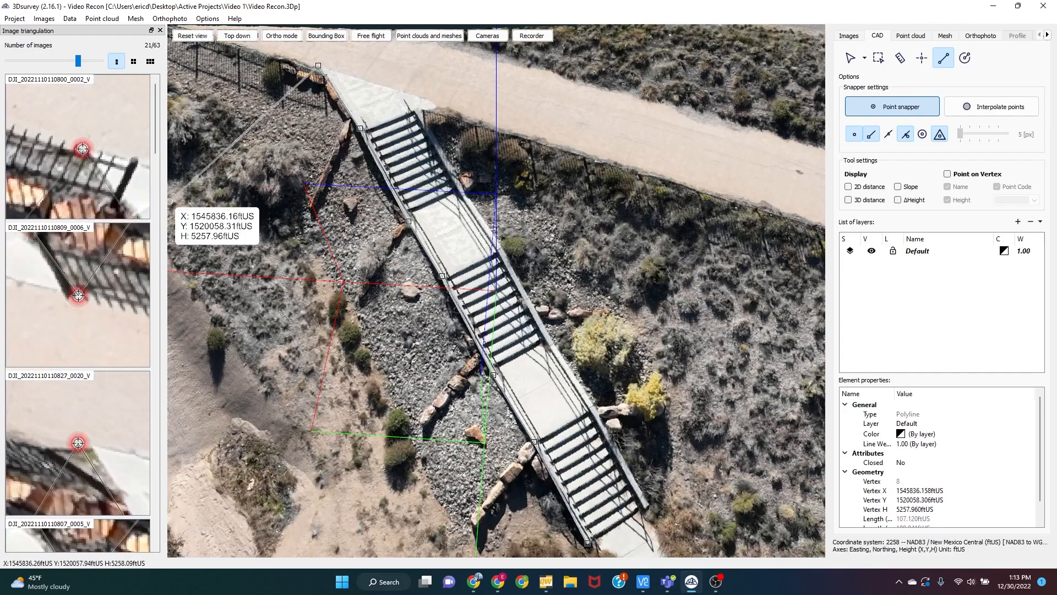
pyautogui.click(436, 103)
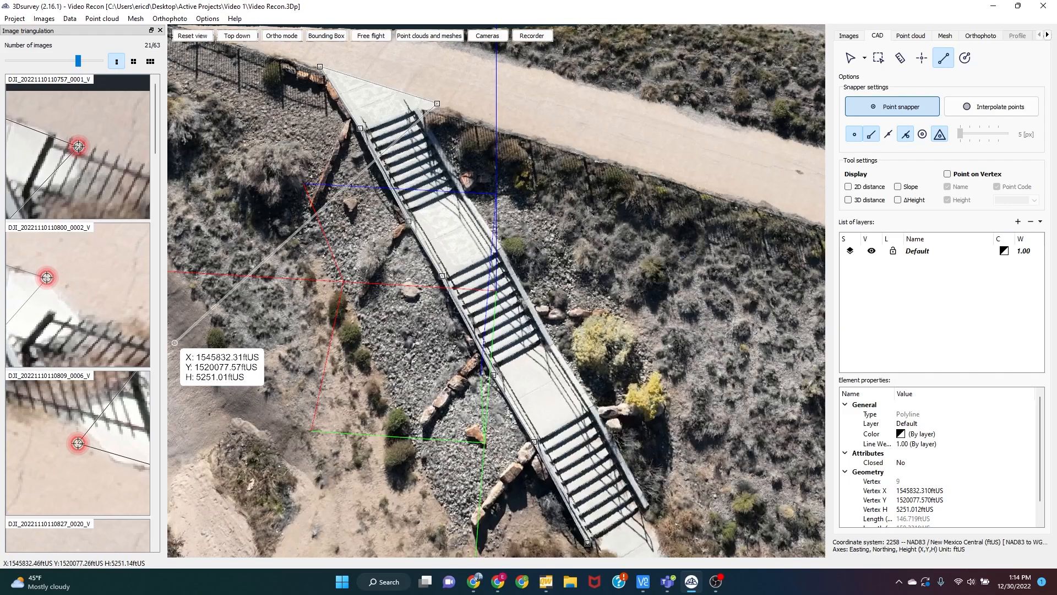
pyautogui.click(439, 108)
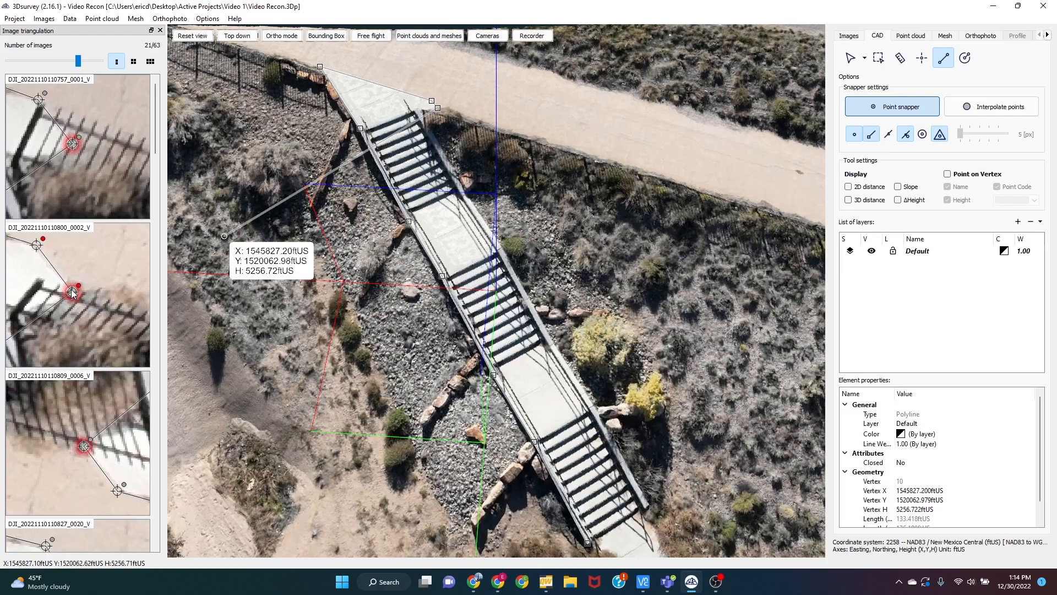
pyautogui.click(420, 109)
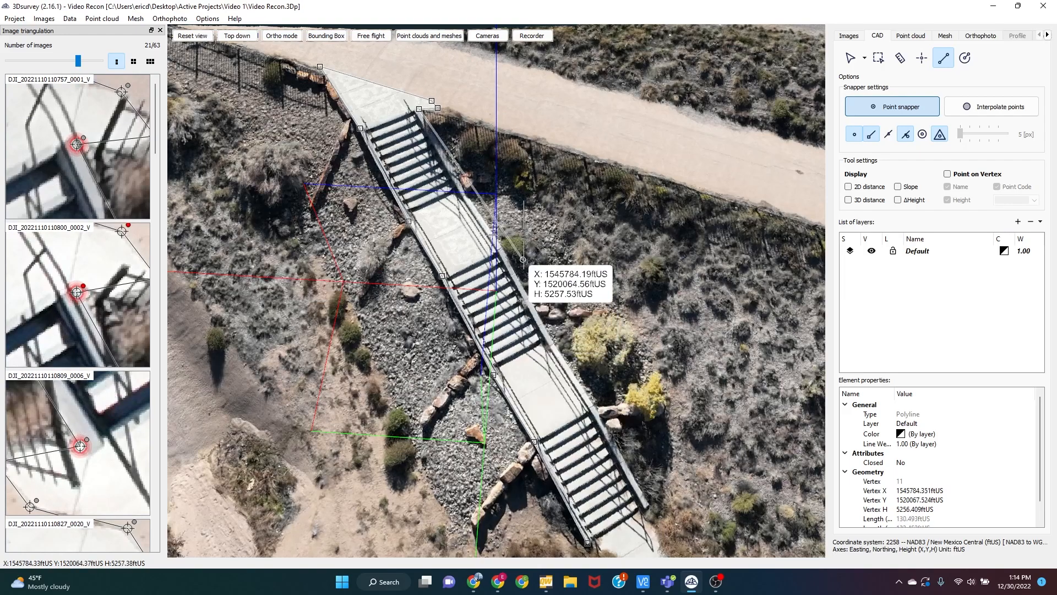
# - Trace the polyline down the opposite stair edge to the lower landing, correcting the vertex at the upper flight in image 0002
pyautogui.click(466, 195)
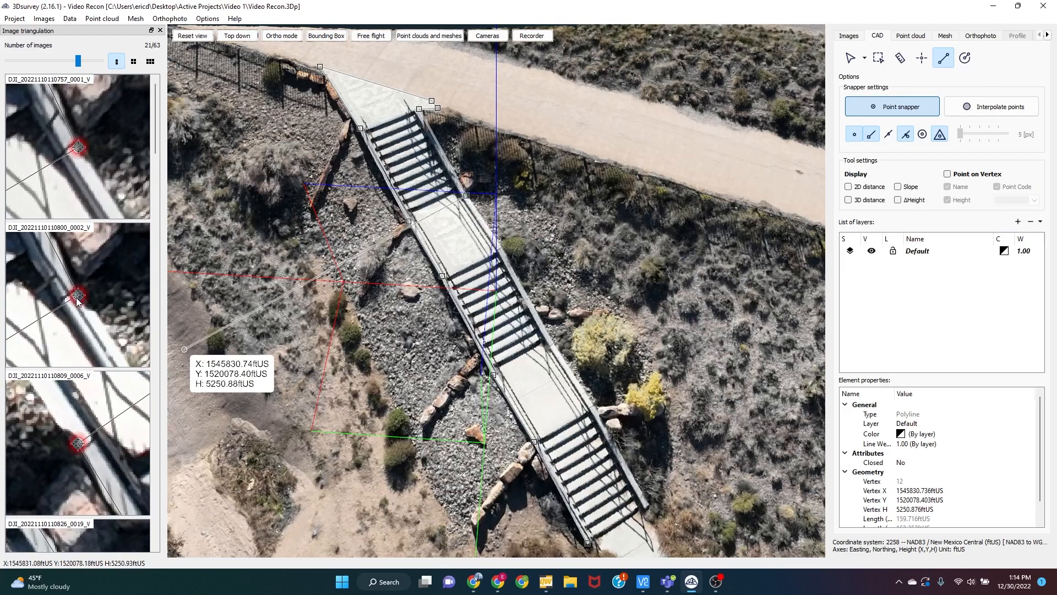
pyautogui.moveTo(77, 298); pyautogui.dragTo(76, 289)
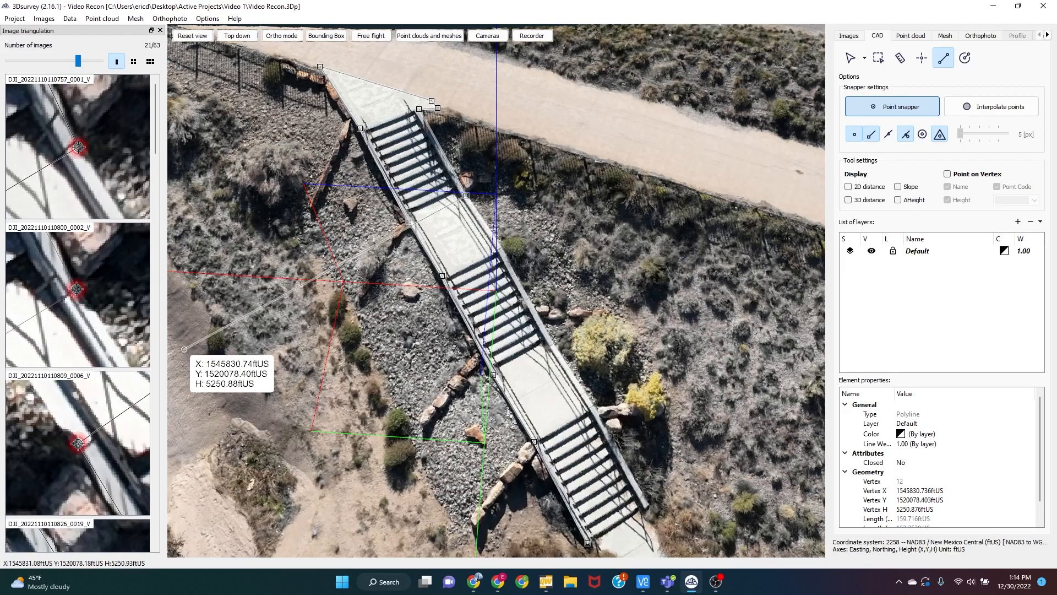
pyautogui.click(500, 247)
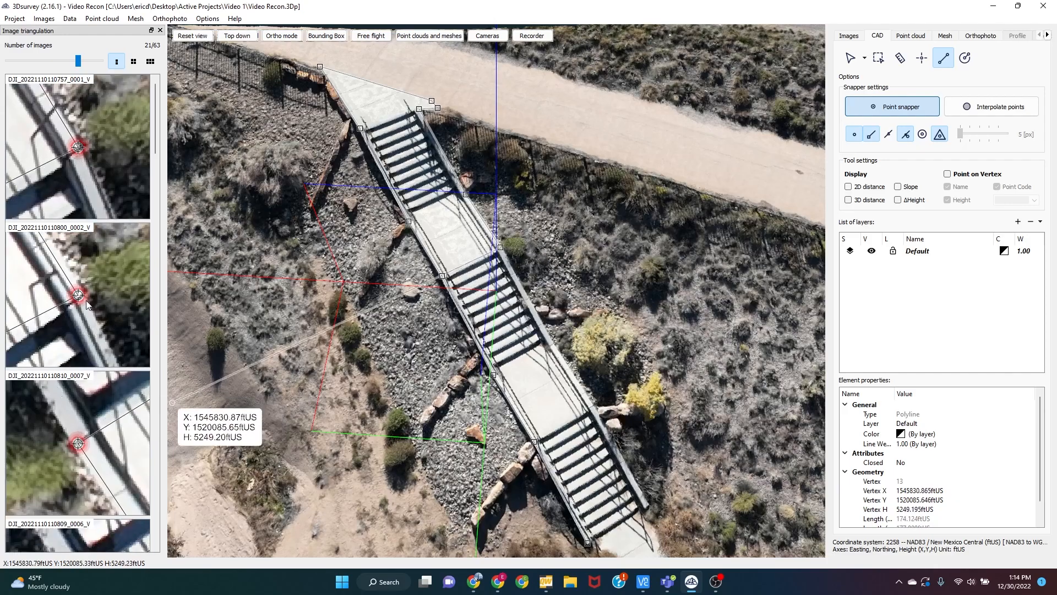
pyautogui.click(554, 342)
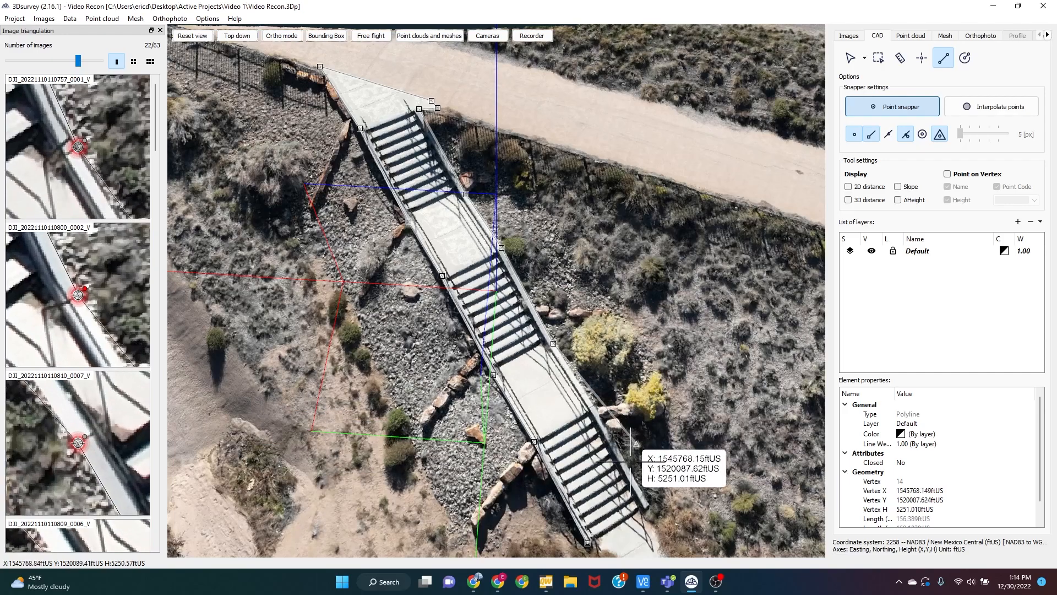
pyautogui.click(594, 405)
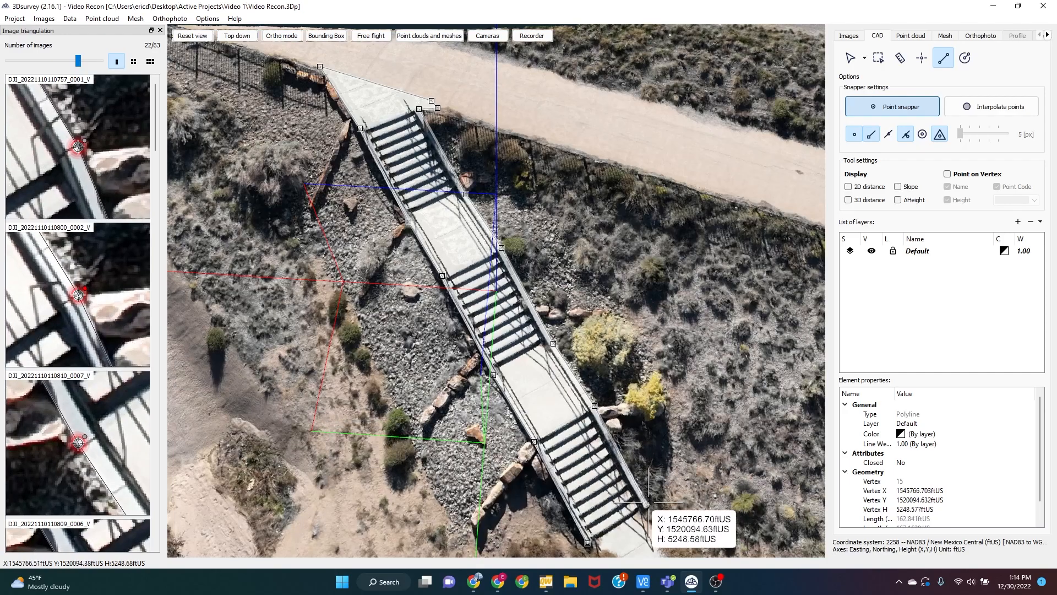
# - Add the vertex at the foot of the opposite stair edge and close the polyline on its first vertex
pyautogui.click(647, 503)
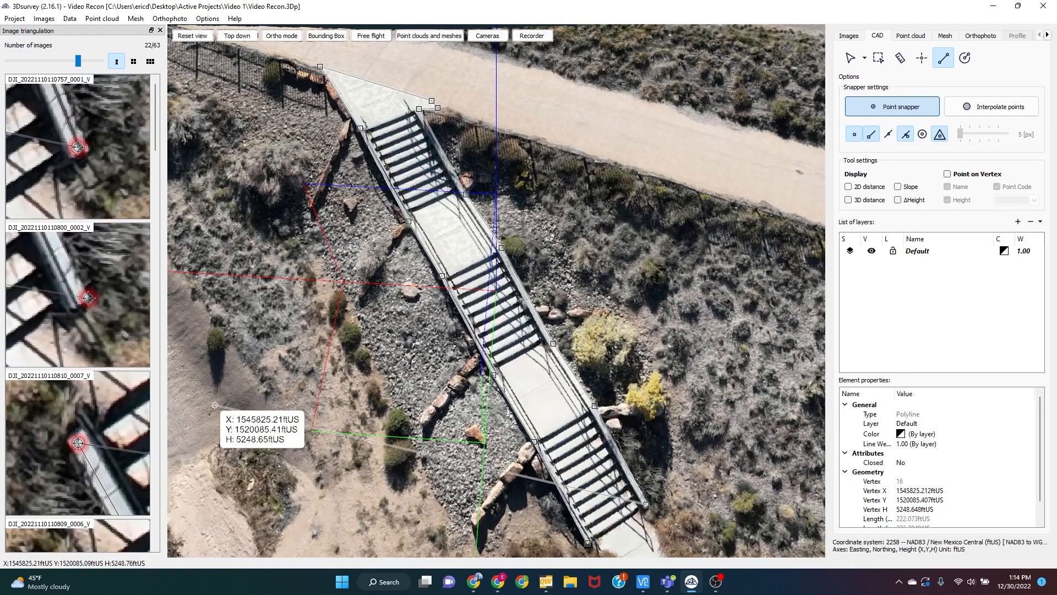
pyautogui.scroll(-2, 179, 346)
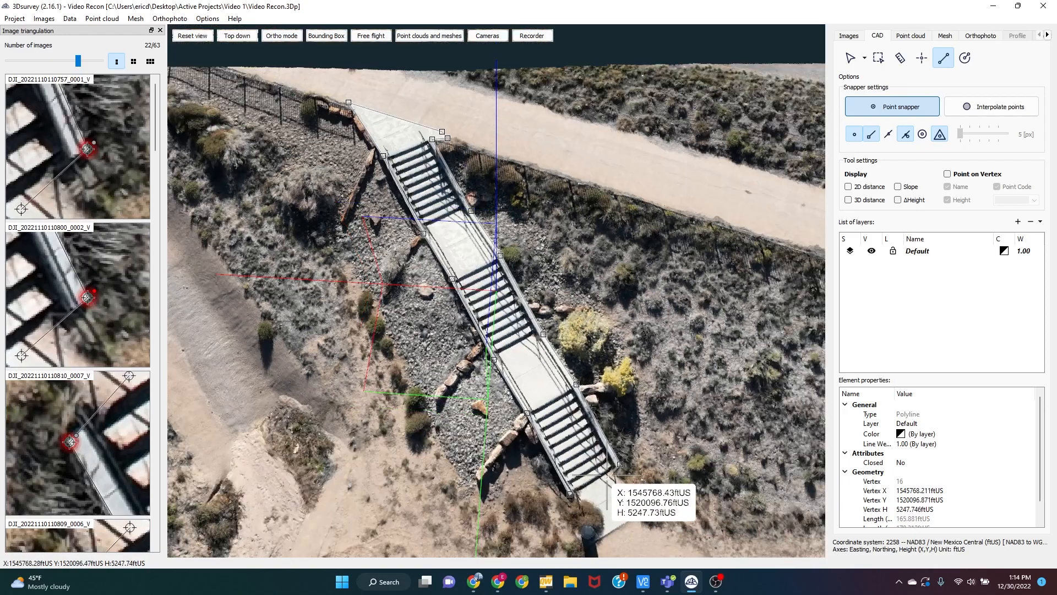
pyautogui.scroll(3, 609, 477)
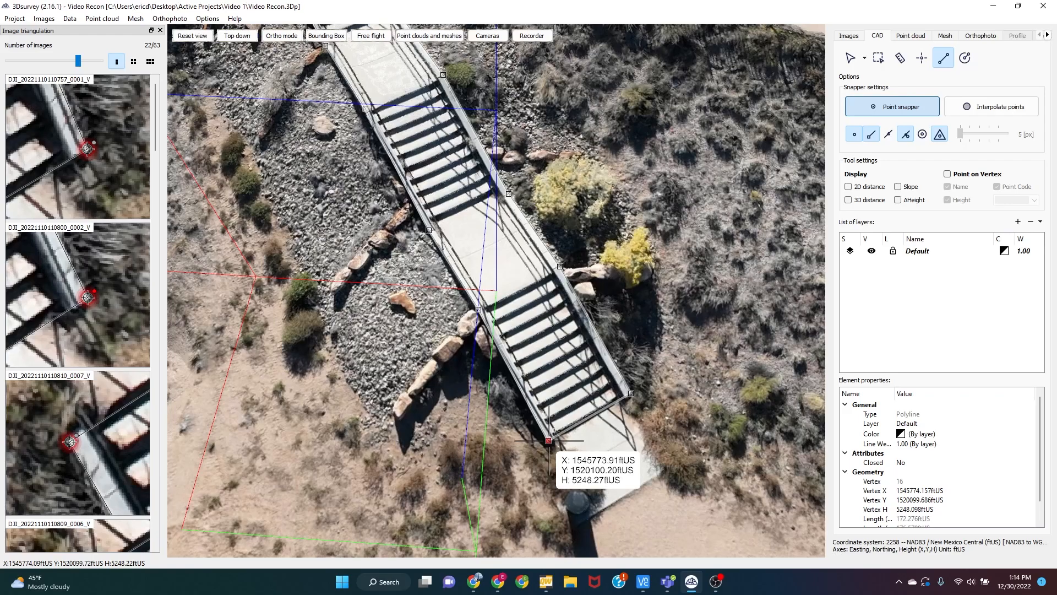
pyautogui.click(549, 441)
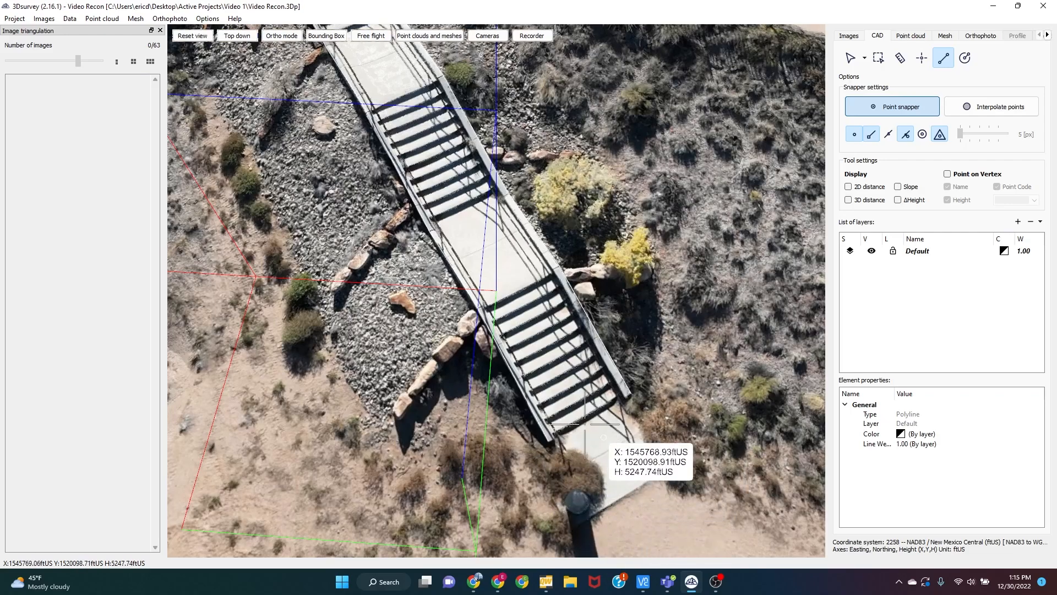
# - View the staircase outline over the classified point cloud and over the textured working mesh
pyautogui.scroll(-5, 570, 389)
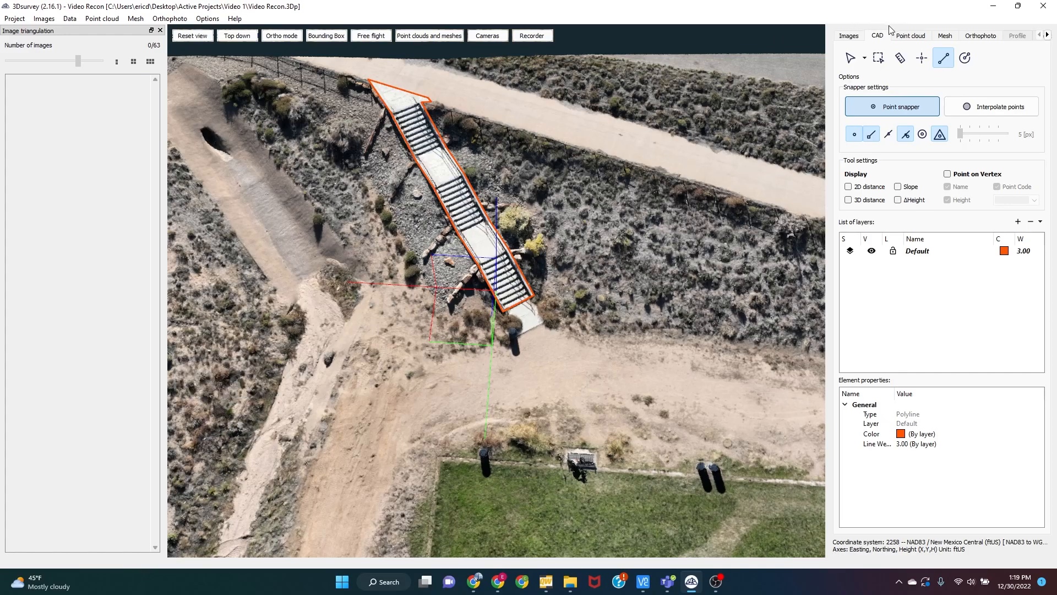
pyautogui.click(912, 36)
pyautogui.scroll(5, 289, 180)
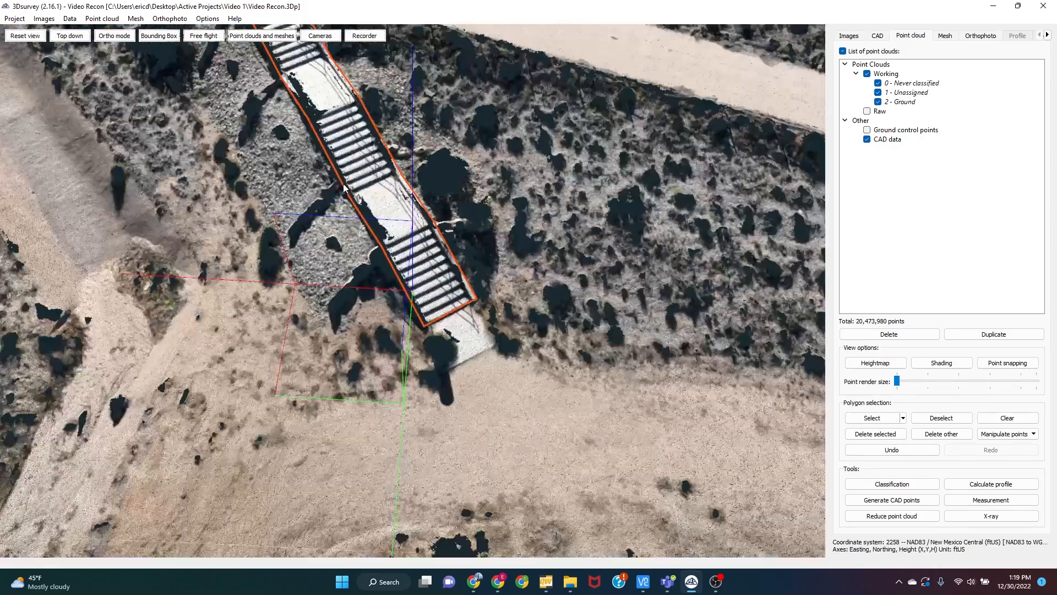
pyautogui.click(945, 35)
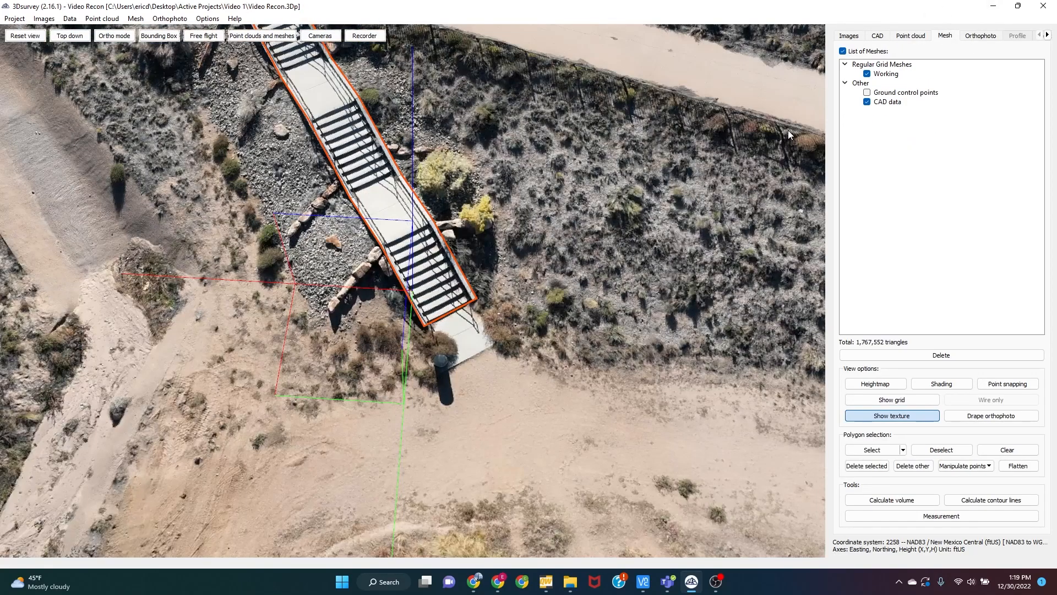
# - Examine in 3D how the outline follows the flights and landings of the staircase on the textured mesh
pyautogui.moveTo(399, 163); pyautogui.dragTo(318, 267, button='right')
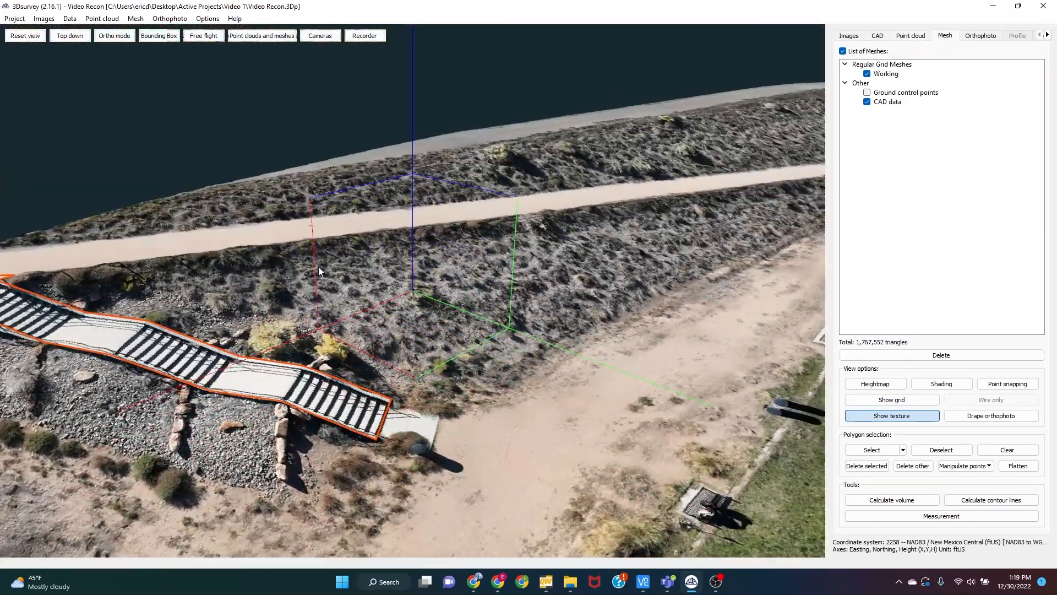
pyautogui.moveTo(318, 266); pyautogui.dragTo(522, 177)
pyautogui.scroll(5, 522, 178)
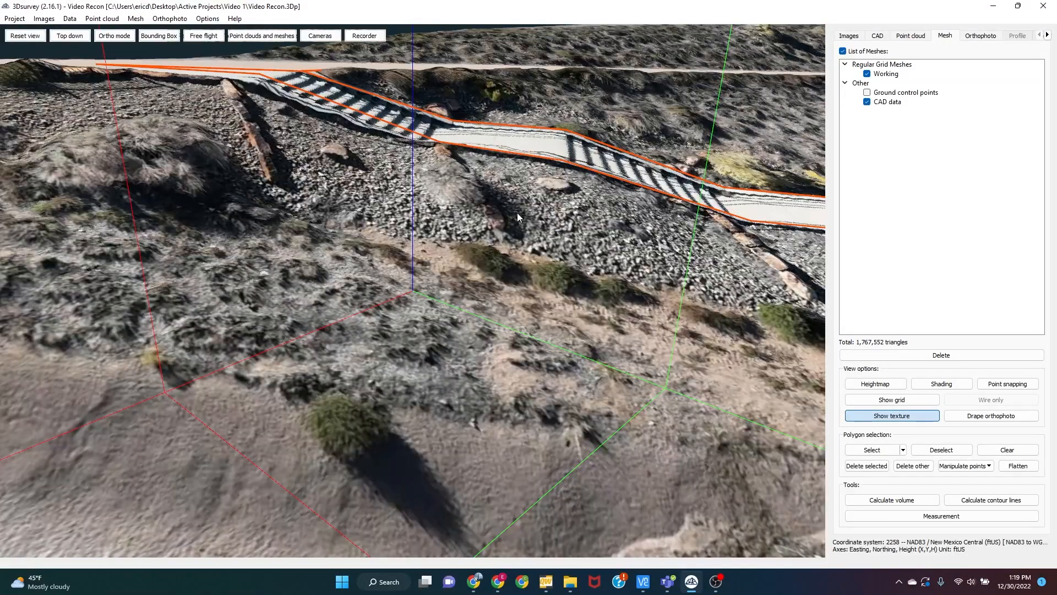
pyautogui.moveTo(521, 210); pyautogui.dragTo(369, 200, button='right')
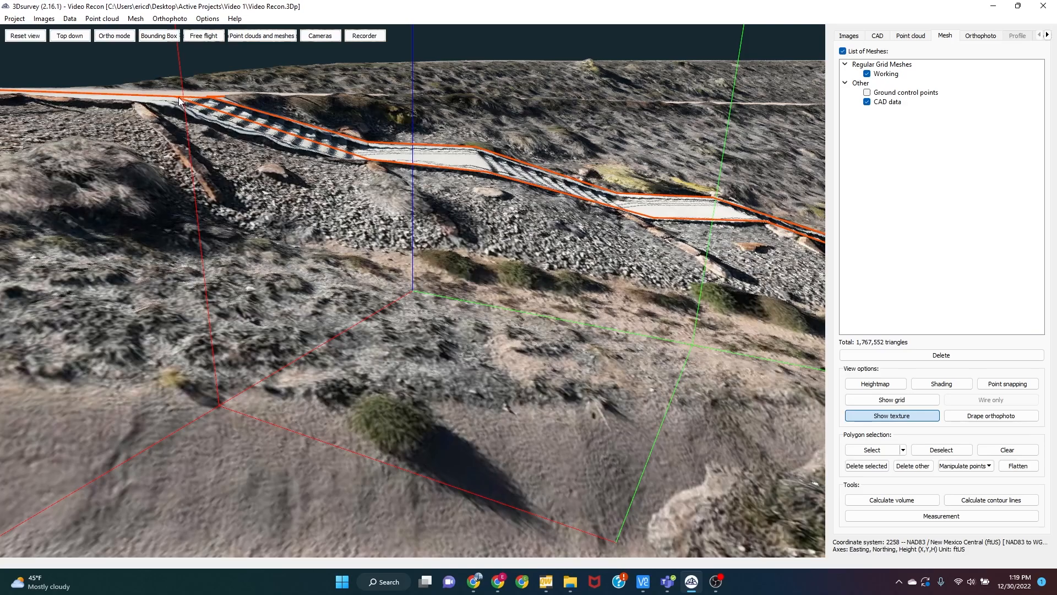
pyautogui.moveTo(215, 125); pyautogui.dragTo(205, 251)
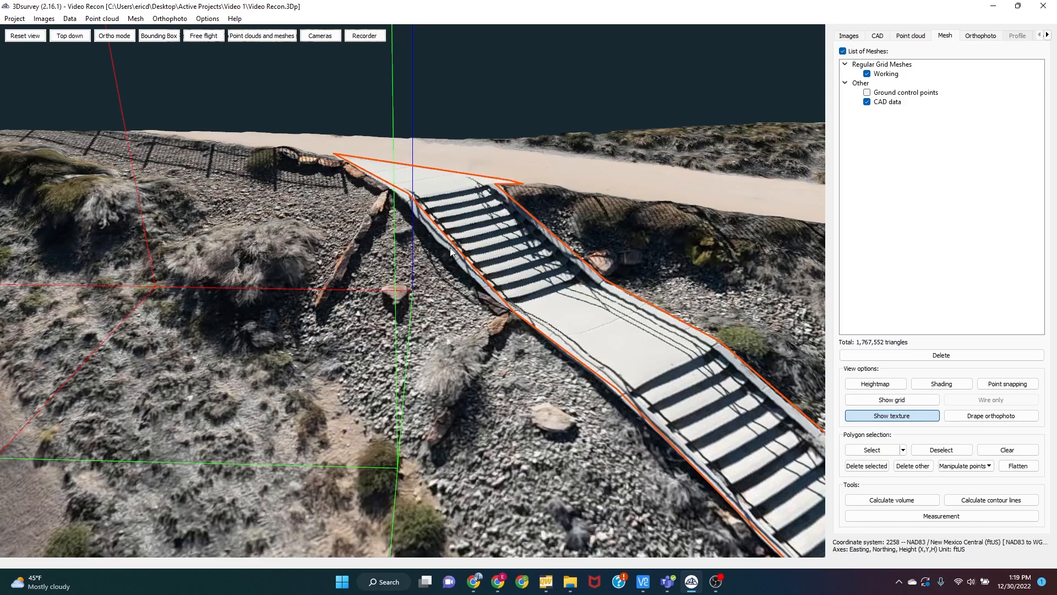
pyautogui.moveTo(567, 368); pyautogui.dragTo(418, 297)
pyautogui.scroll(-5, 358, 273)
pyautogui.scroll(5, 358, 273)
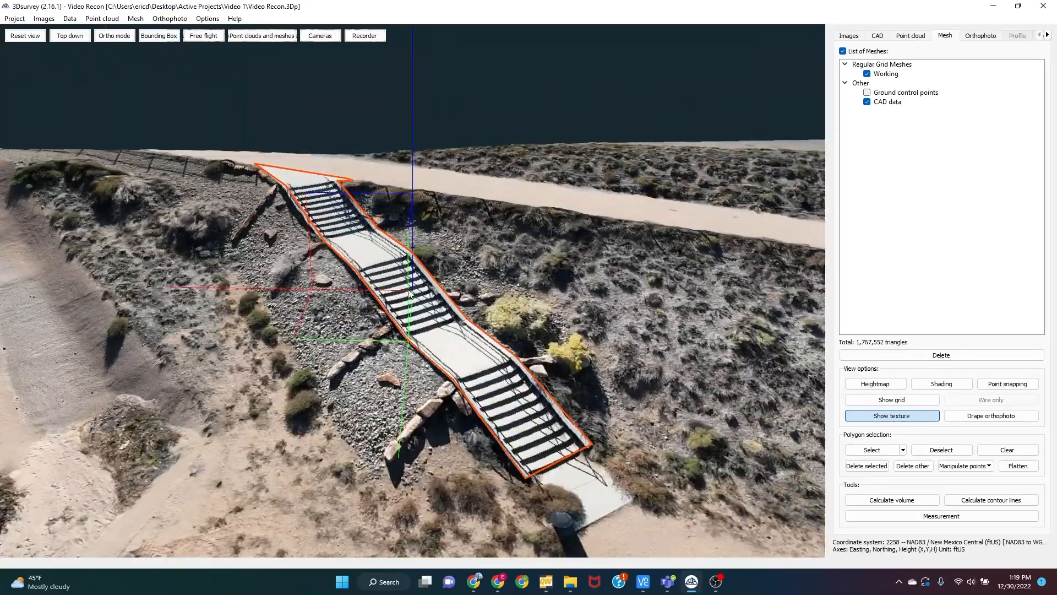
# - Examine the textured mesh of the whole site, including the grass field, paths and outlined staircase
pyautogui.moveTo(410, 283); pyautogui.dragTo(593, 373)
pyautogui.scroll(-3, 577, 358)
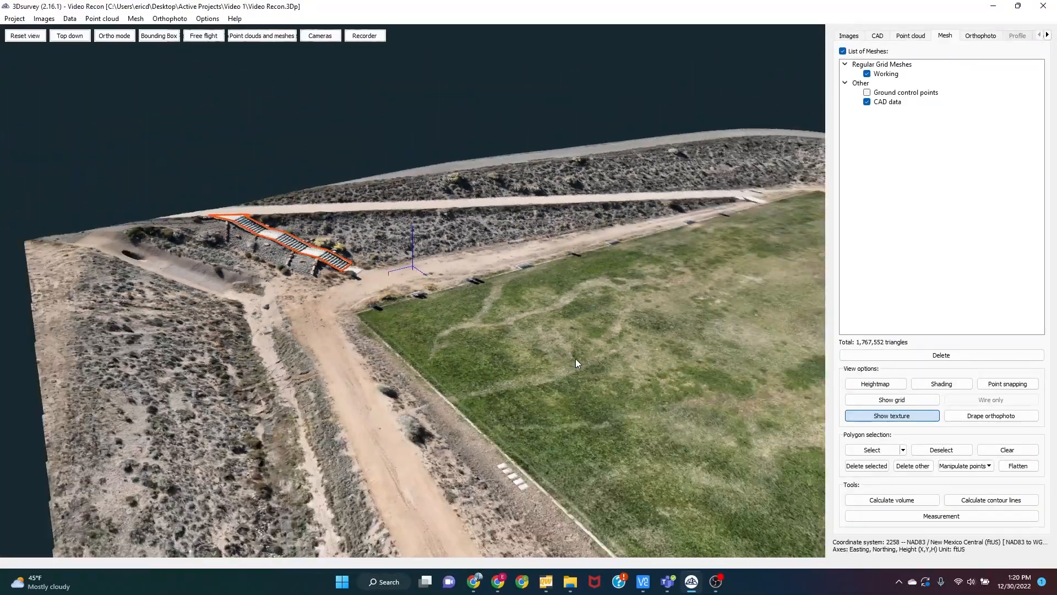
pyautogui.moveTo(587, 315); pyautogui.dragTo(546, 329)
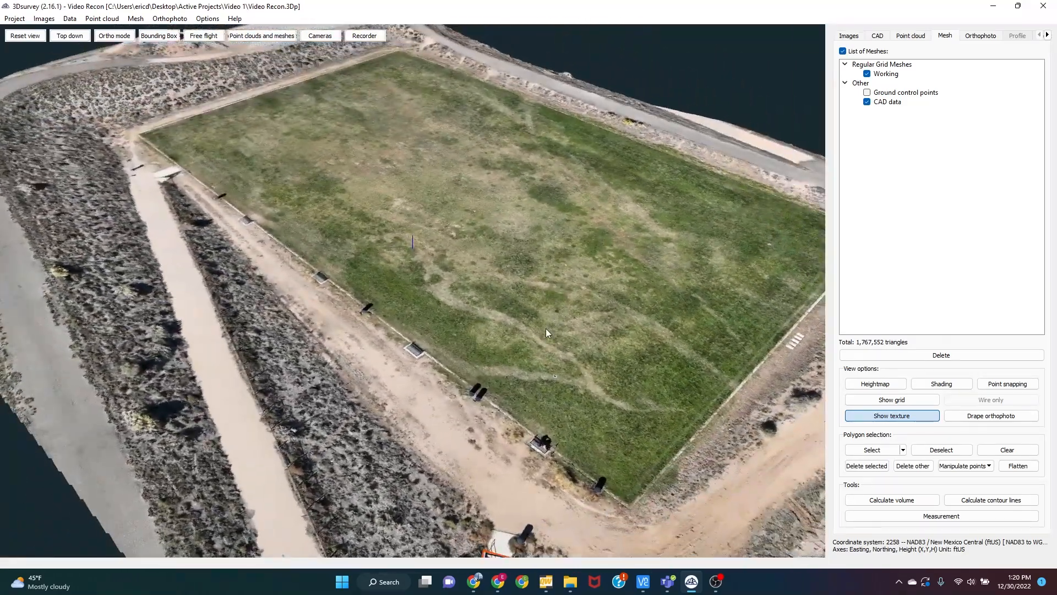
pyautogui.scroll(-2, 544, 331)
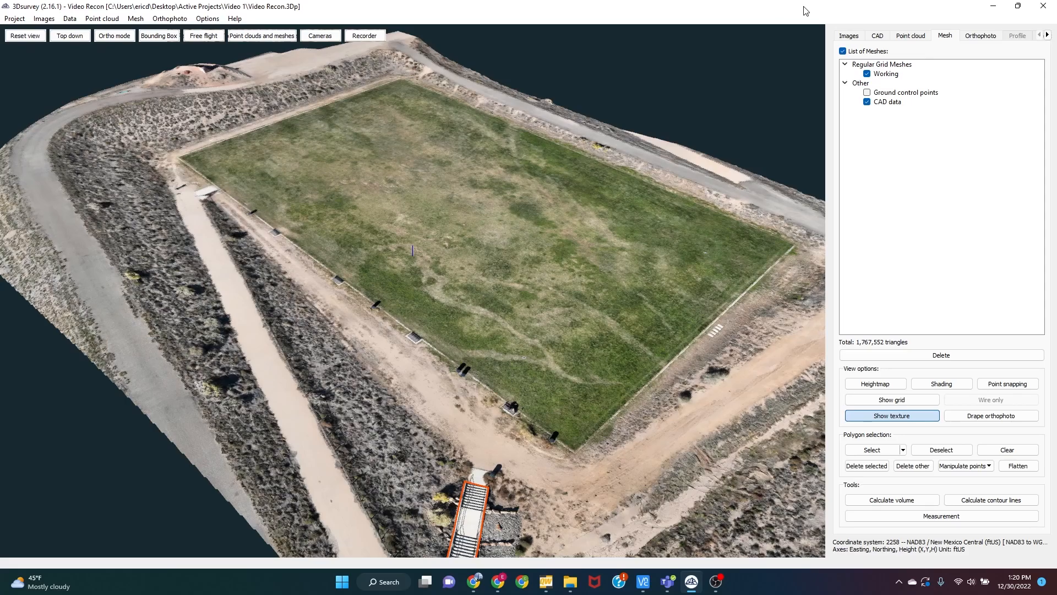
pyautogui.click(957, 518)
pyautogui.scroll(-2, 515, 204)
pyautogui.scroll(-2, 512, 206)
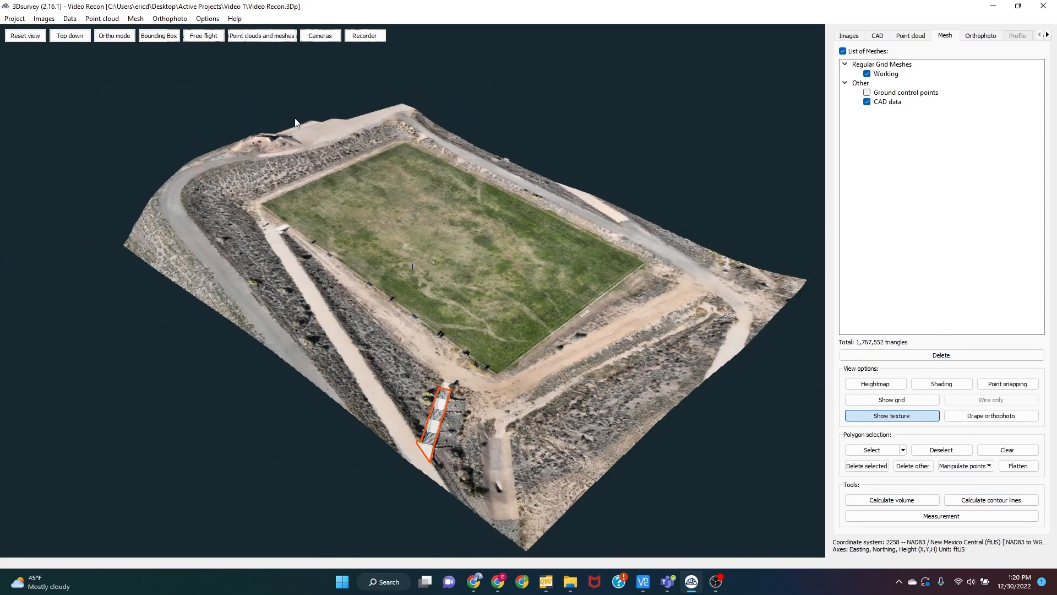
# - Export the working mesh in LandXML format to the Video 1 folder under the file name Field
pyautogui.click(136, 18)
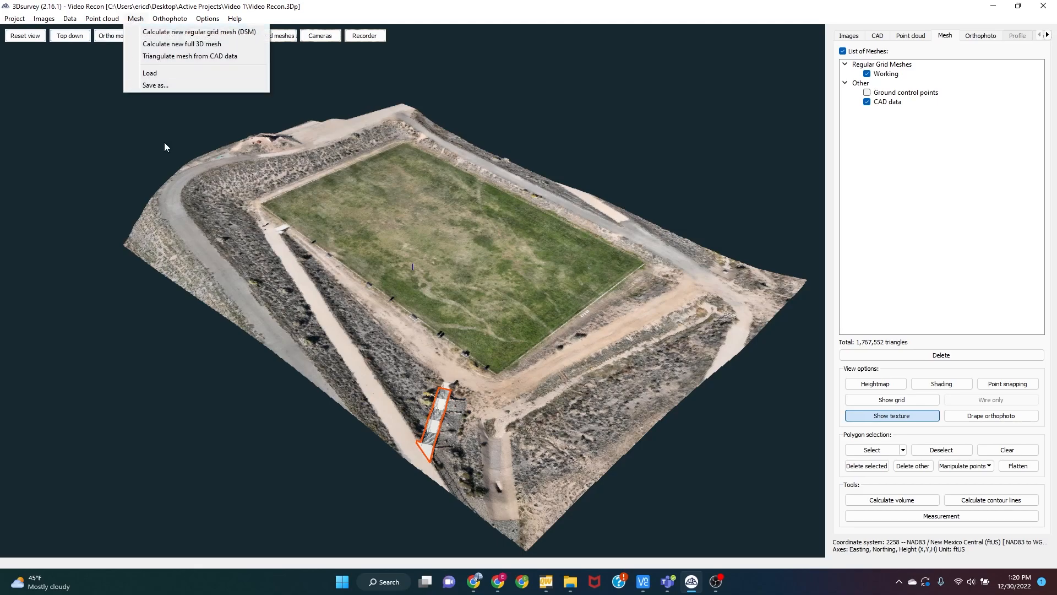
pyautogui.click(160, 86)
pyautogui.click(175, 268)
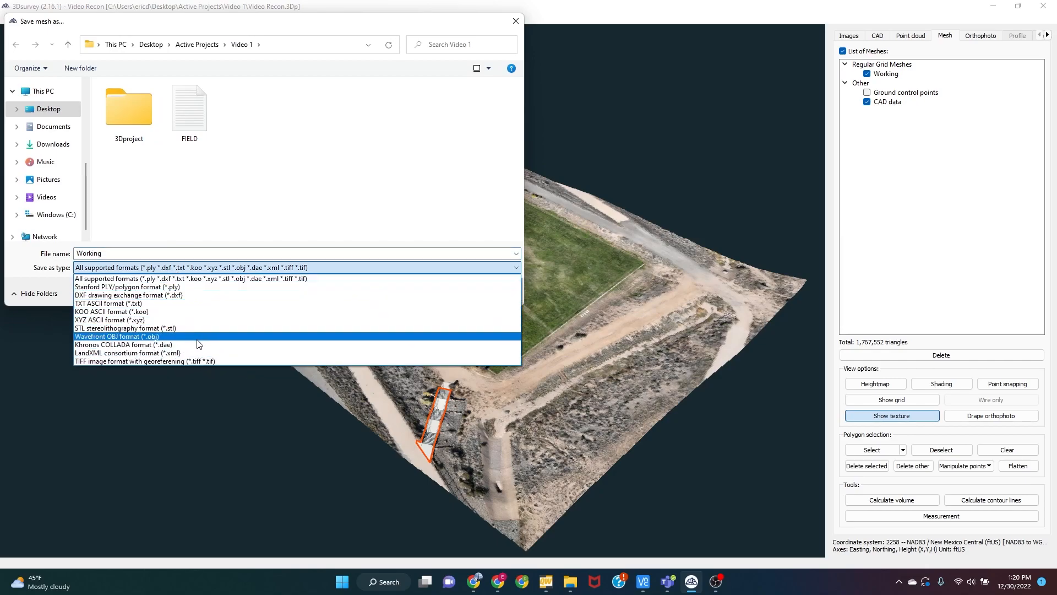
pyautogui.click(199, 353)
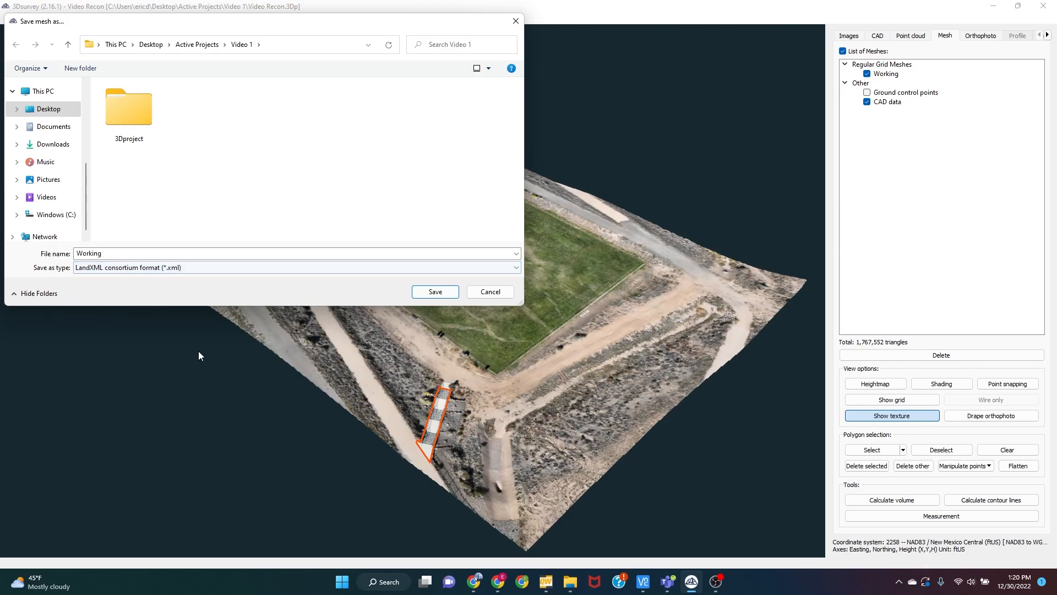
pyautogui.doubleClick(119, 253)
pyautogui.write('Fei')
pyautogui.press('BackSpace')
pyautogui.press('BackSpace')
pyautogui.write('ield')
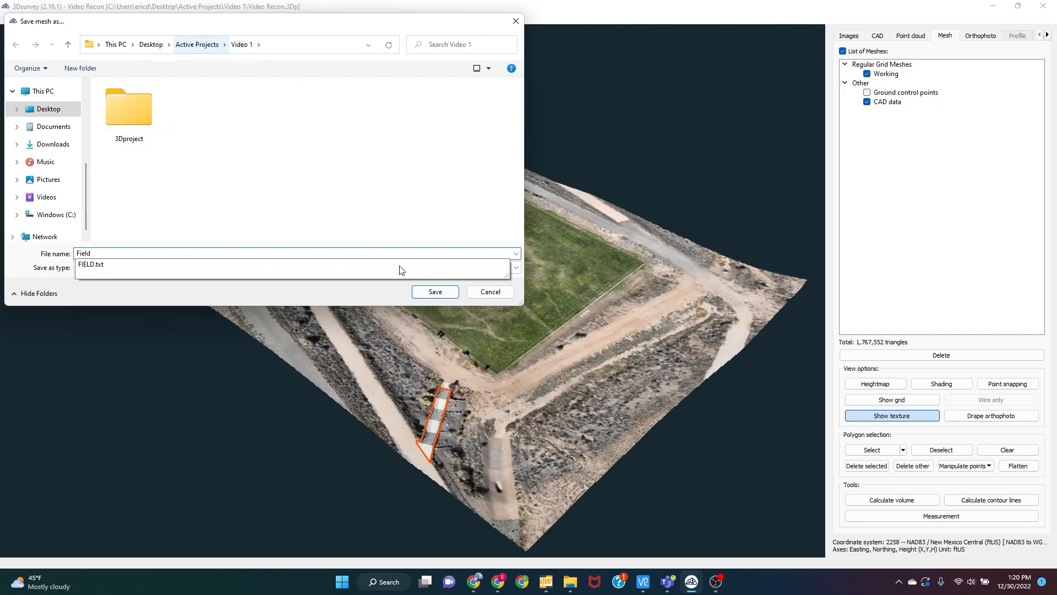
pyautogui.click(439, 293)
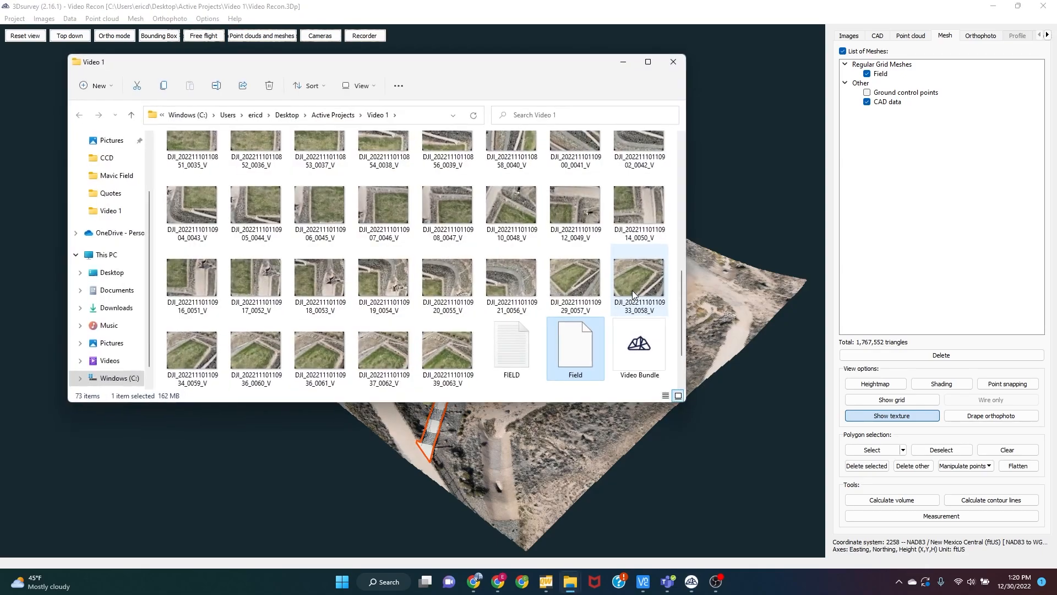
pyautogui.click(673, 64)
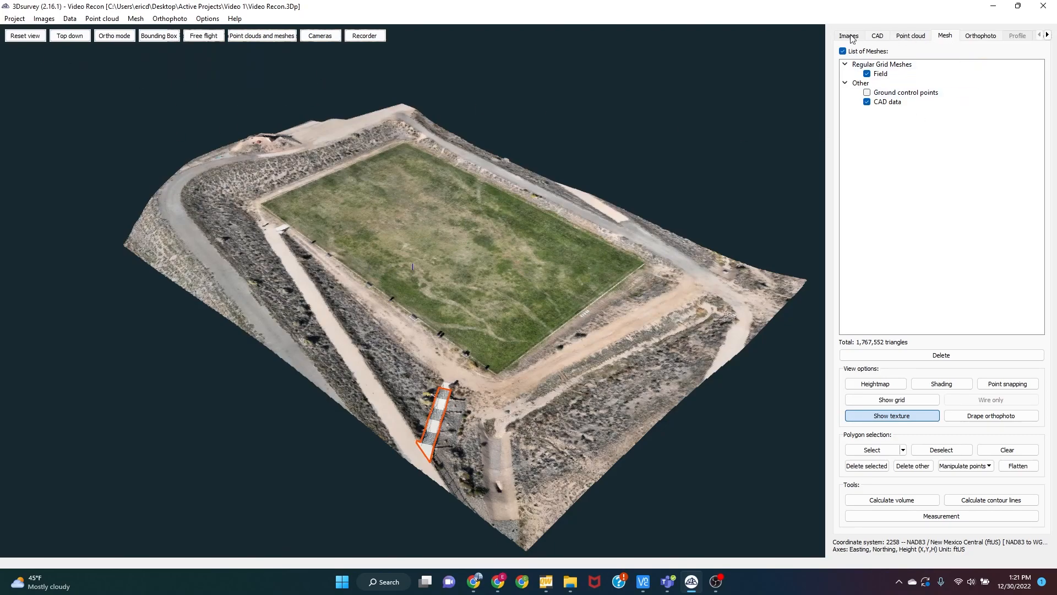
# - Export the orthophoto as a TIFF image named Field, with 0.75inUS pixel size and GeoTIFF georeferencing data
pyautogui.click(981, 35)
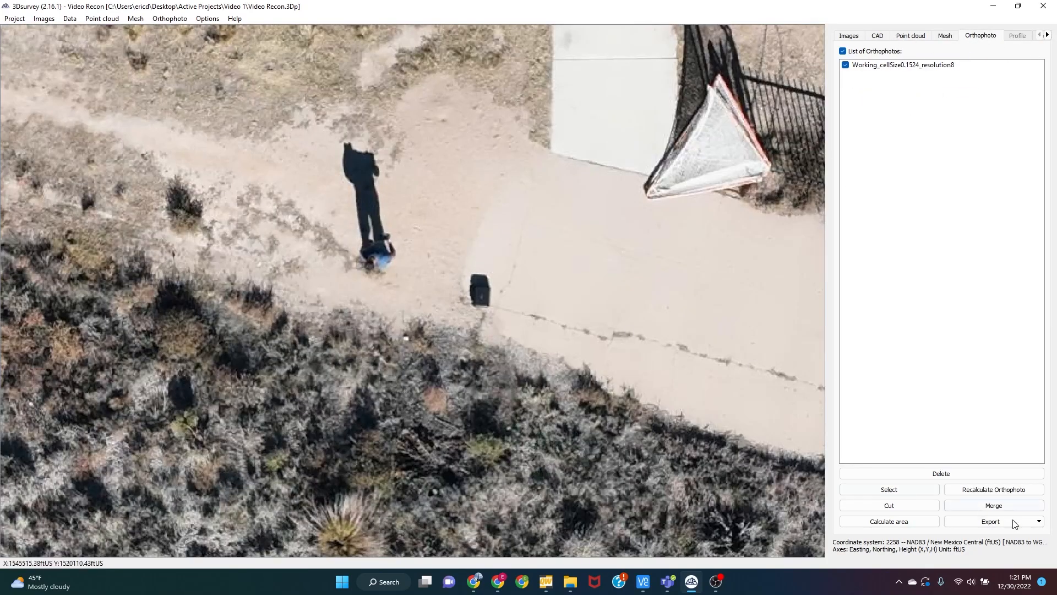
pyautogui.click(990, 522)
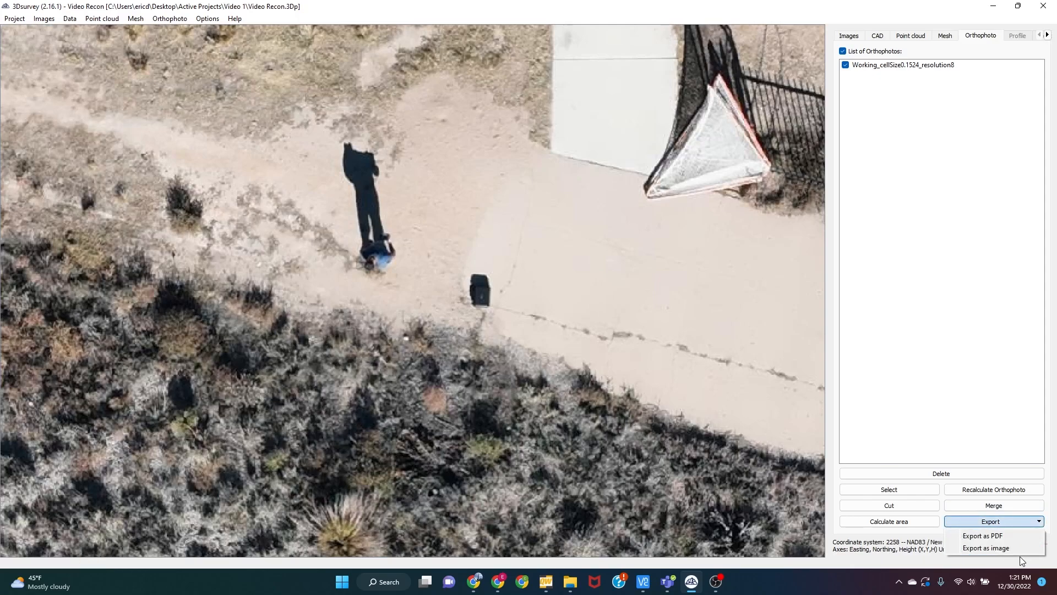
pyautogui.click(986, 439)
pyautogui.click(165, 19)
pyautogui.click(187, 73)
pyautogui.click(196, 268)
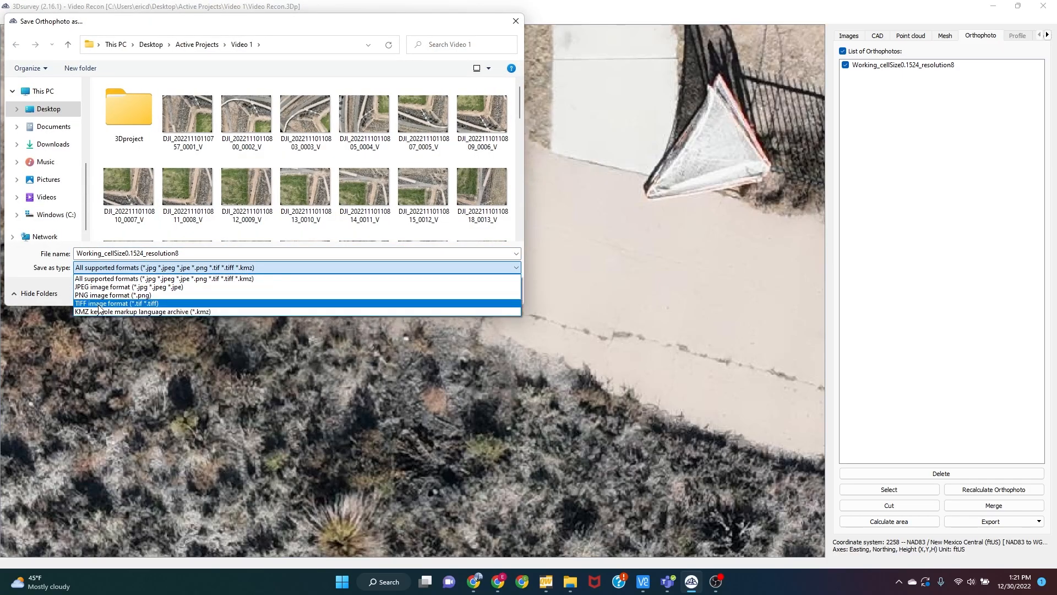
pyautogui.click(104, 304)
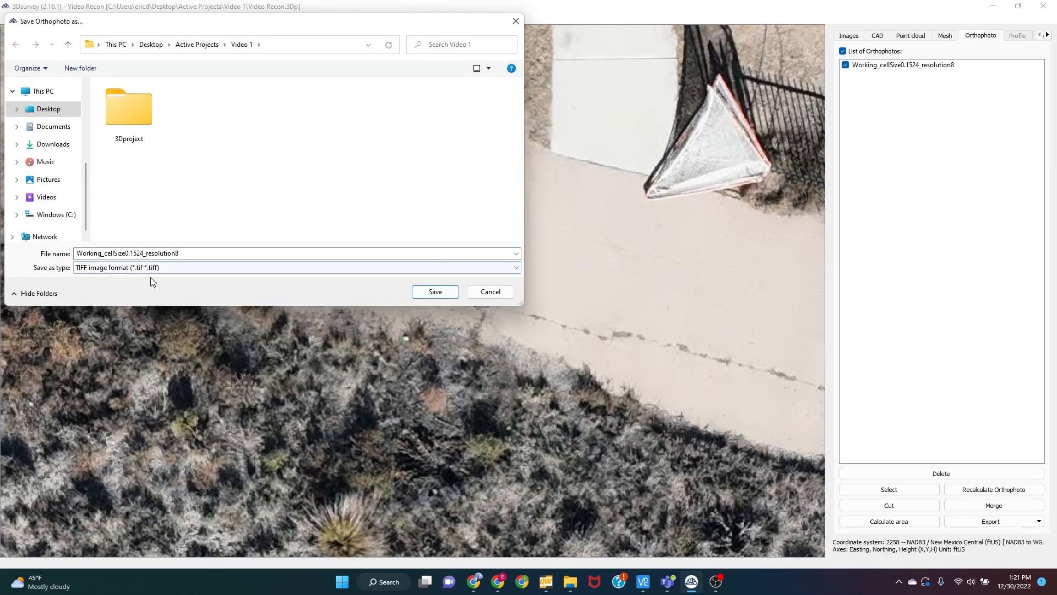
pyautogui.doubleClick(106, 254)
pyautogui.write('Field')
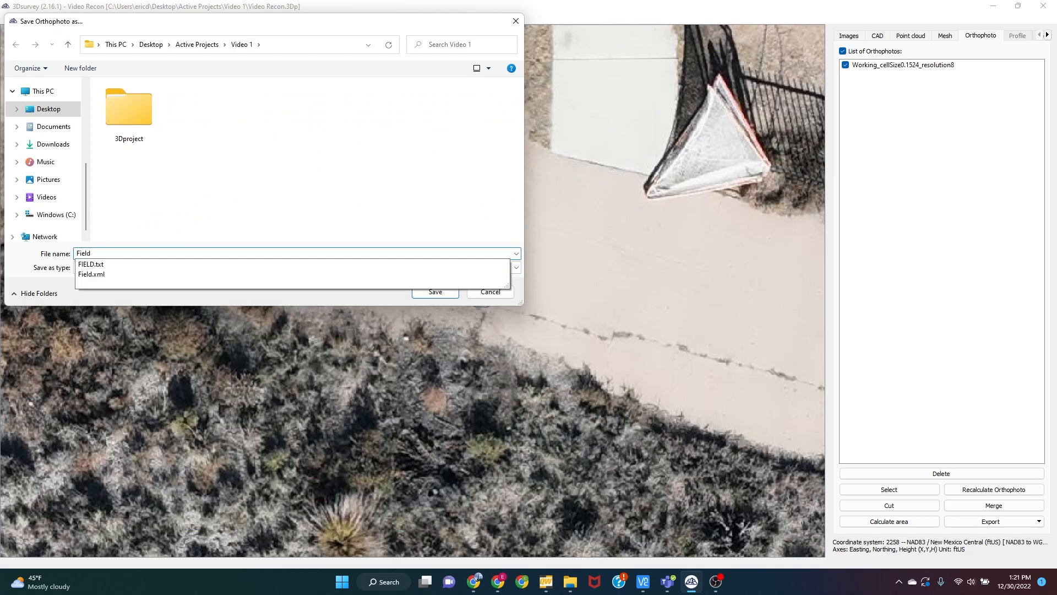
pyautogui.click(257, 180)
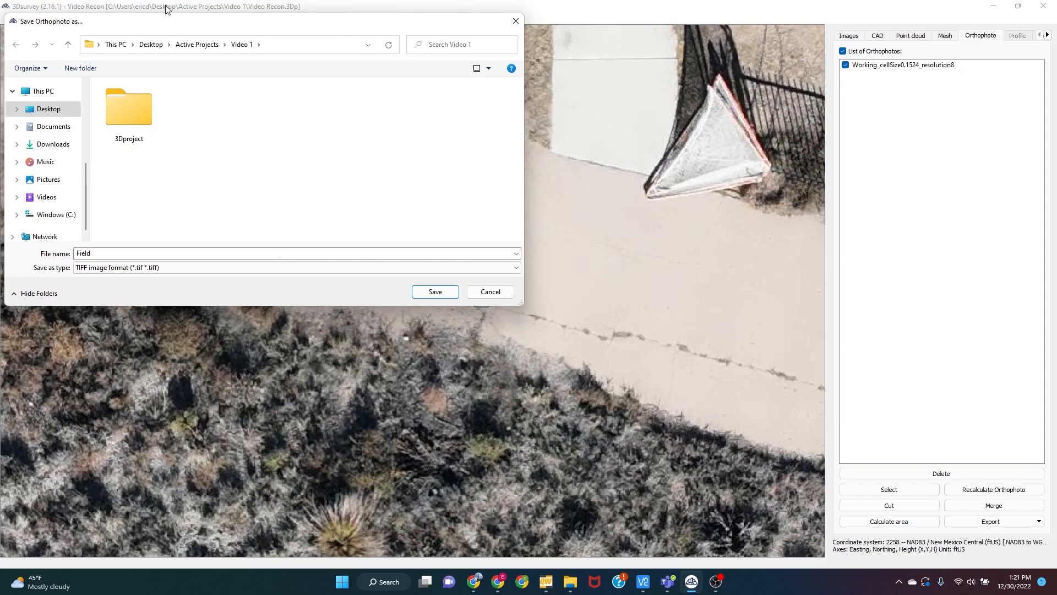
pyautogui.click(437, 295)
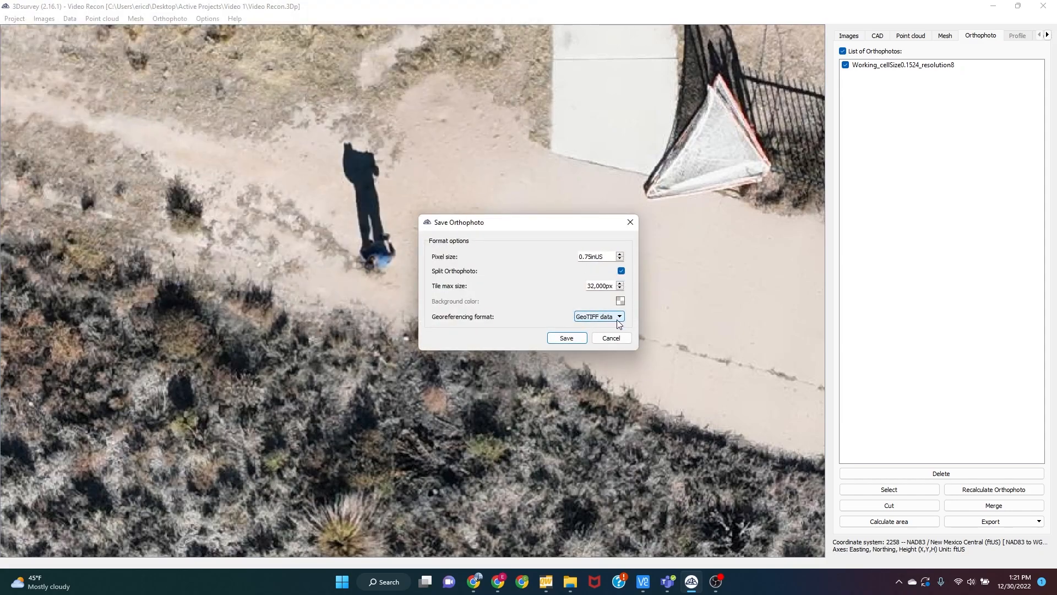
pyautogui.click(564, 336)
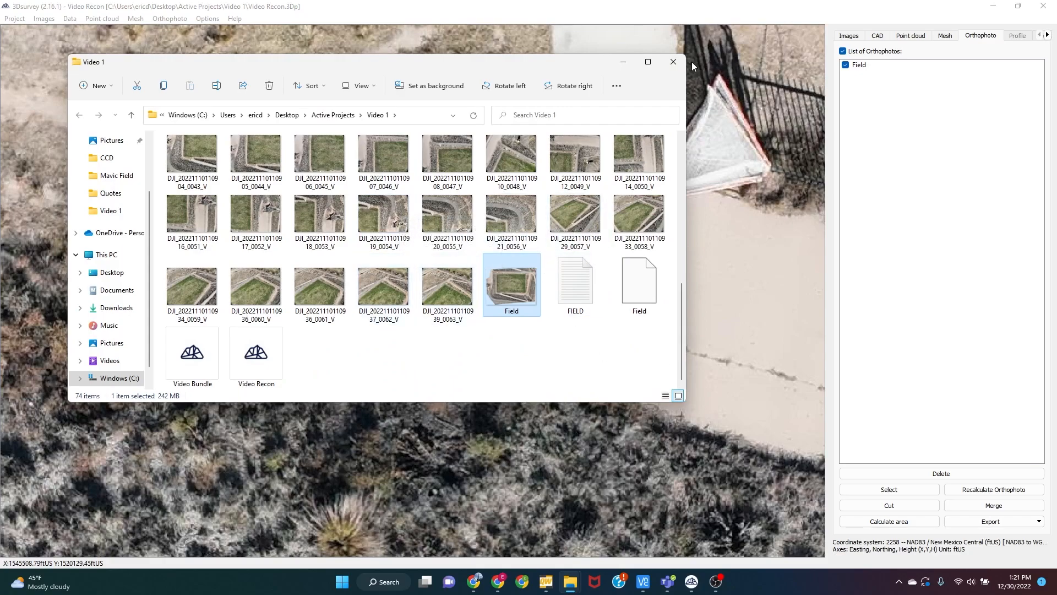
pyautogui.click(675, 62)
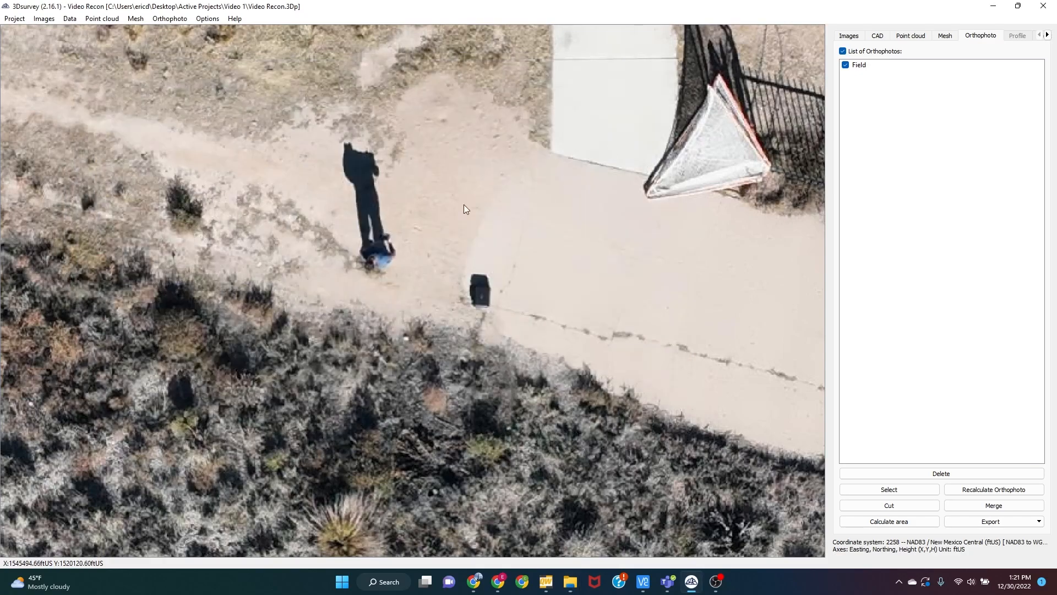
# - Export the CAD data's Default layer as a DXF file named Field in the Video 1 folder
pyautogui.click(70, 18)
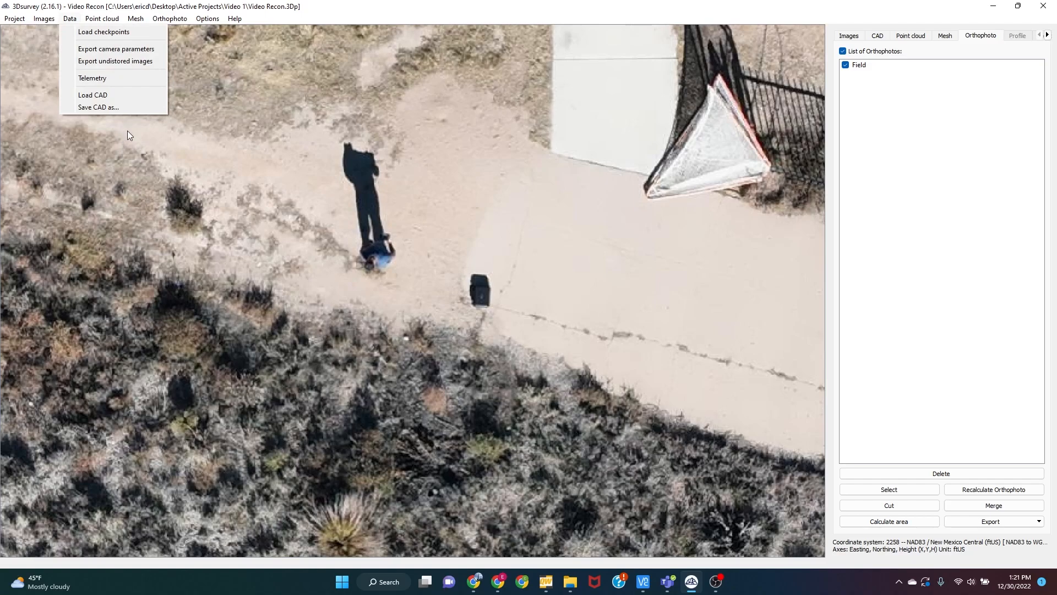
pyautogui.click(101, 108)
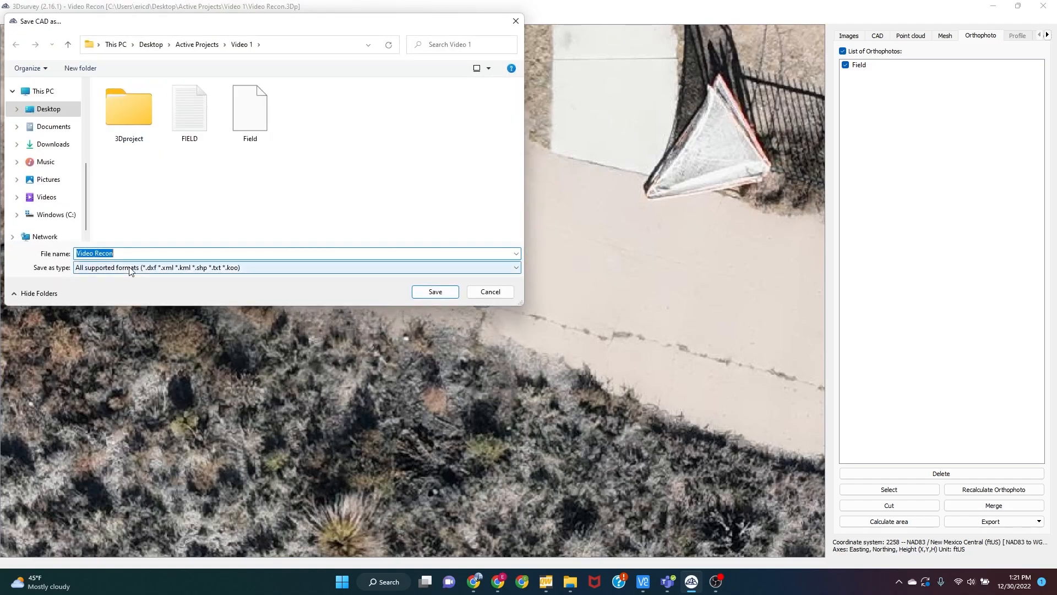
pyautogui.write('V')
pyautogui.press('BackSpace')
pyautogui.write('F')
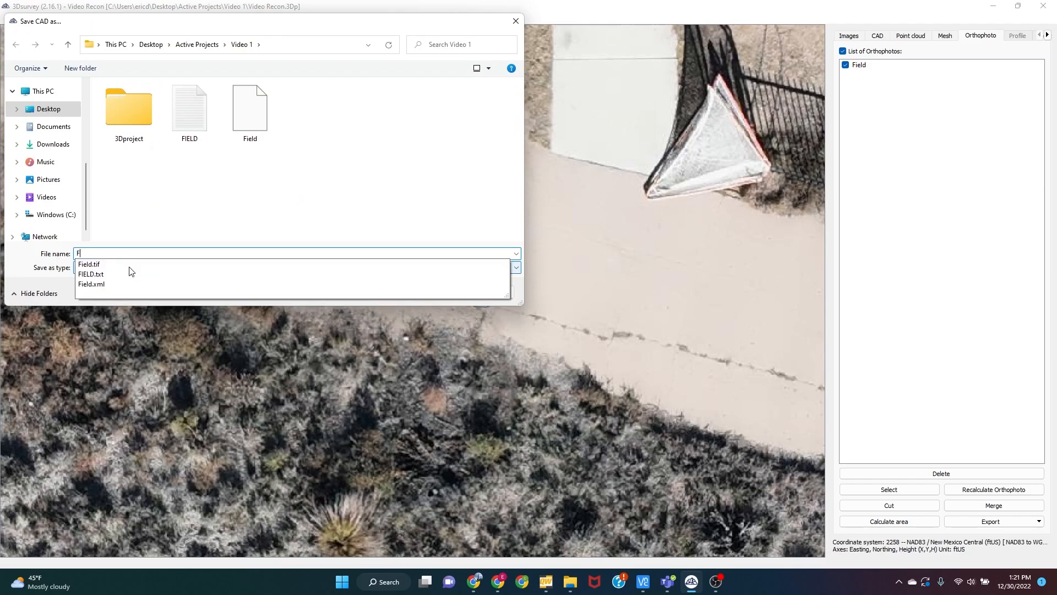
pyautogui.write('ield')
pyautogui.click(259, 267)
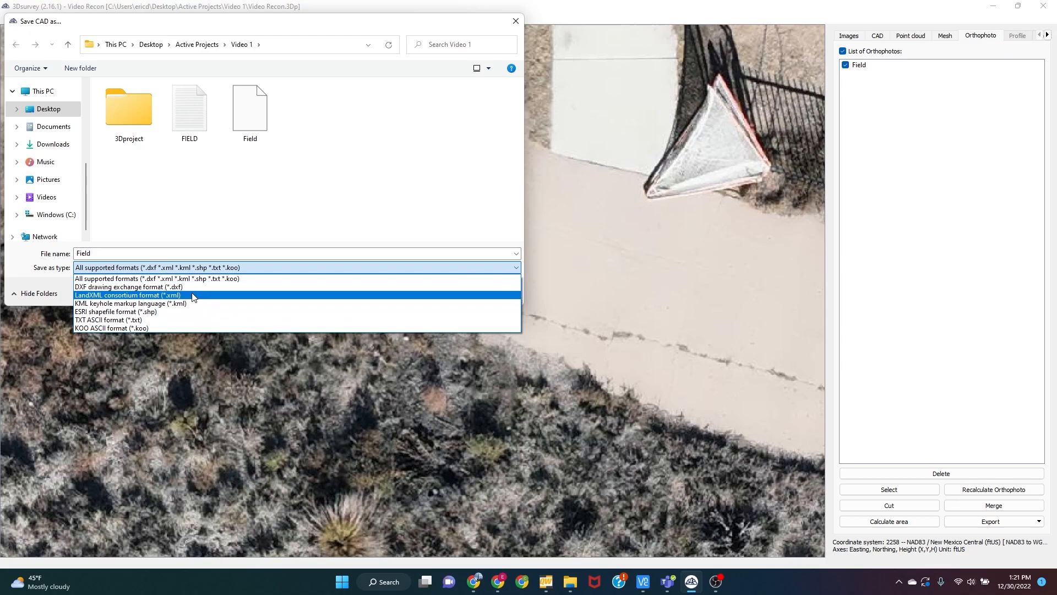
pyautogui.click(189, 288)
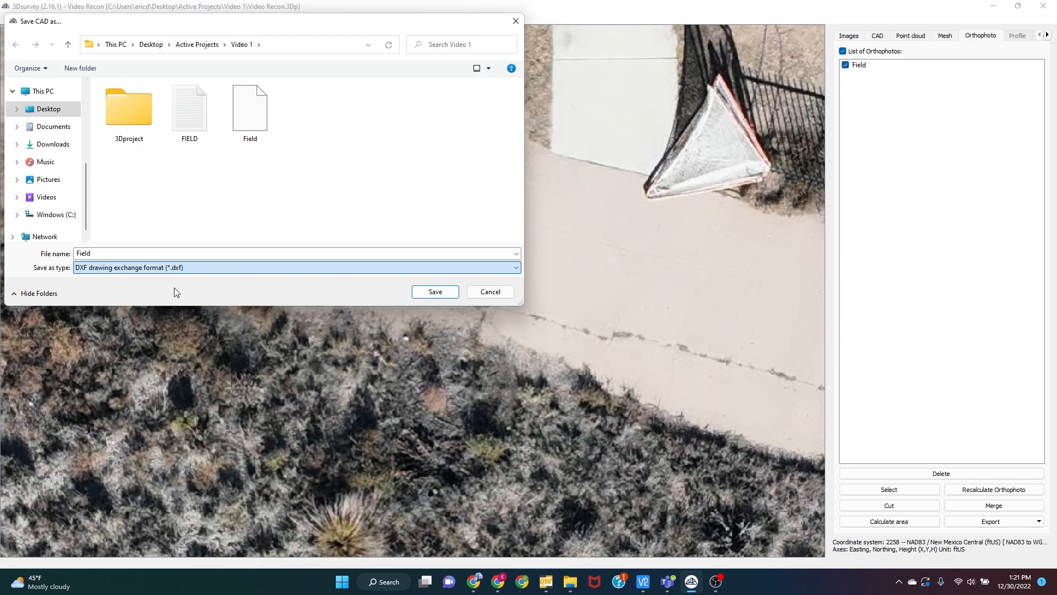
pyautogui.click(442, 296)
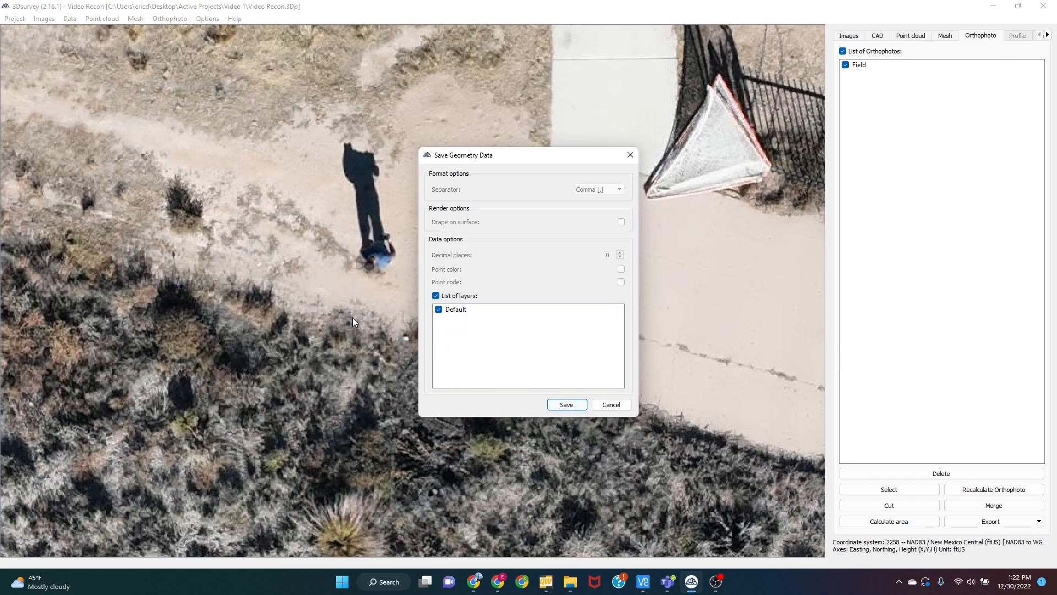
pyautogui.click(570, 406)
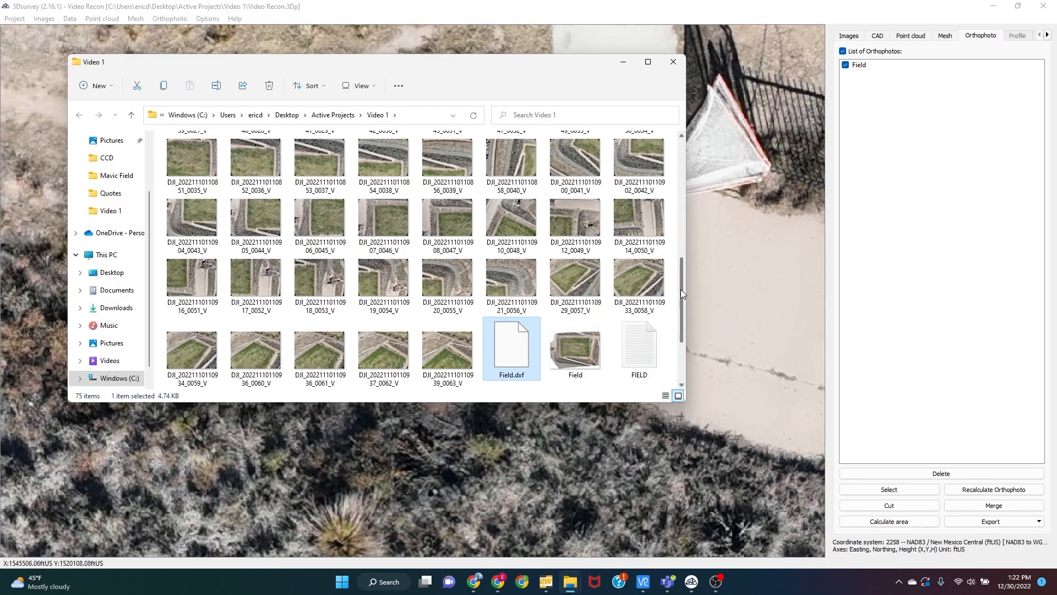
pyautogui.scroll(-1, 683, 286)
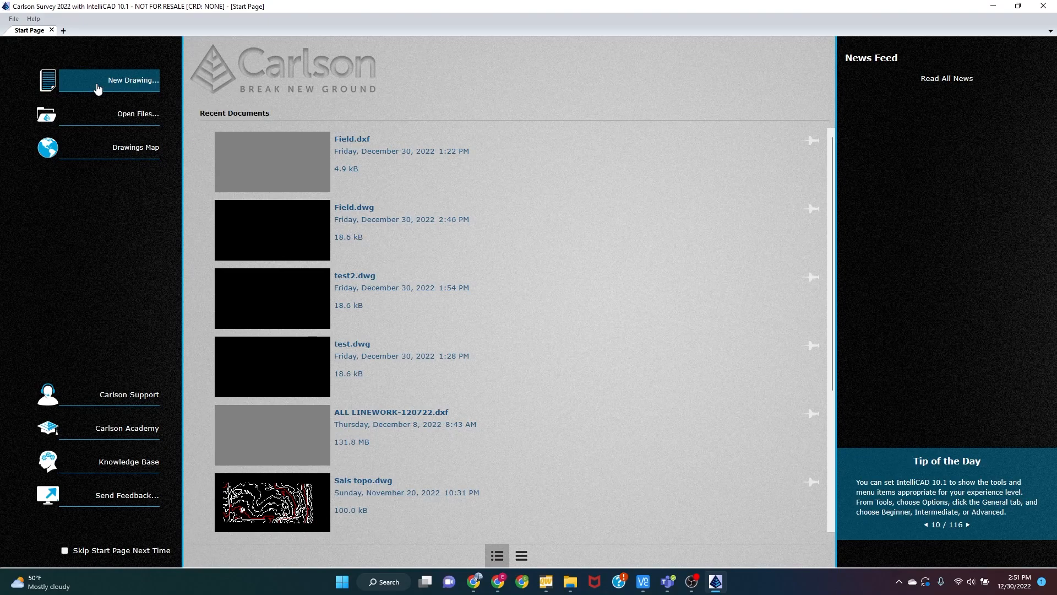
# - In Carlson Survey, start a new DWG drawing from the Carlson template, named Field, with a horizontal scale of 25
pyautogui.click(121, 79)
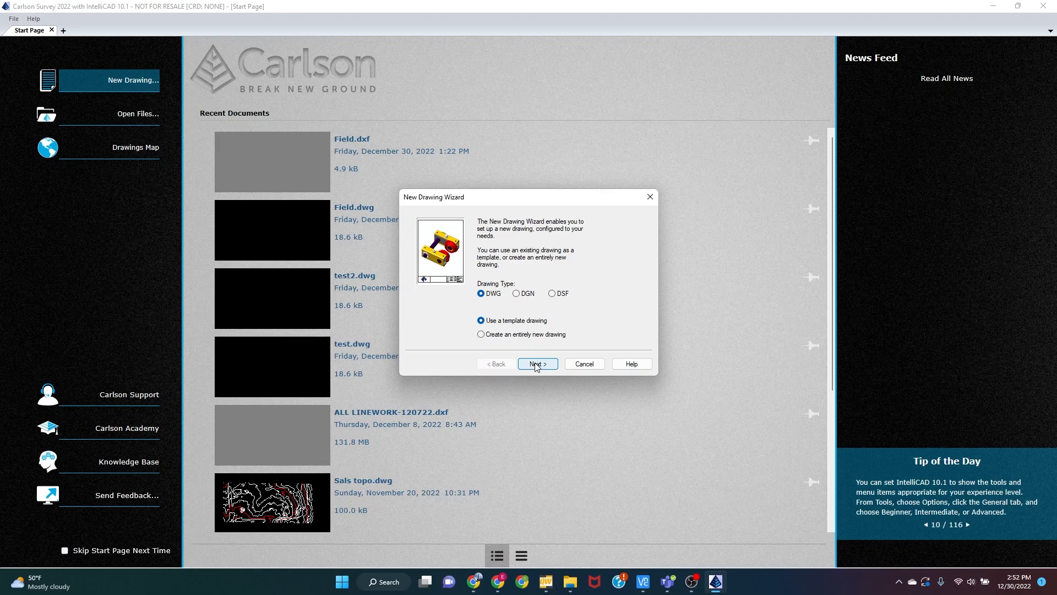
pyautogui.click(537, 364)
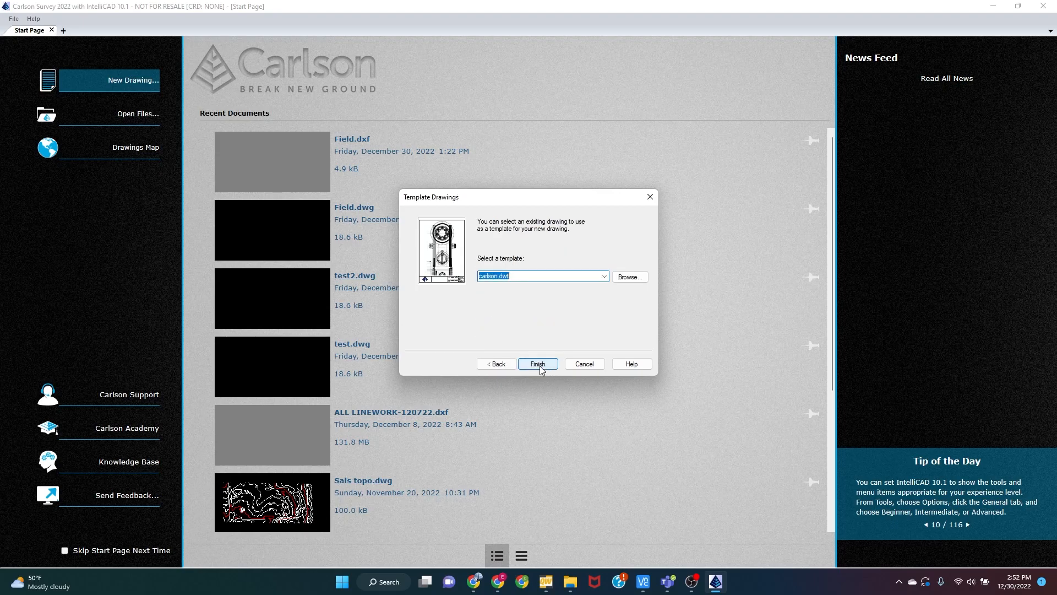
pyautogui.click(538, 364)
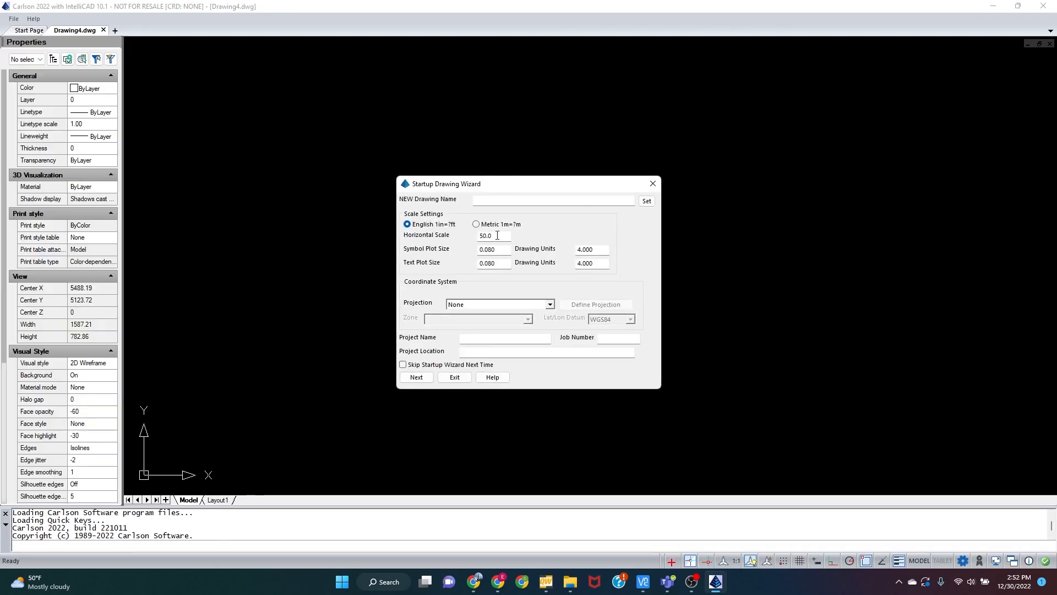
pyautogui.click(523, 201)
pyautogui.doubleClick(504, 233)
pyautogui.write('25')
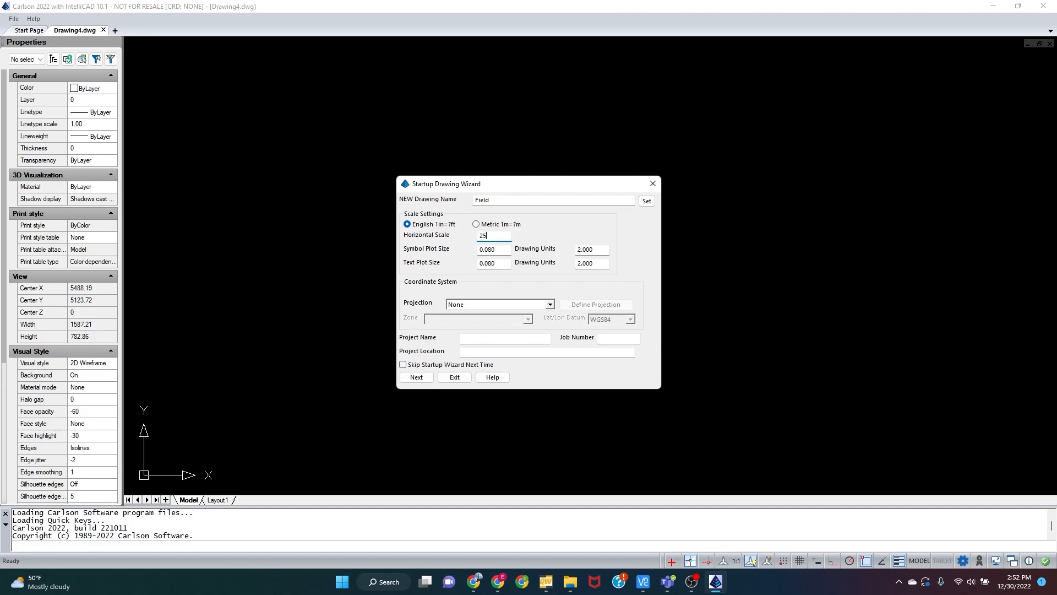
# - Set the coordinate system to State Plane 83, zone NM Central, datum NAD83, and create the drawing, replacing the existing Field.dwg
pyautogui.click(543, 306)
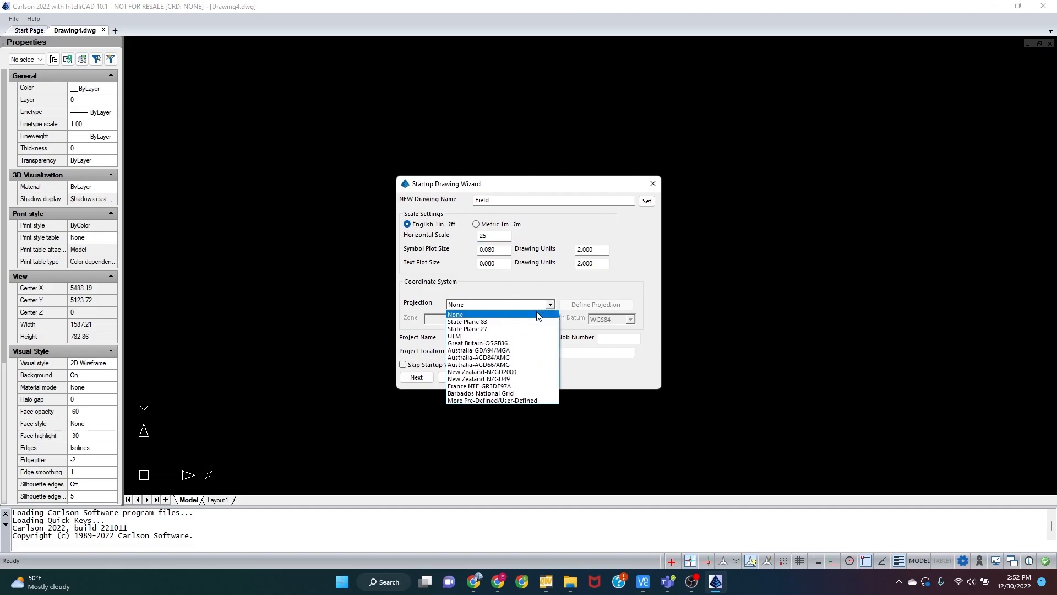
pyautogui.click(475, 323)
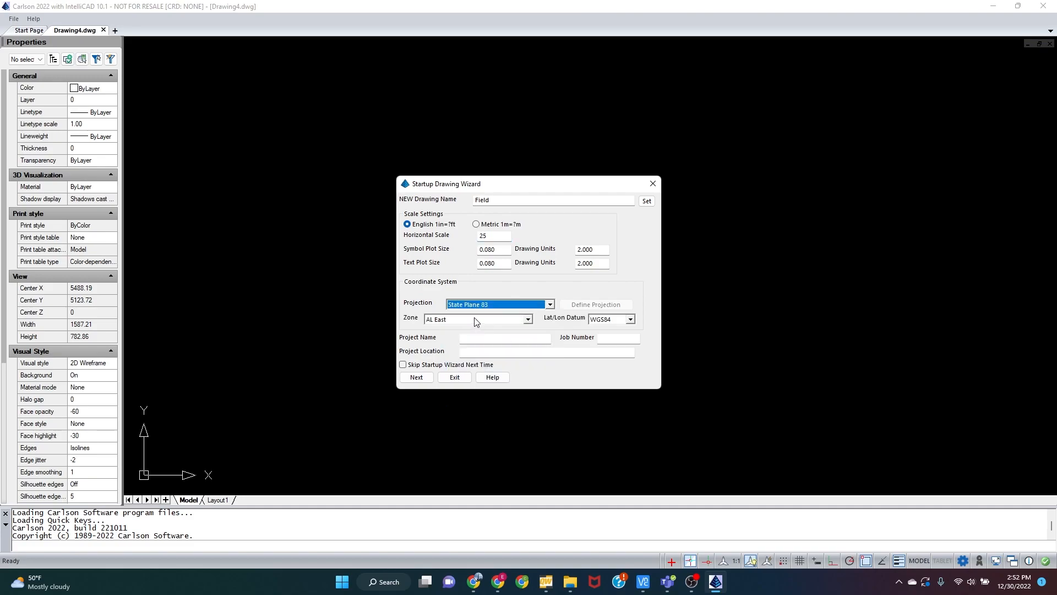
pyautogui.click(479, 320)
pyautogui.scroll(-8, 487, 523)
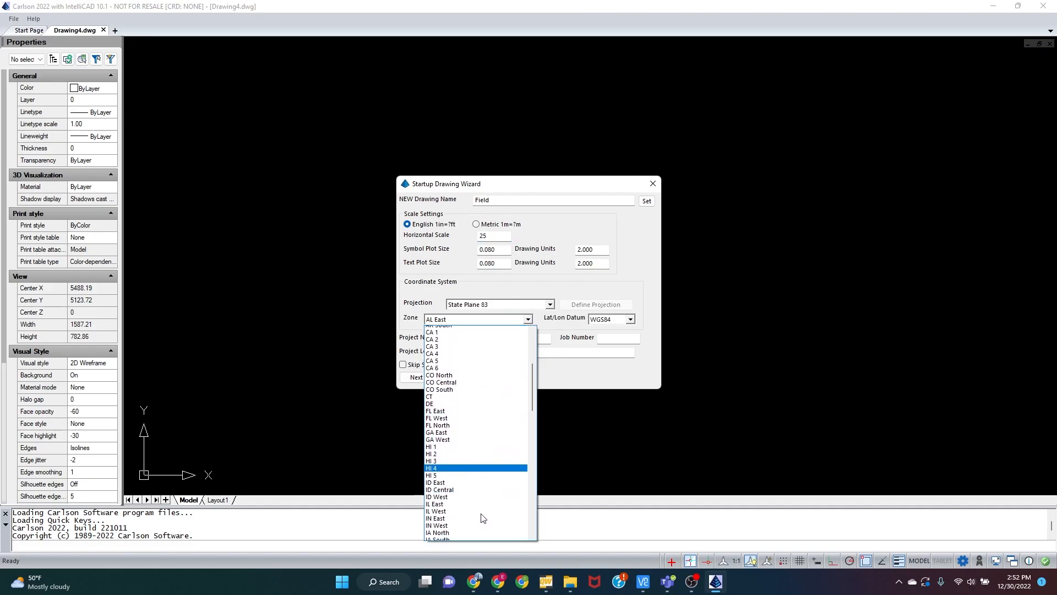
pyautogui.scroll(-6, 463, 502)
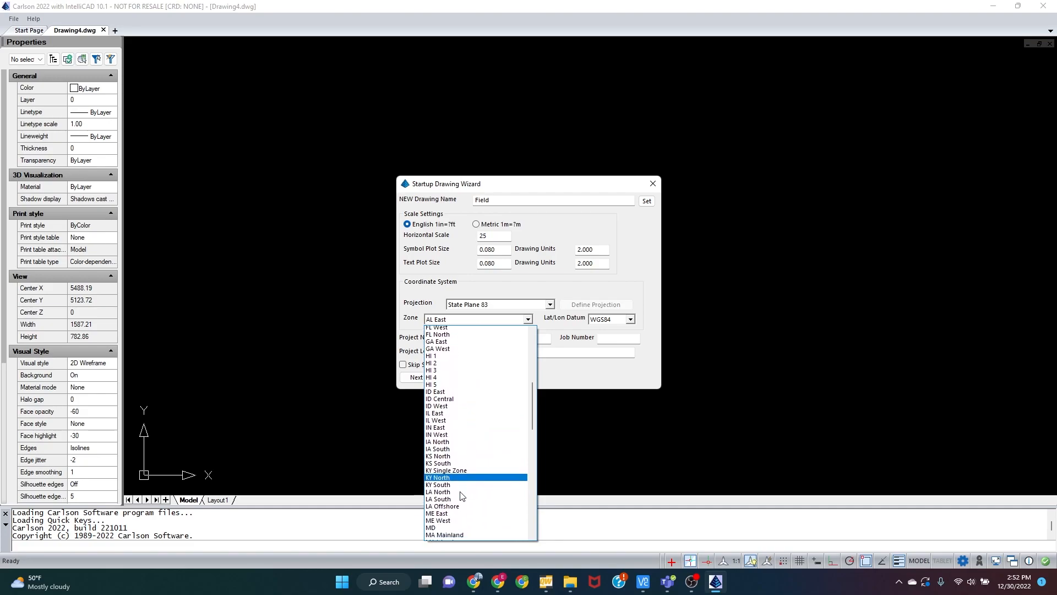
pyautogui.scroll(-3, 462, 517)
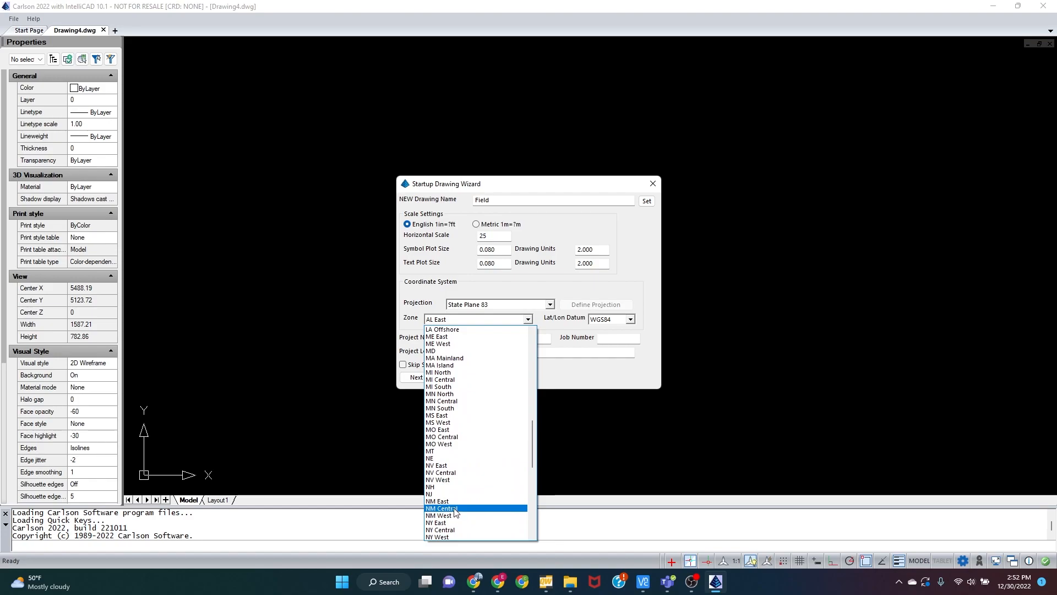
pyautogui.click(440, 508)
pyautogui.click(608, 319)
pyautogui.click(606, 337)
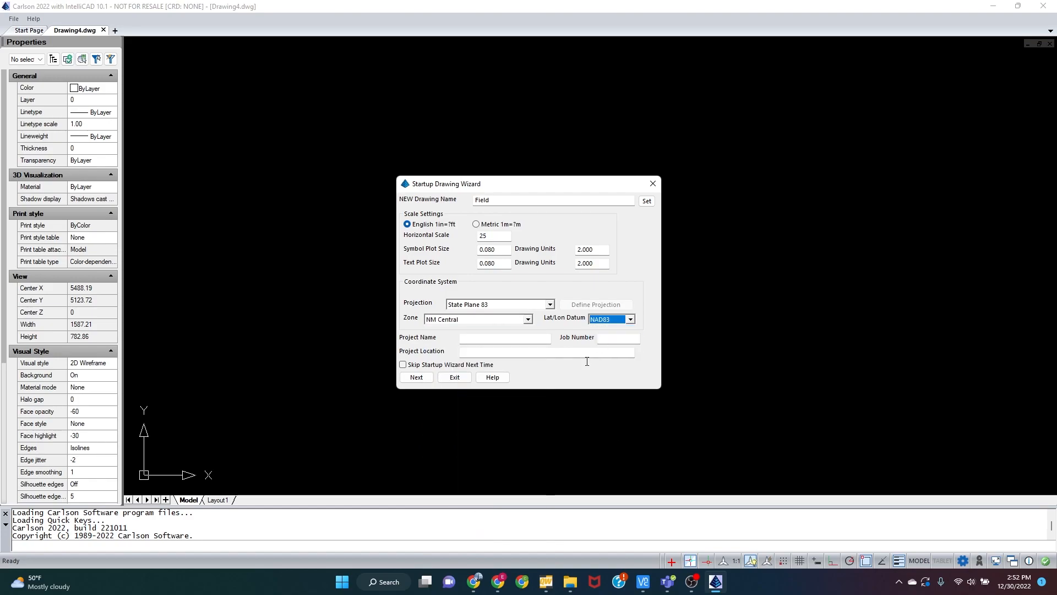
pyautogui.click(420, 380)
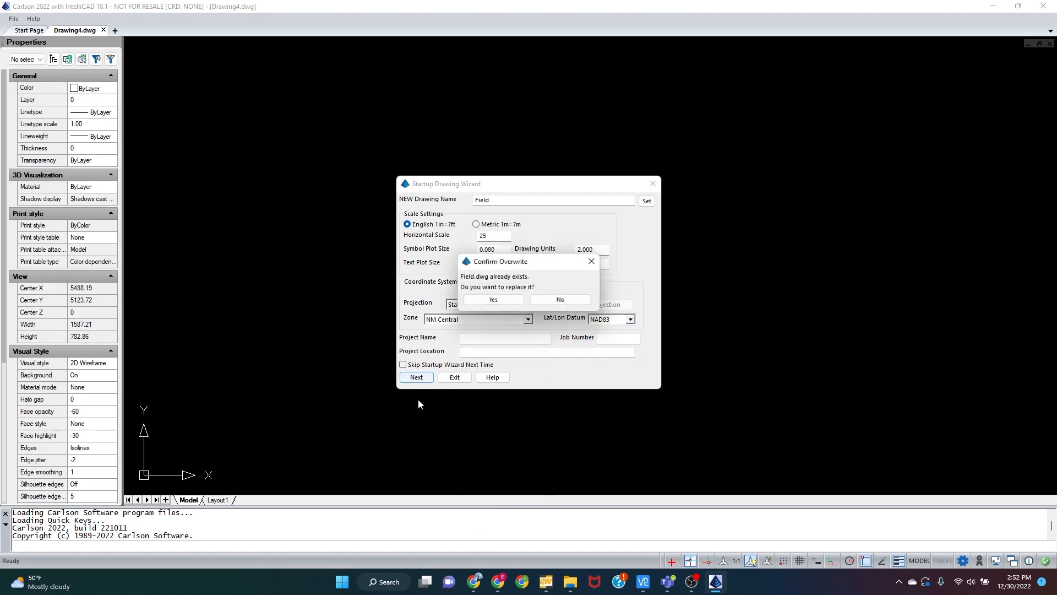
pyautogui.click(489, 300)
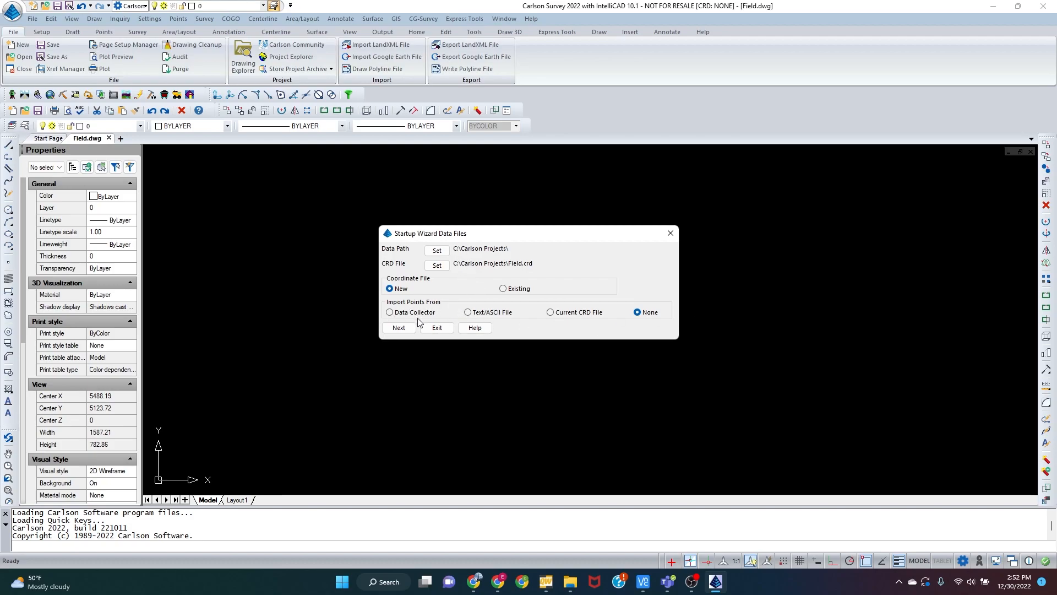
# - Exit the startup wizard and use DXFIN to bring in the exported Field.dxf linework
pyautogui.click(435, 328)
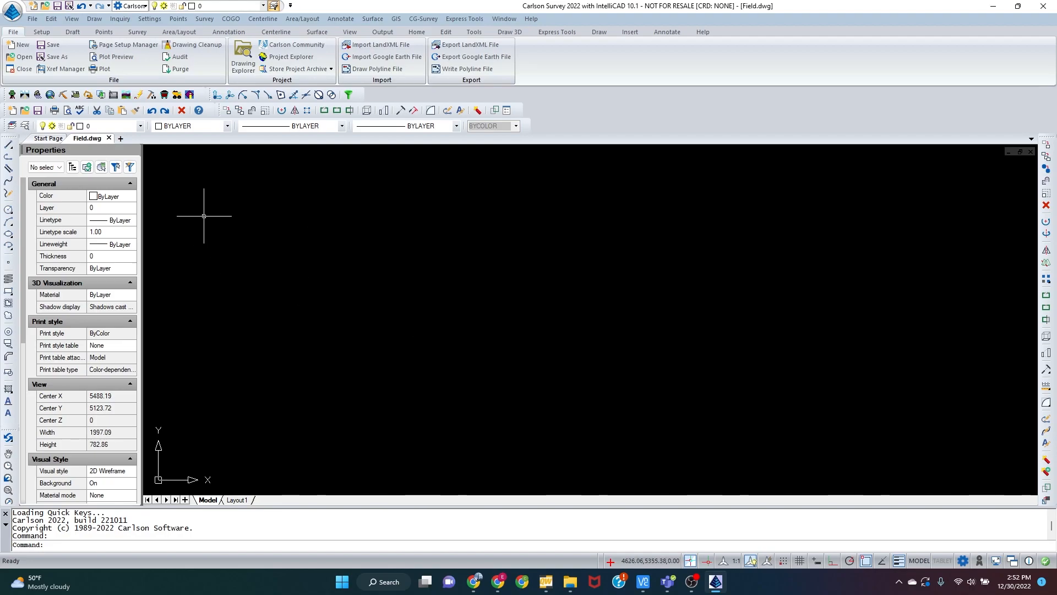
pyautogui.write('DX')
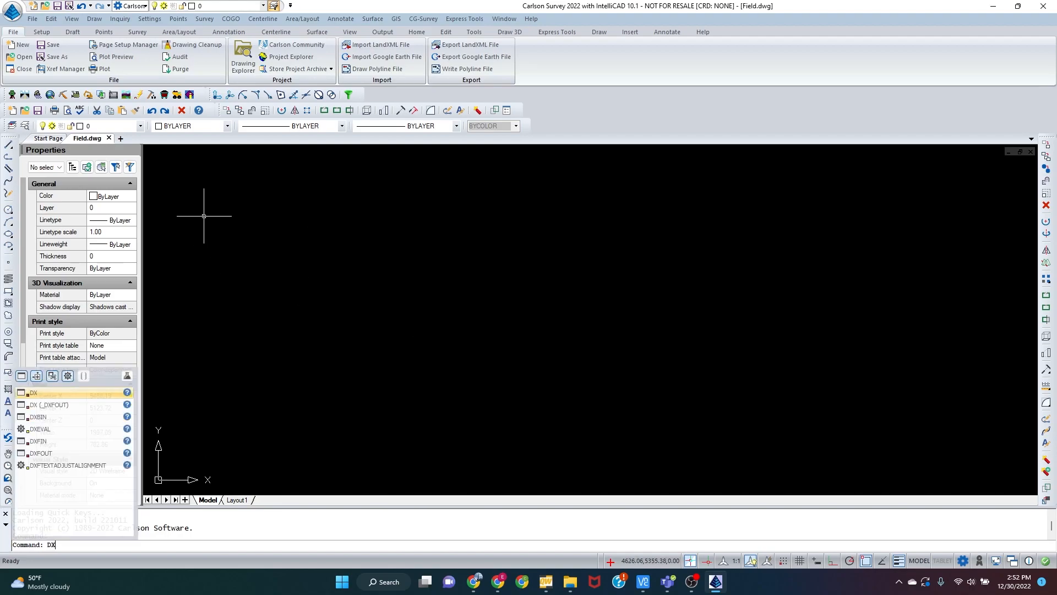
pyautogui.write('FIN')
pyautogui.press('Return')
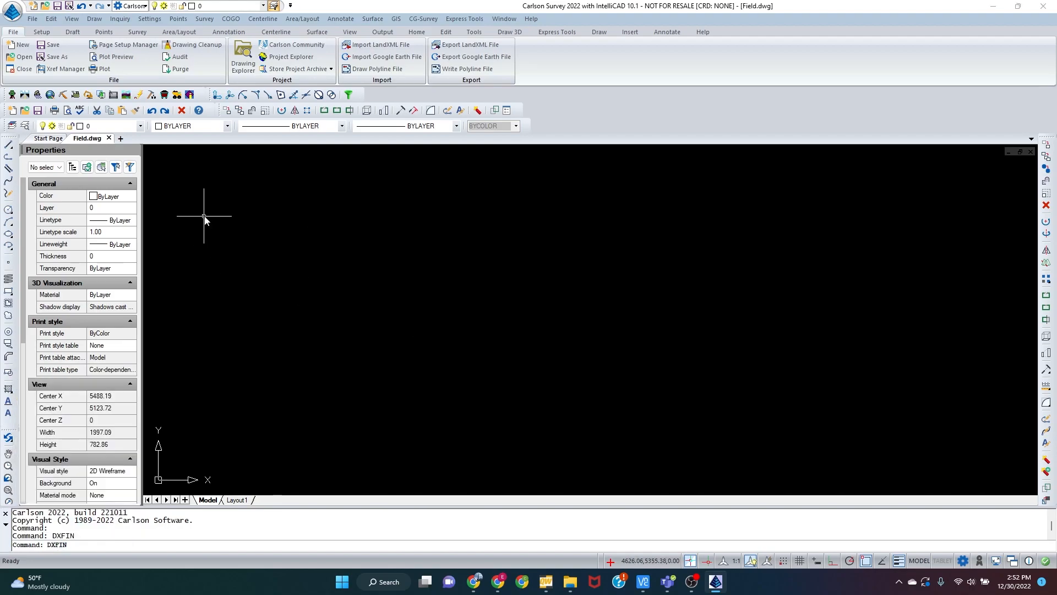
pyautogui.click(189, 100)
pyautogui.click(431, 279)
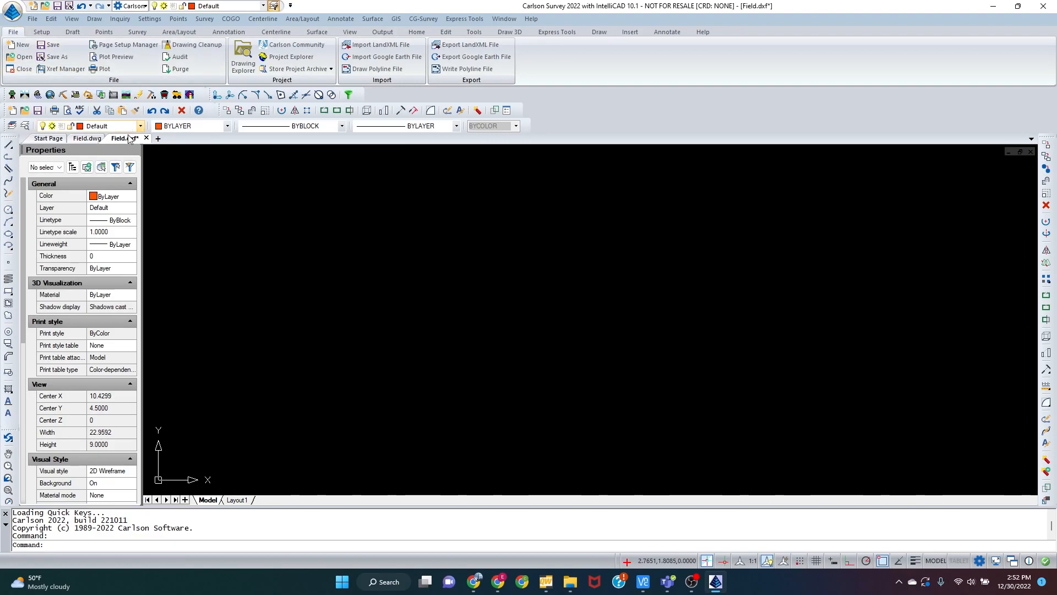
pyautogui.write('z')
pyautogui.press('Return')
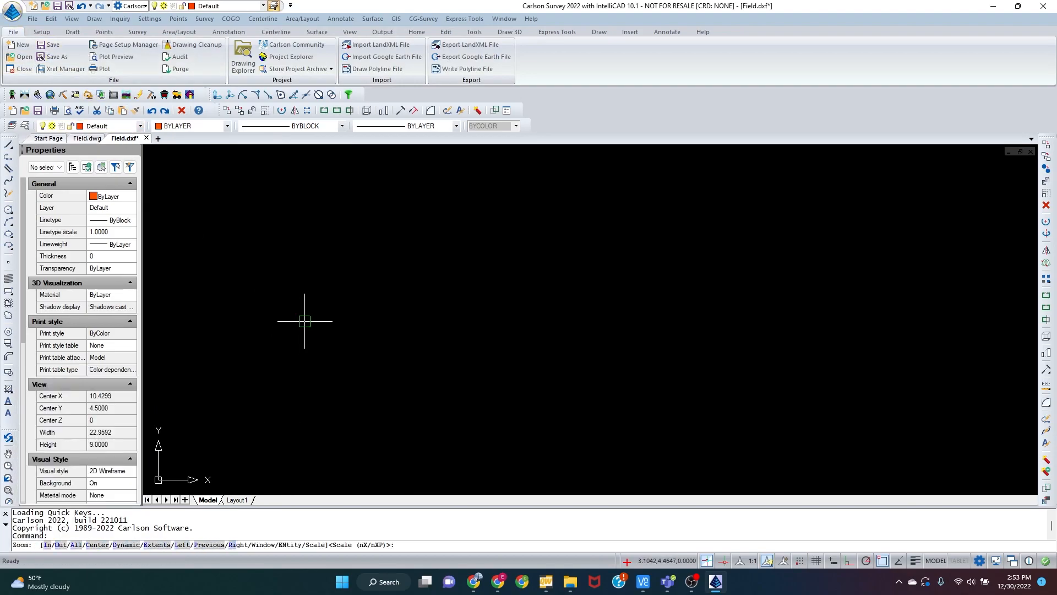
pyautogui.write('e')
pyautogui.press('Return')
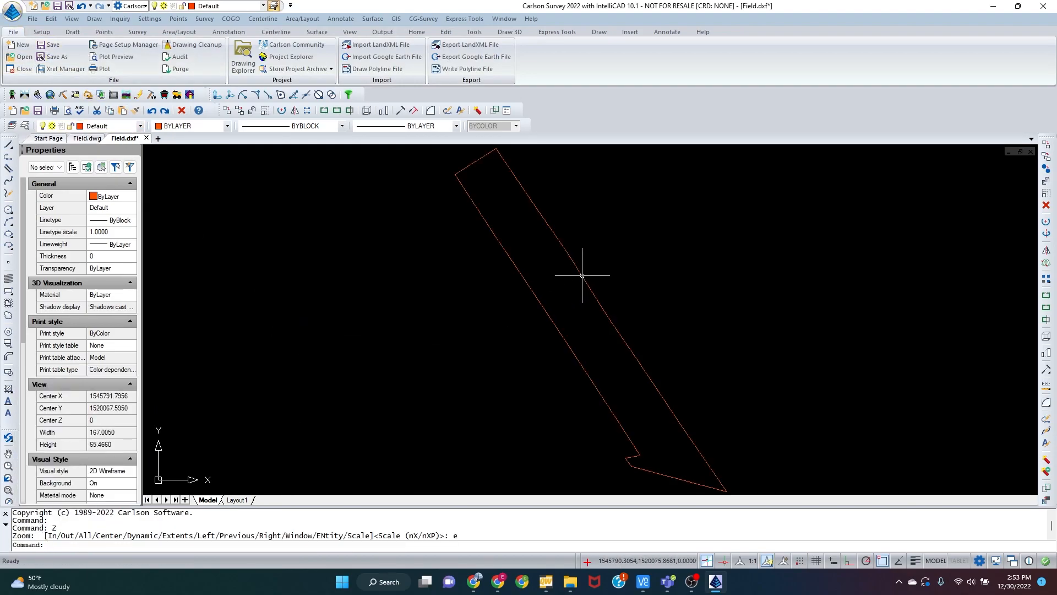
# - Copy the staircase outline polyline from Field.dxf to the clipboard
pyautogui.click(595, 298)
pyautogui.moveTo(567, 251)
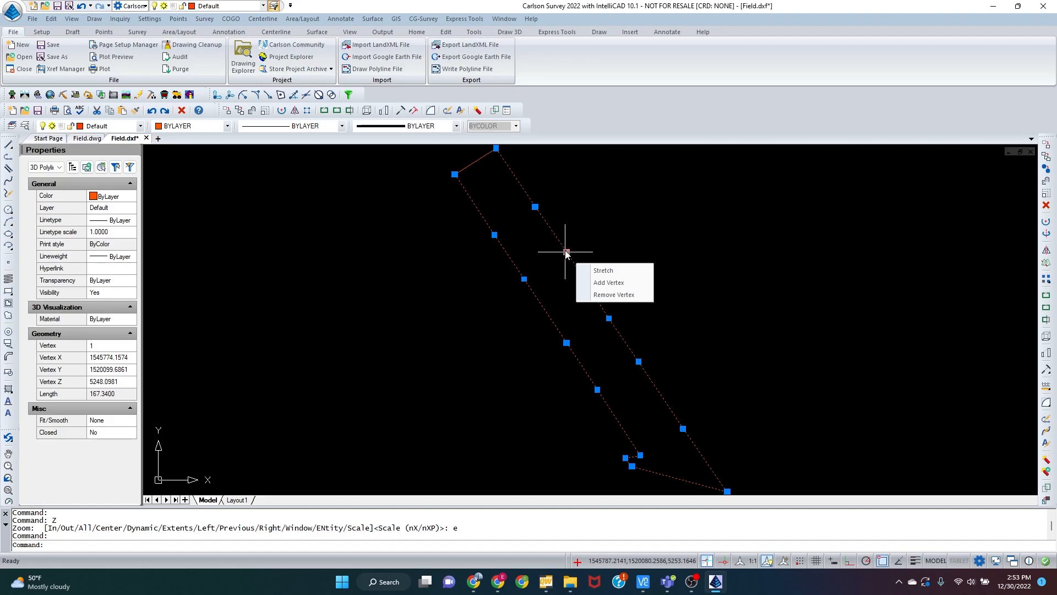
pyautogui.rightClick(608, 319)
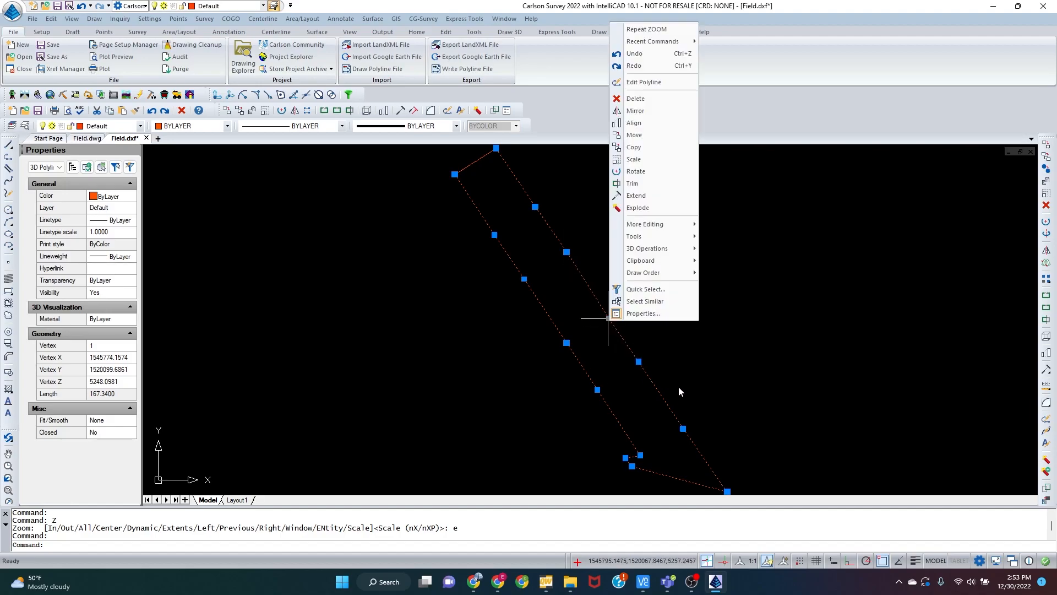
pyautogui.moveTo(668, 261)
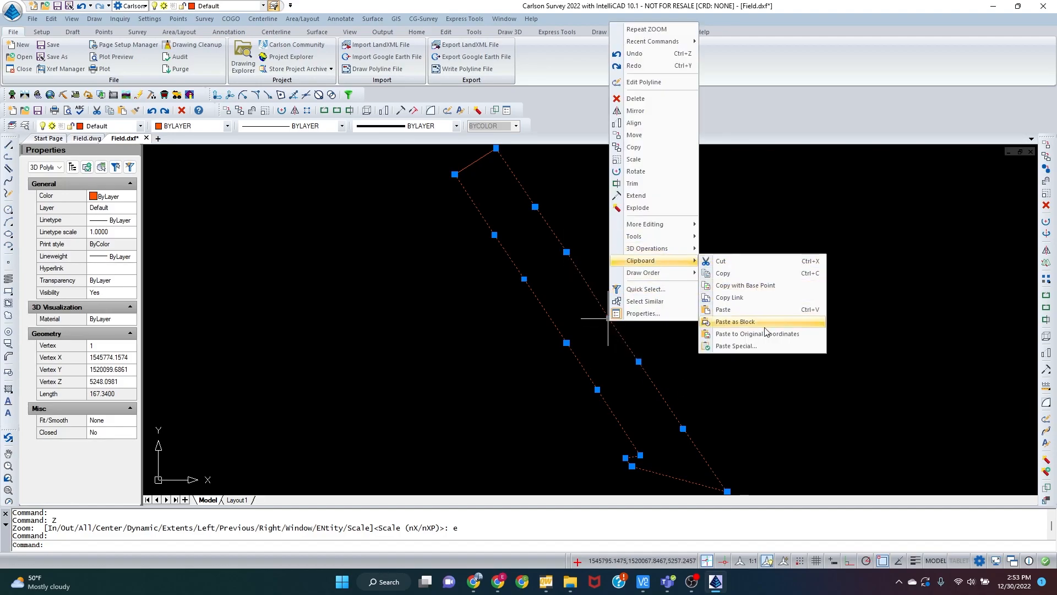
pyautogui.click(725, 274)
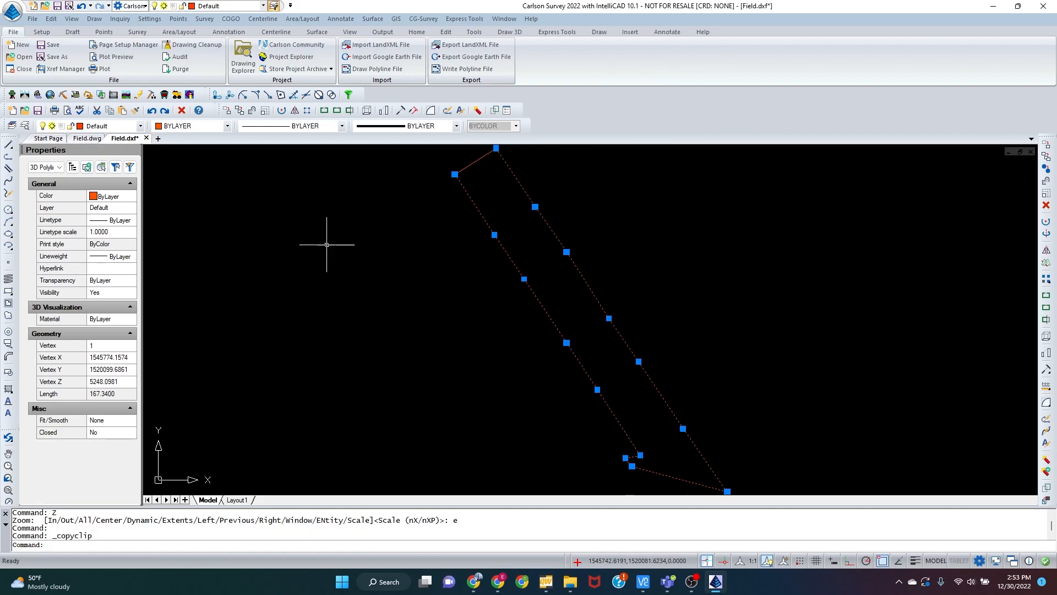
# - Paste the staircase outline into Field.dwg at its original coordinates
pyautogui.click(88, 139)
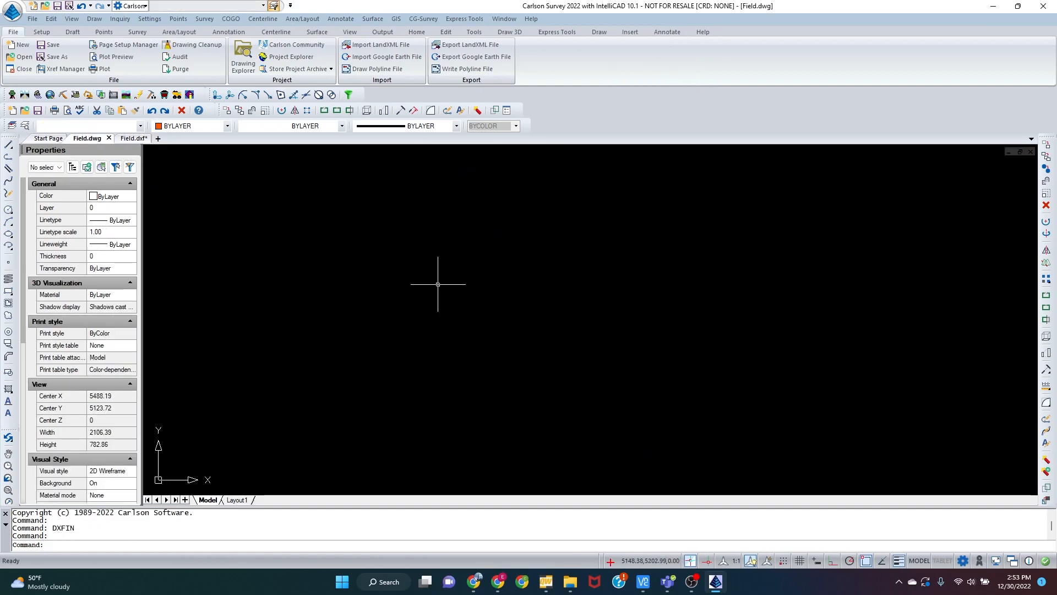
pyautogui.rightClick(438, 284)
pyautogui.moveTo(510, 446)
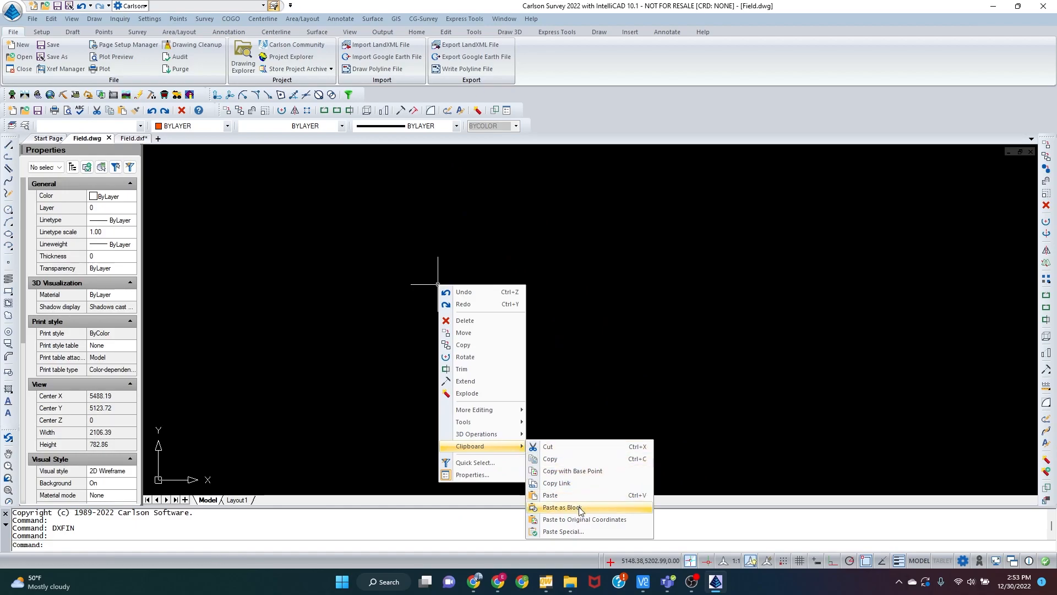
pyautogui.click(607, 521)
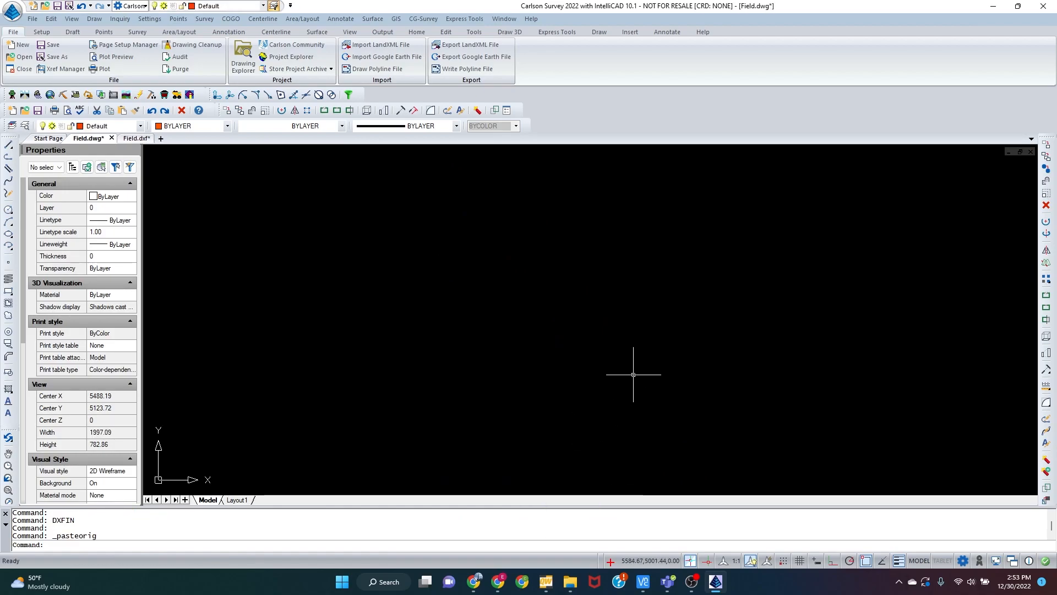
pyautogui.write('z')
pyautogui.press('Return')
pyautogui.write('e')
pyautogui.press('Return')
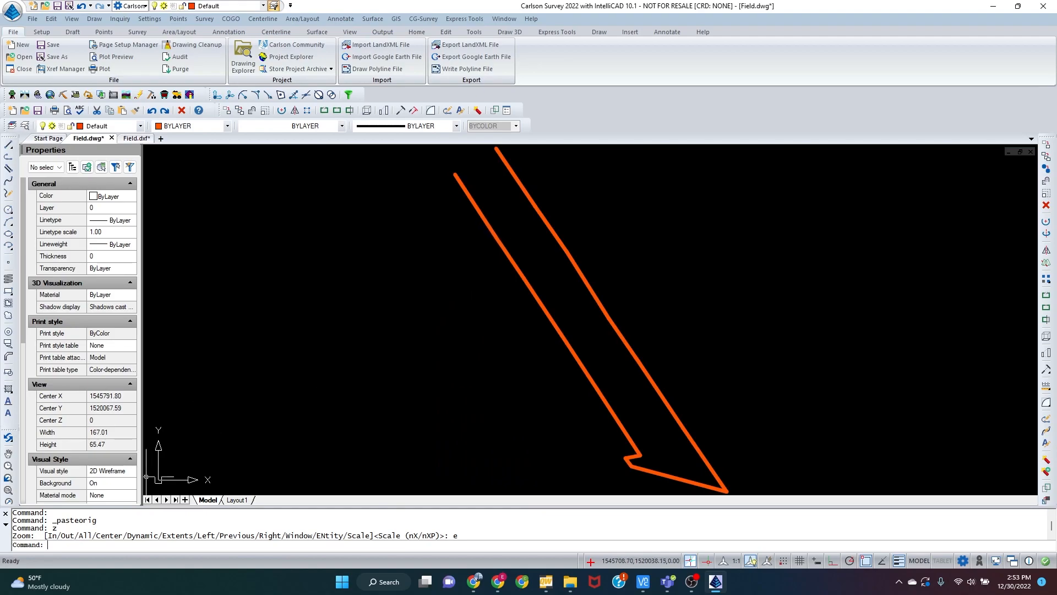
# - Set the Closed property of the pasted staircase polyline to Yes
pyautogui.click(524, 278)
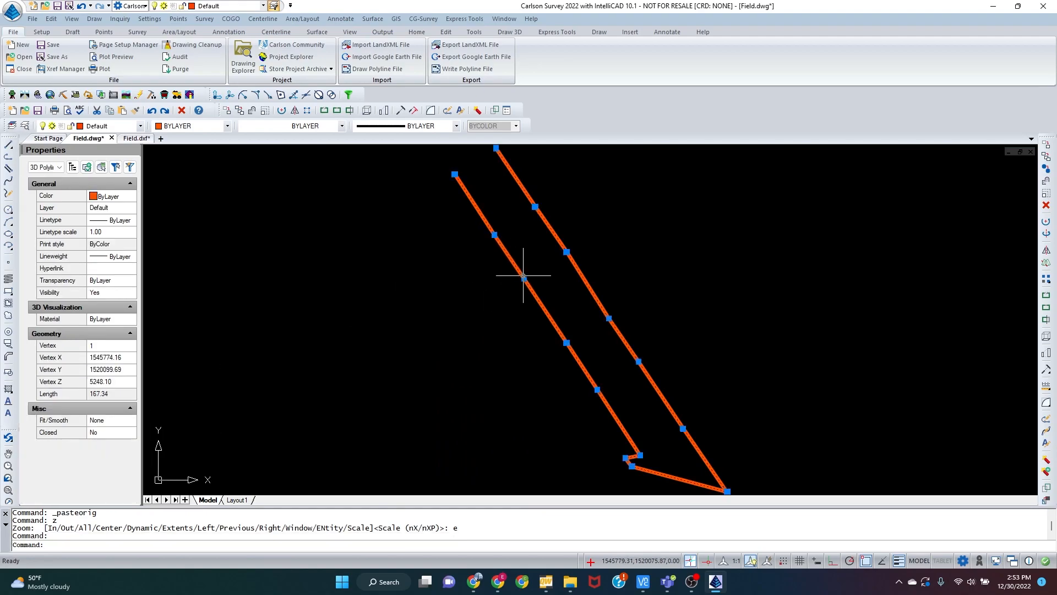
pyautogui.click(102, 433)
pyautogui.click(130, 433)
pyautogui.click(94, 454)
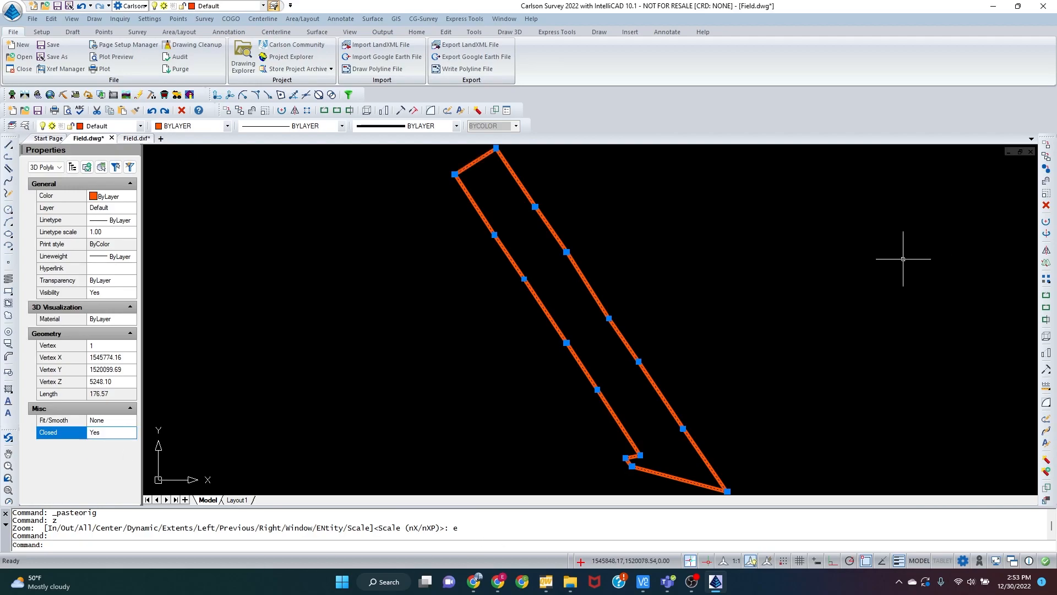
pyautogui.click(803, 255)
pyautogui.scroll(-2, 793, 264)
pyautogui.click(863, 286)
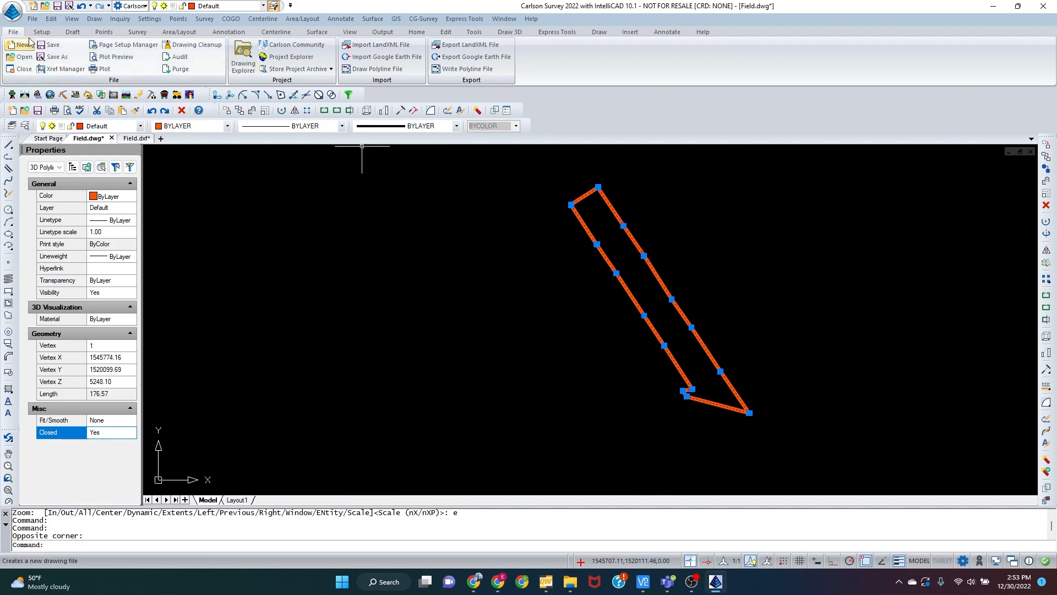
# - Start a LandXML import and open Field.xml from the Video 1 folder
pyautogui.click(32, 19)
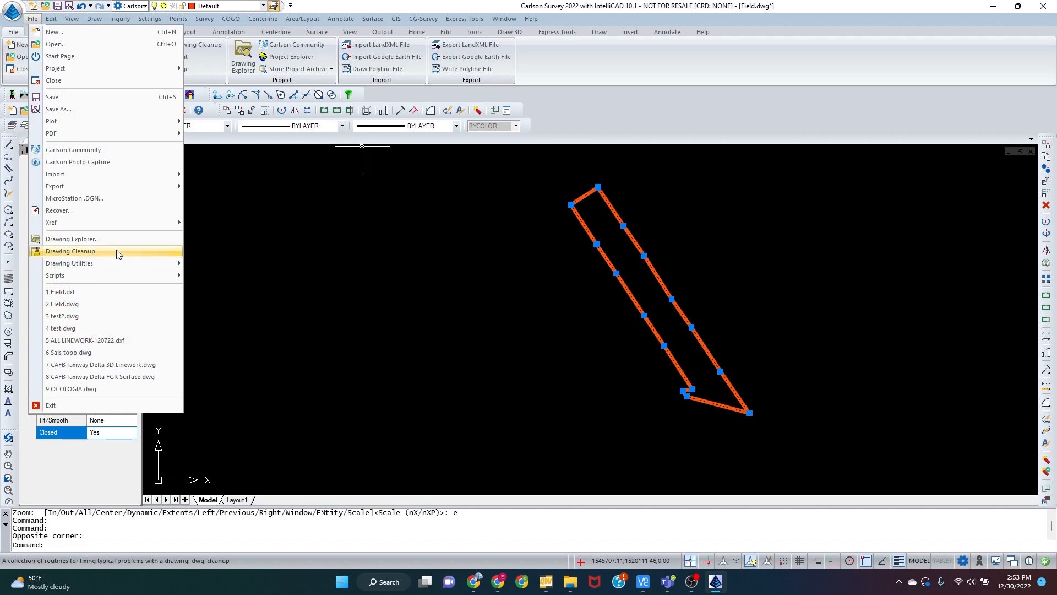
pyautogui.moveTo(143, 175)
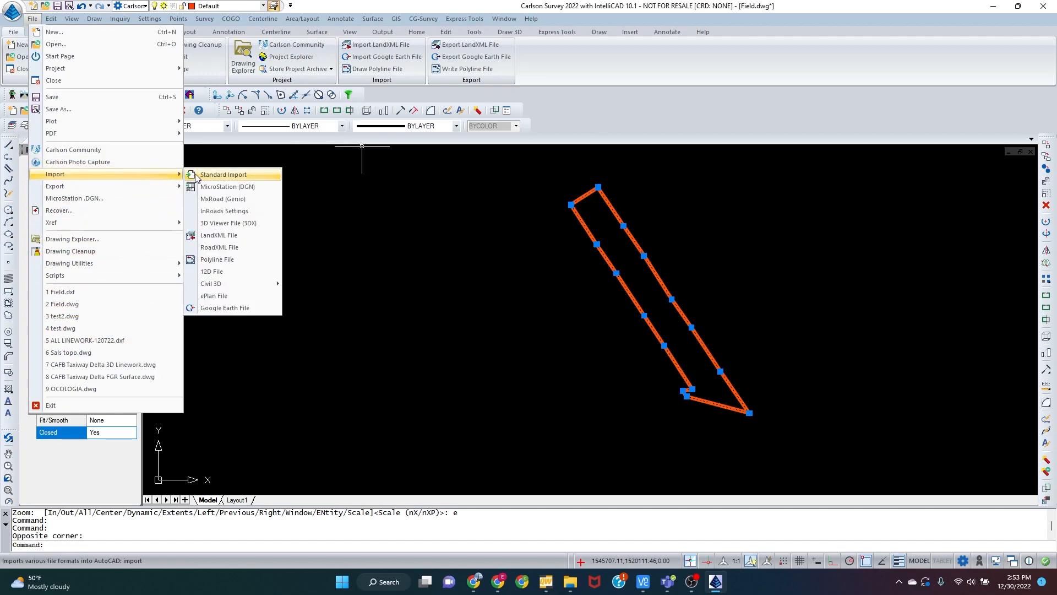
pyautogui.click(235, 234)
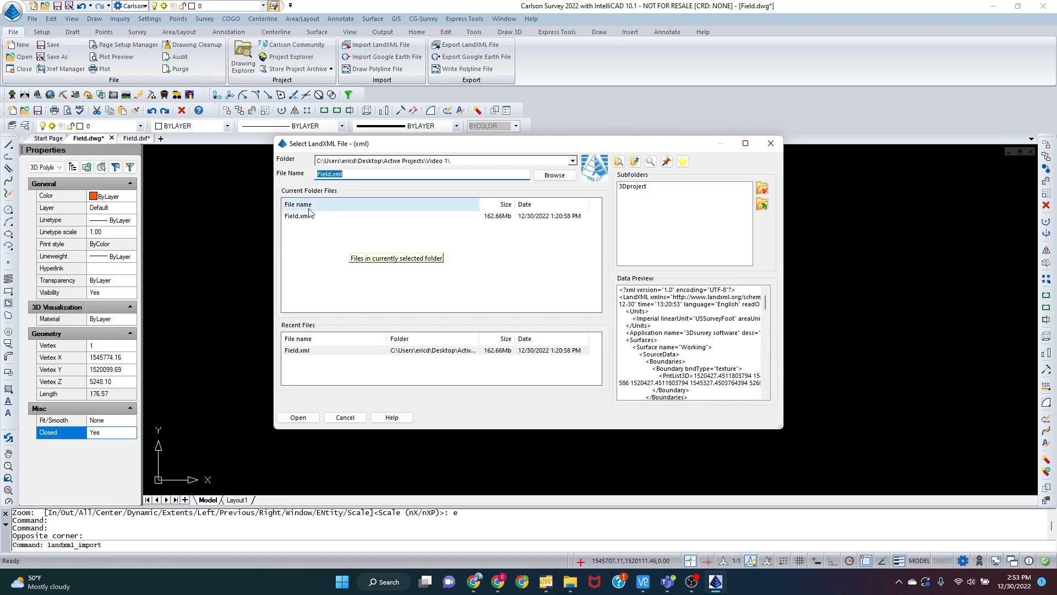
pyautogui.click(543, 176)
pyautogui.click(541, 274)
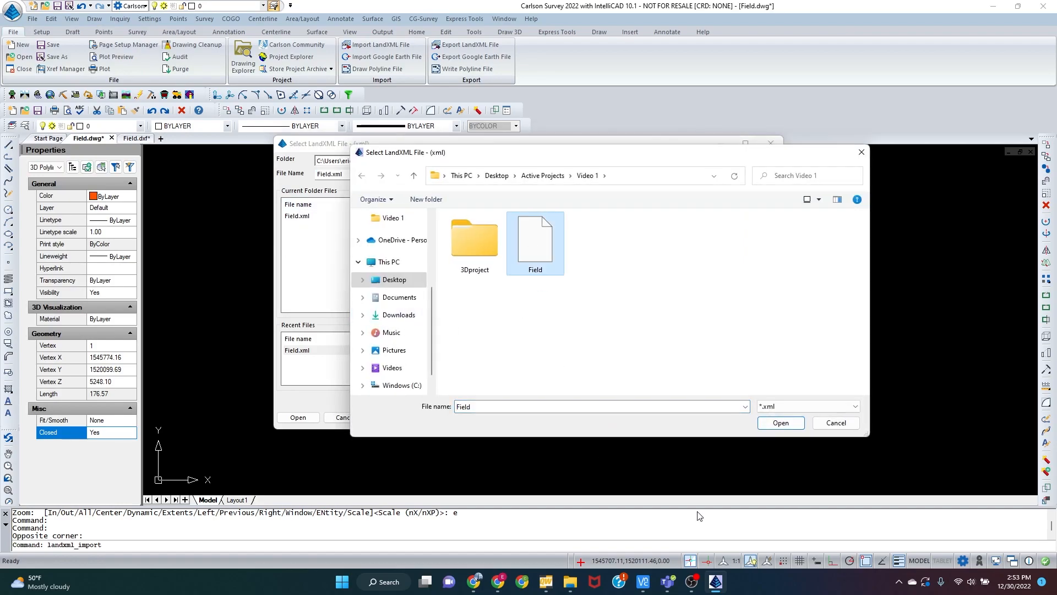
pyautogui.click(780, 422)
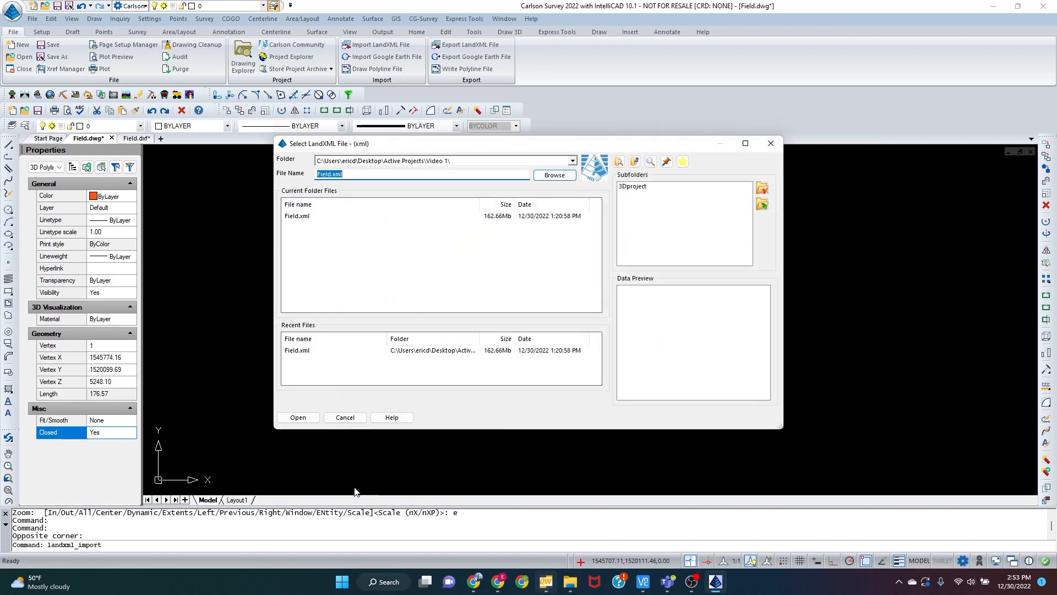
pyautogui.click(298, 417)
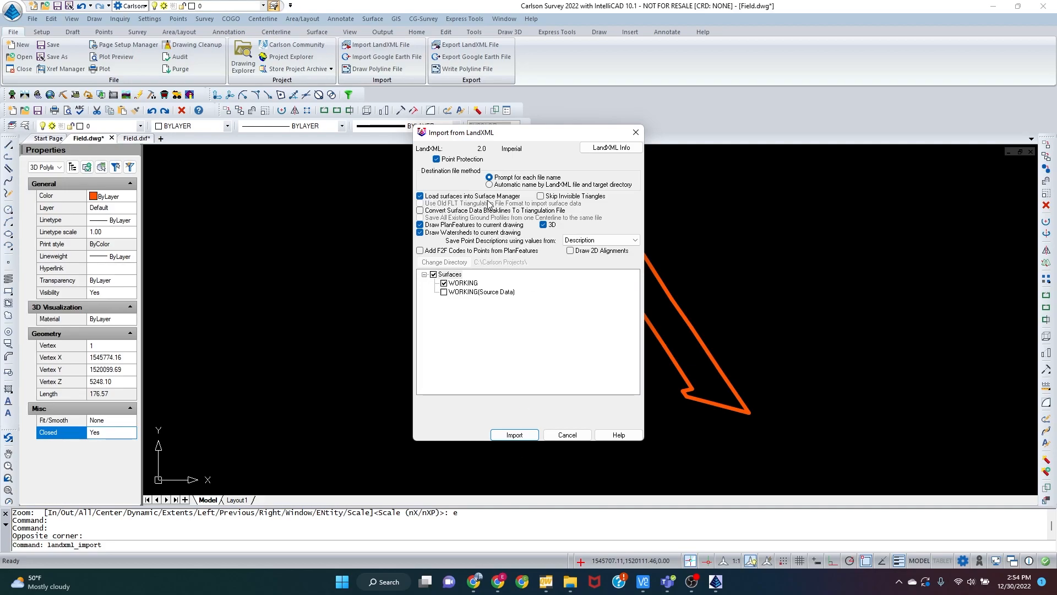
# - Import only the WORKING surface, saving it as WORKING.TIN in C:\Carlson Projects and replacing the existing file
pyautogui.click(514, 435)
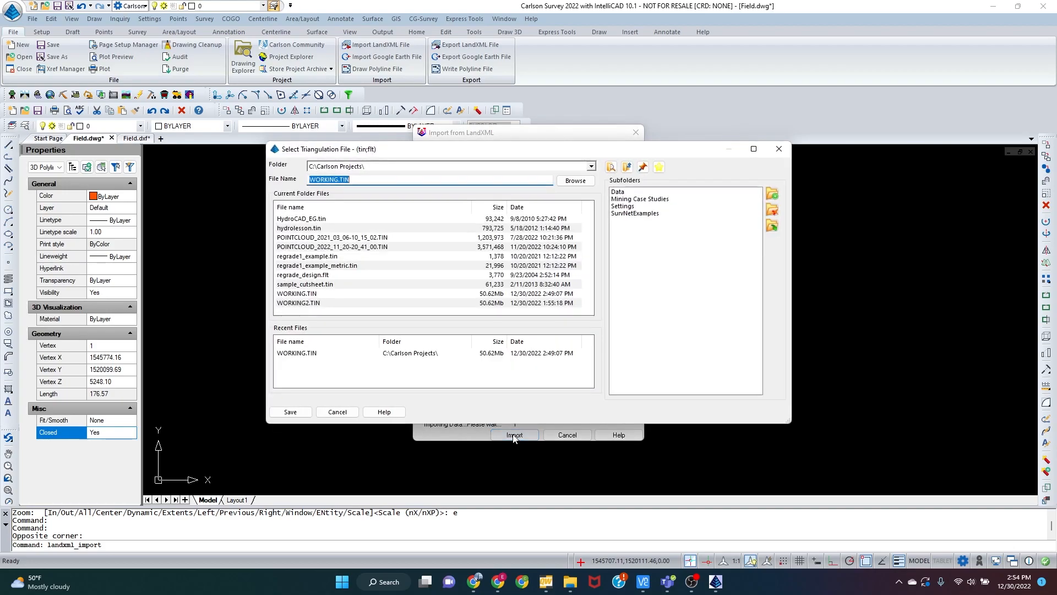
pyautogui.click(317, 294)
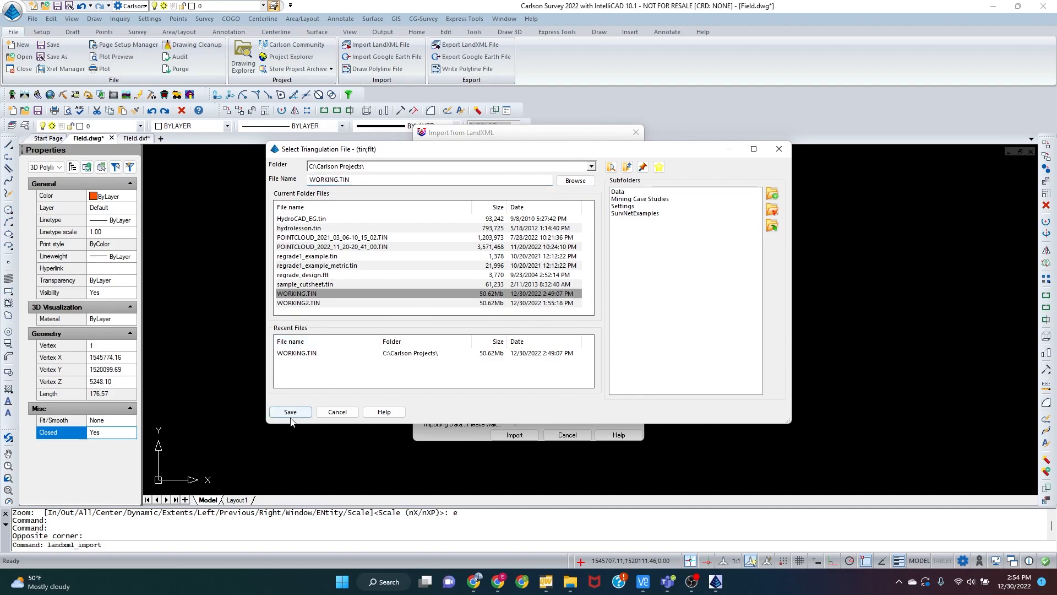
pyautogui.click(293, 413)
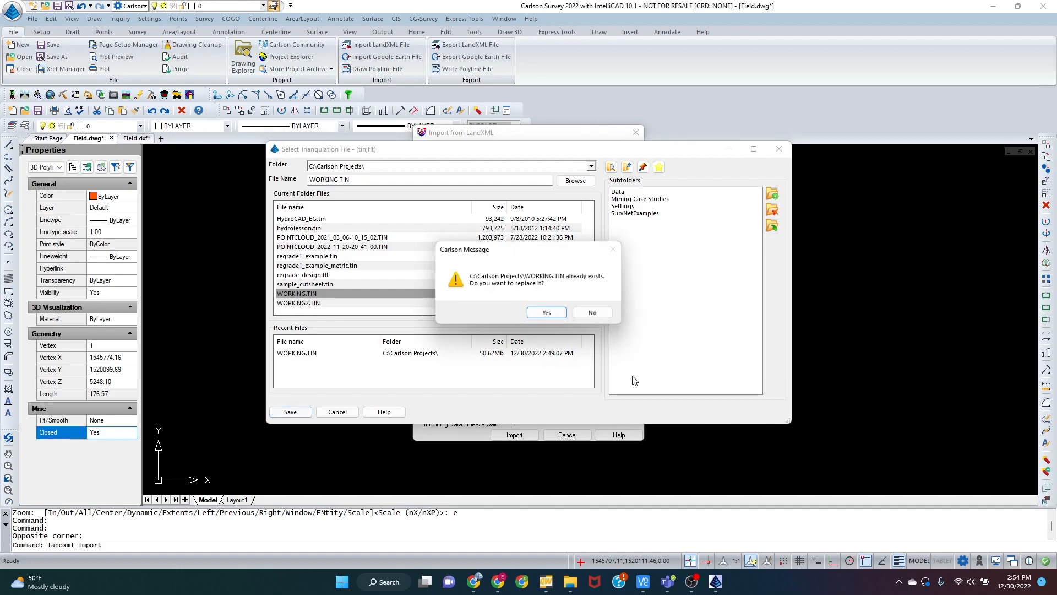
pyautogui.click(552, 313)
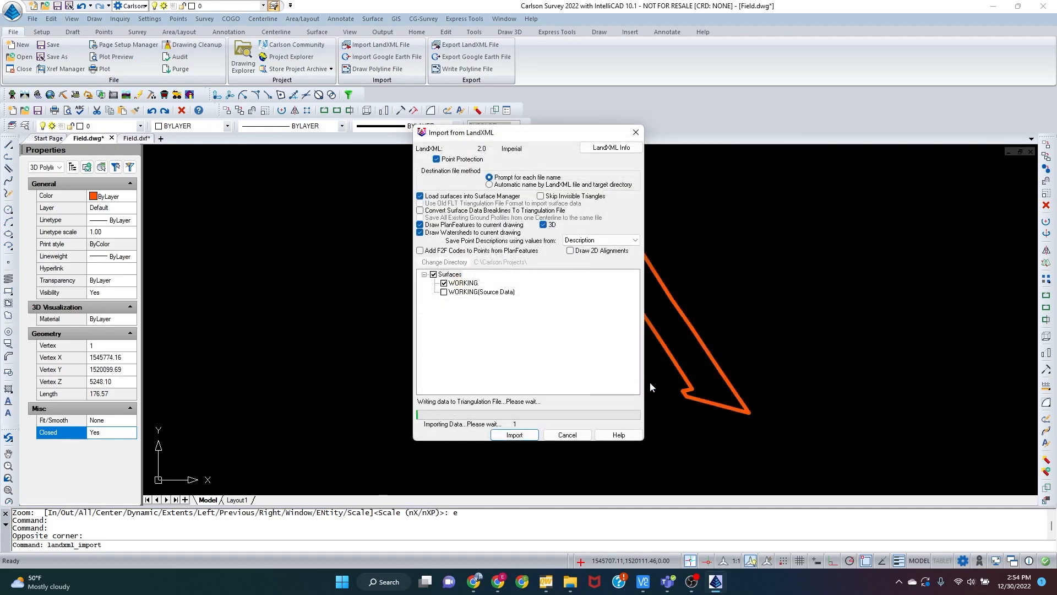
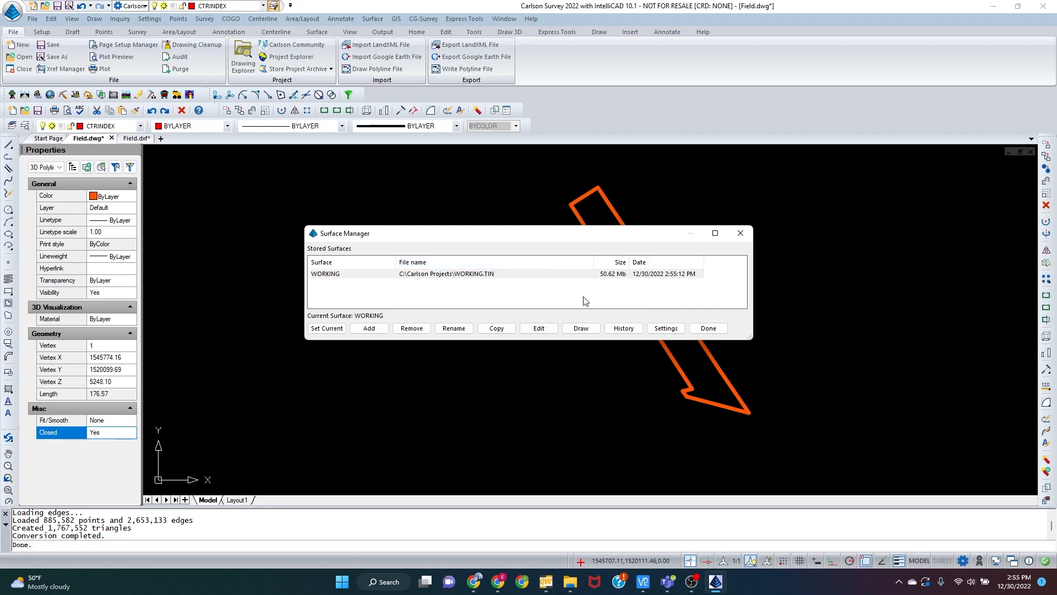
# - Edit the WORKING surface by adding the closed staircase polyline to its triangulation as an entity, and store the modified surface
pyautogui.click(538, 329)
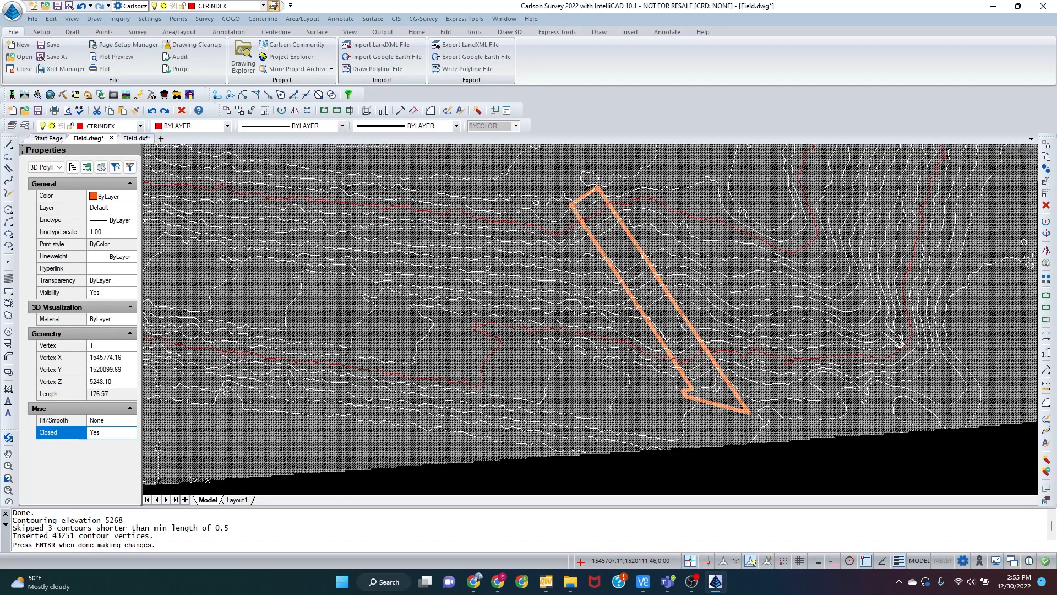
pyautogui.press('Return')
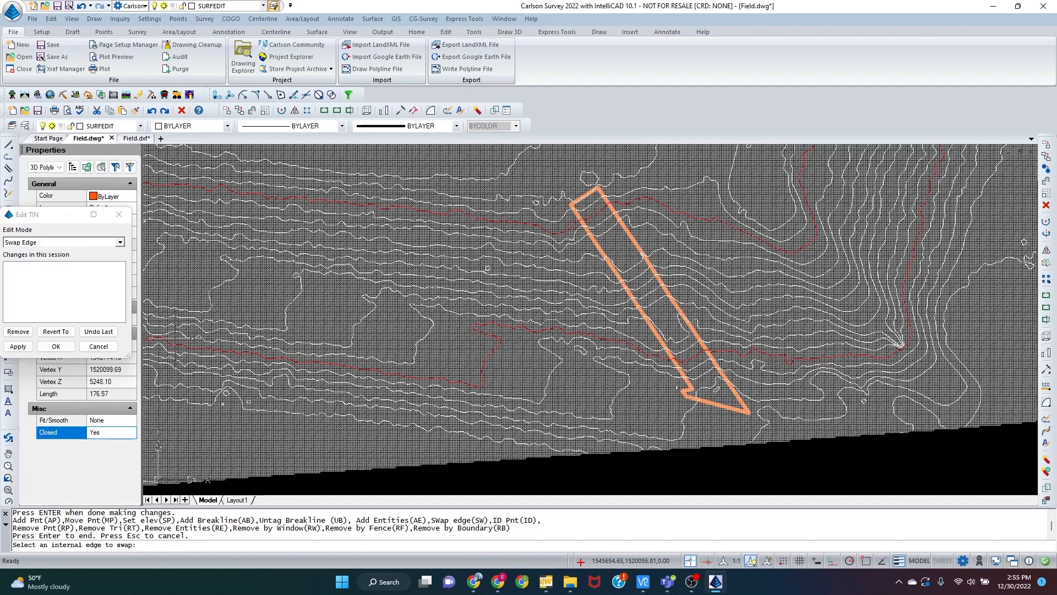
pyautogui.click(48, 243)
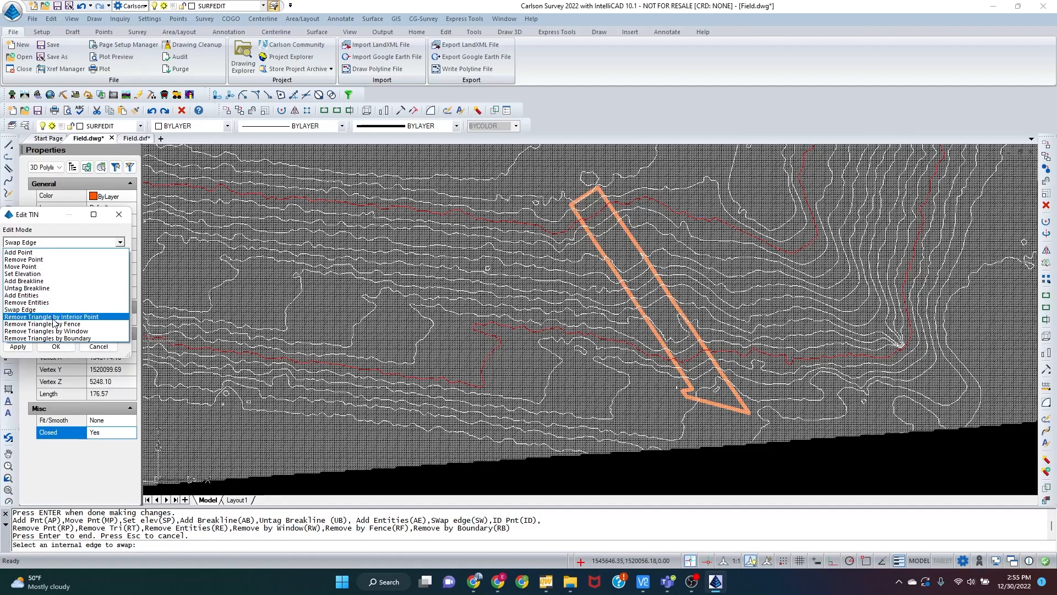
pyautogui.click(25, 295)
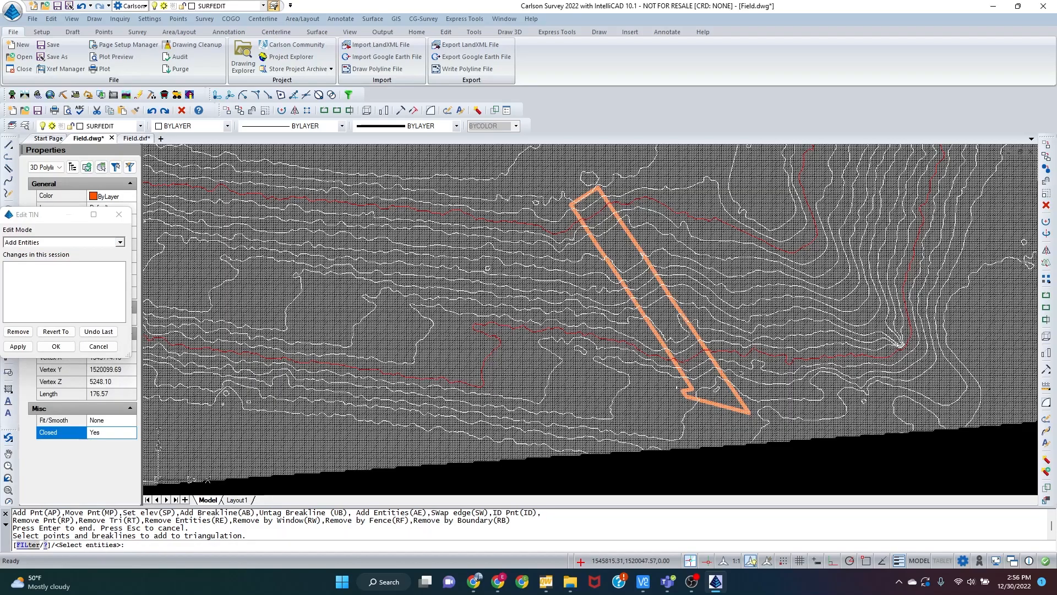
pyautogui.scroll(10, 693, 385)
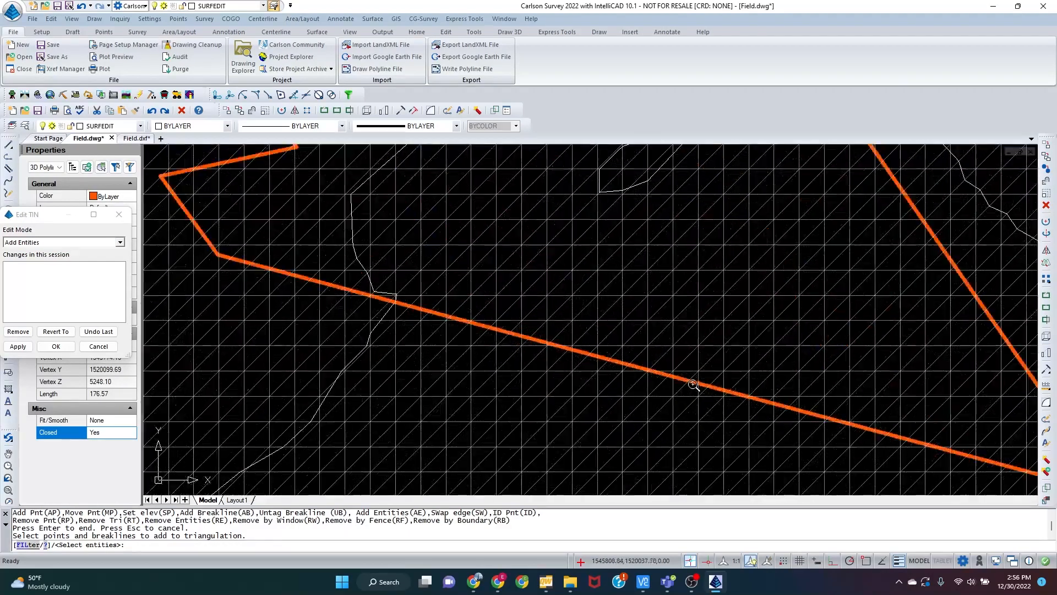
pyautogui.scroll(8, 692, 385)
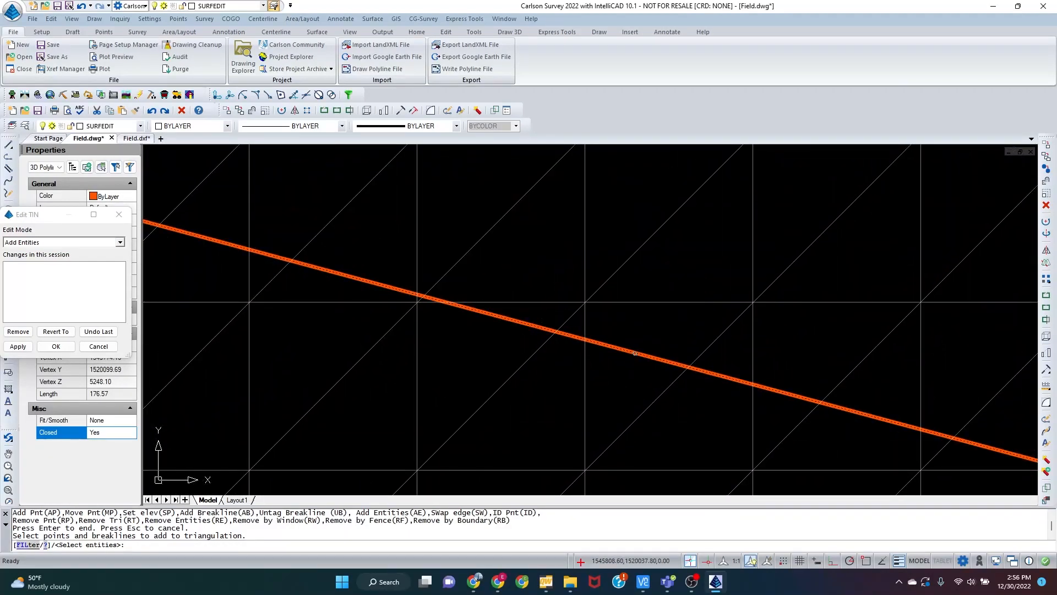
pyautogui.click(635, 353)
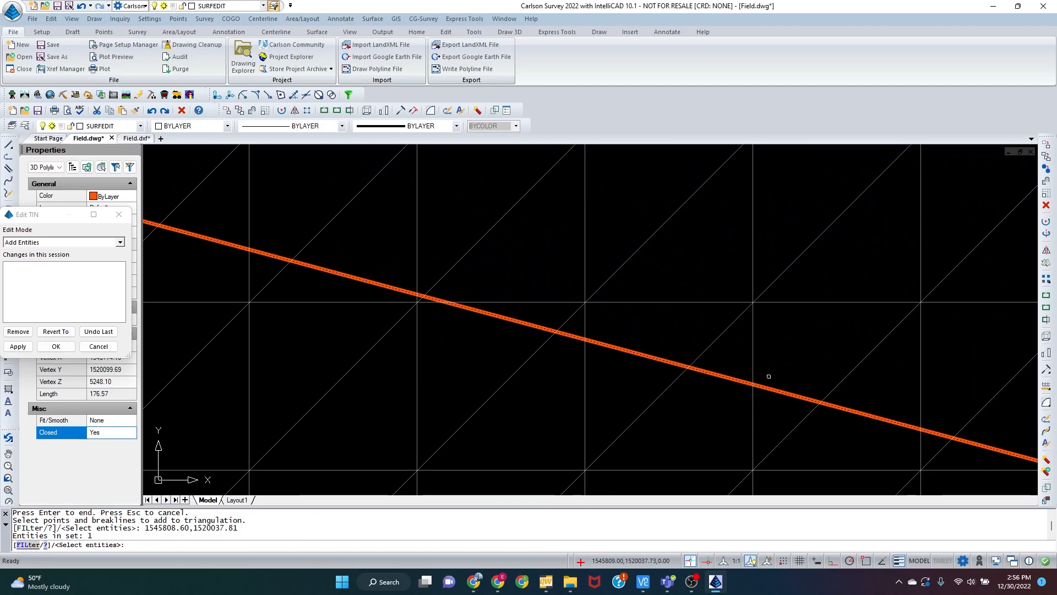
pyautogui.press('Return')
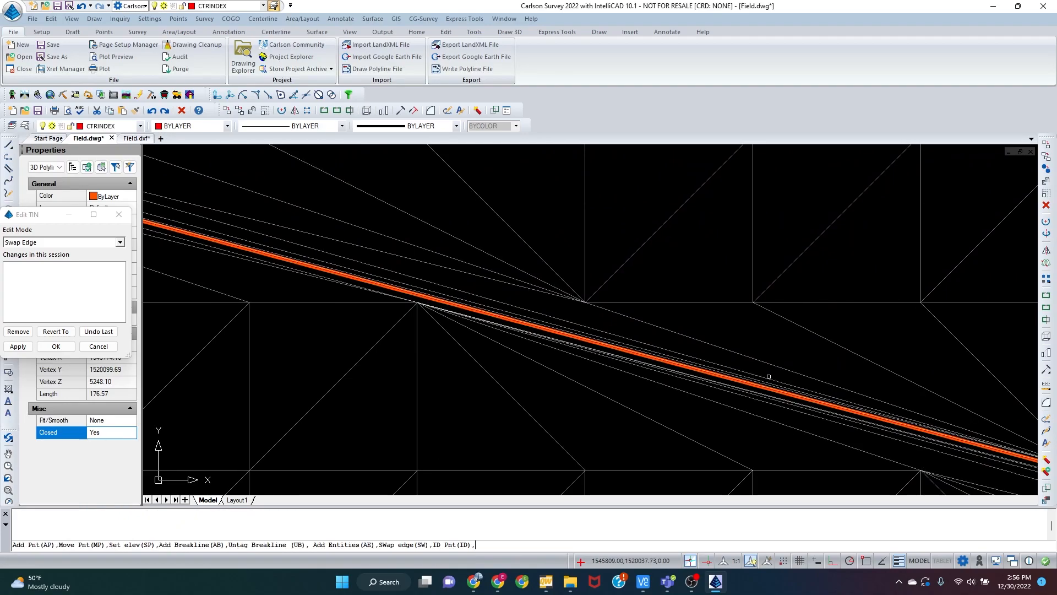
pyautogui.scroll(-2, 611, 411)
pyautogui.scroll(-5, 610, 411)
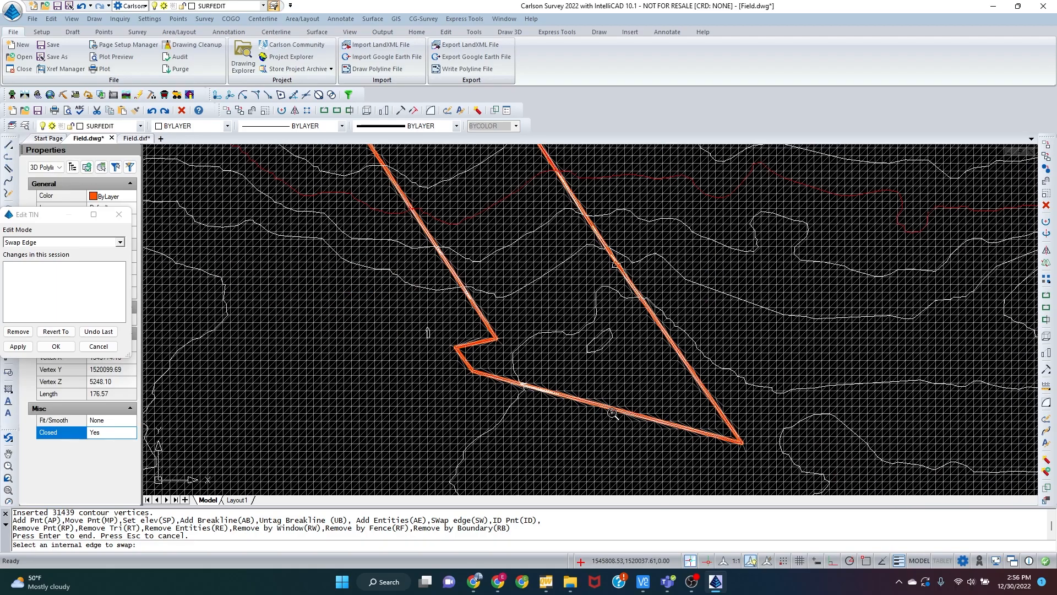
pyautogui.scroll(-2, 614, 414)
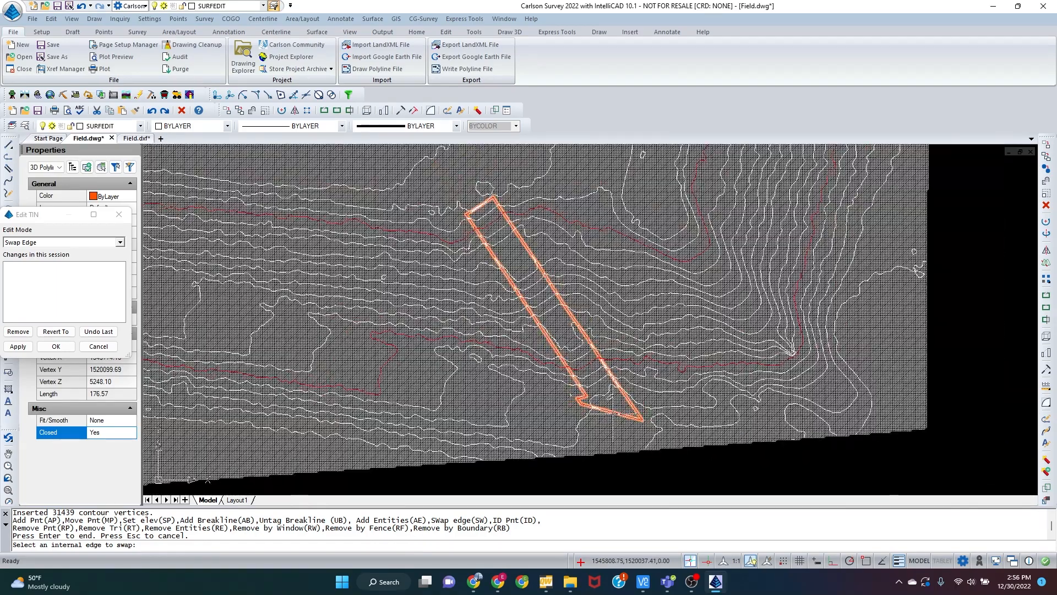
pyautogui.click(56, 346)
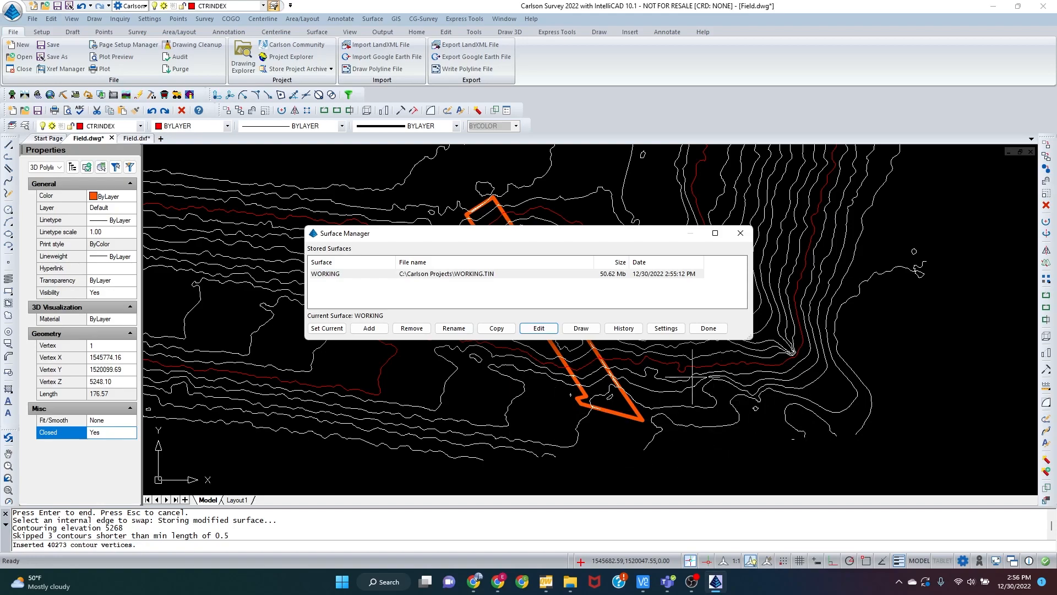
# - Draw the WORKING surface's contours with Label Contours and Break Contours at Label enabled, and close the Surface Manager
pyautogui.click(580, 328)
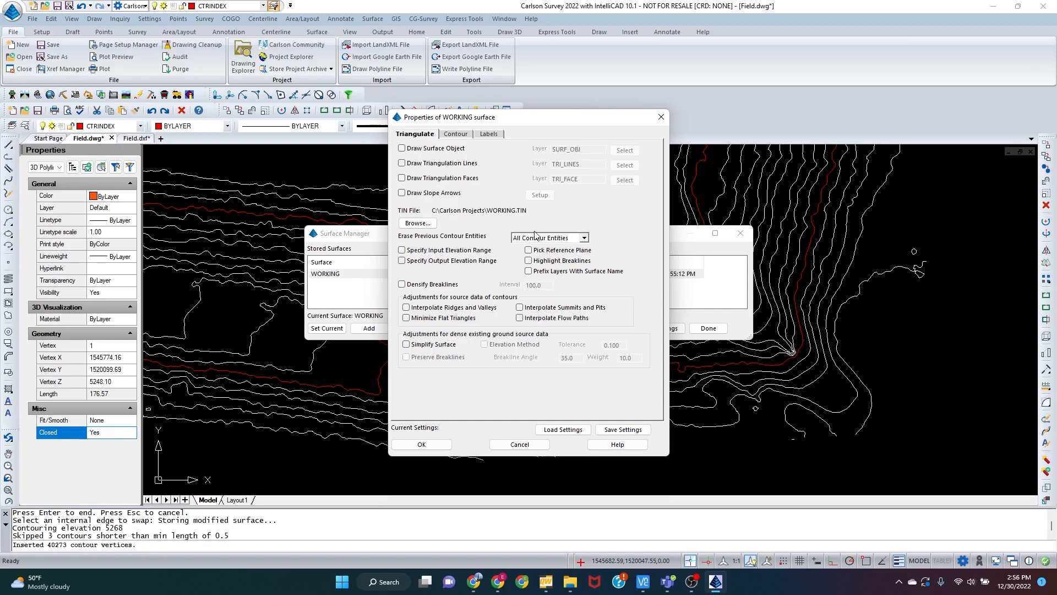
pyautogui.click(458, 136)
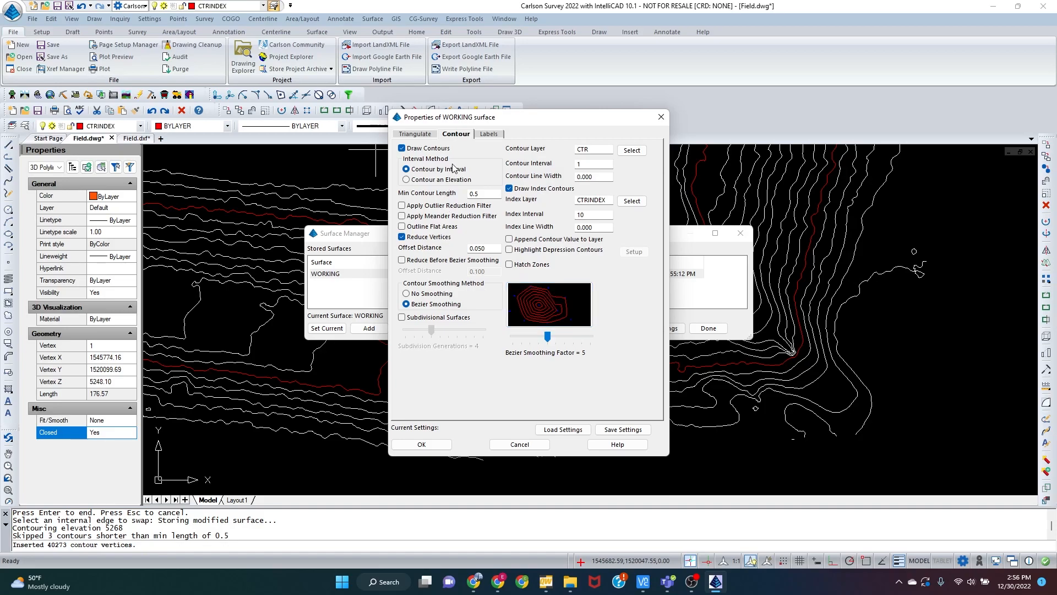
pyautogui.click(489, 134)
pyautogui.click(403, 148)
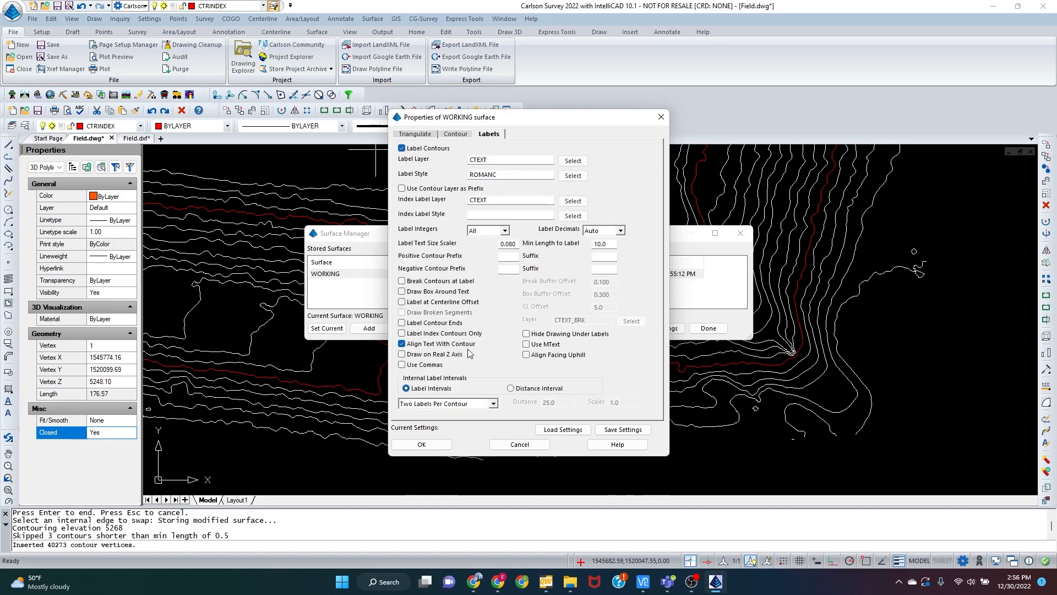
pyautogui.click(403, 282)
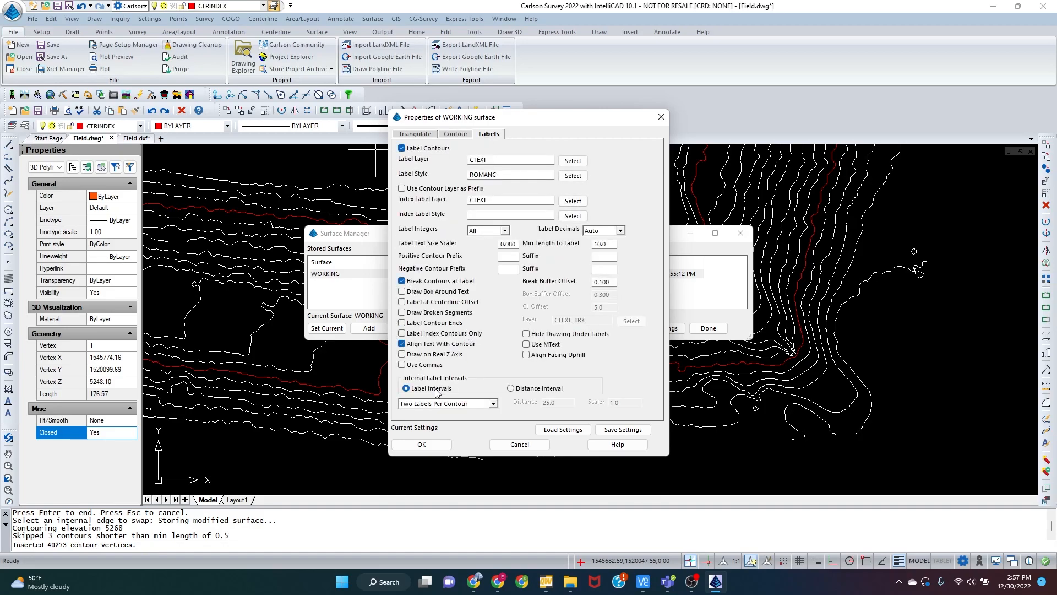
pyautogui.click(462, 135)
pyautogui.click(491, 137)
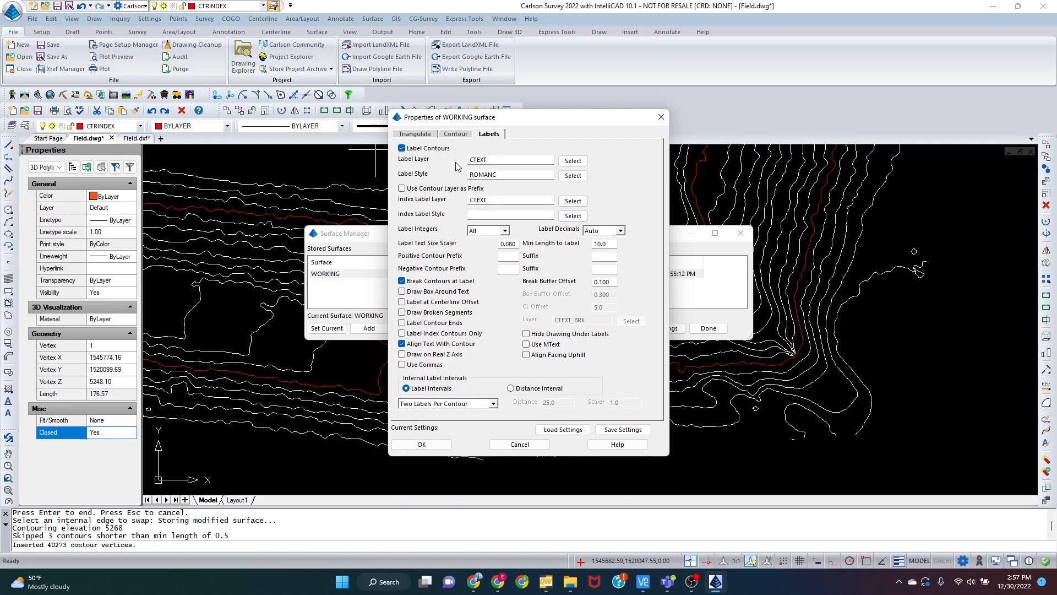
pyautogui.click(459, 135)
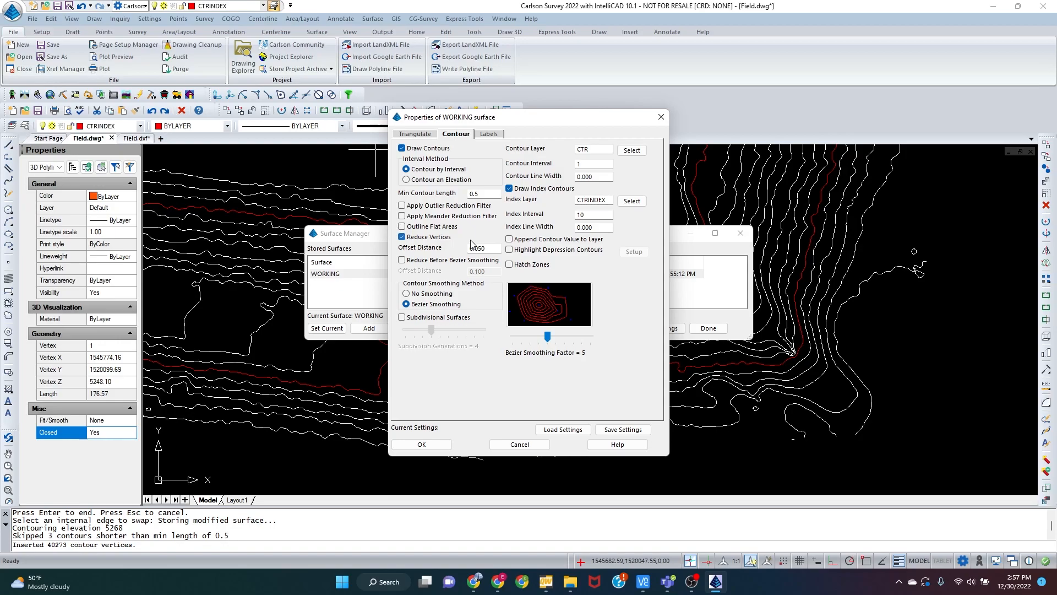
pyautogui.click(434, 446)
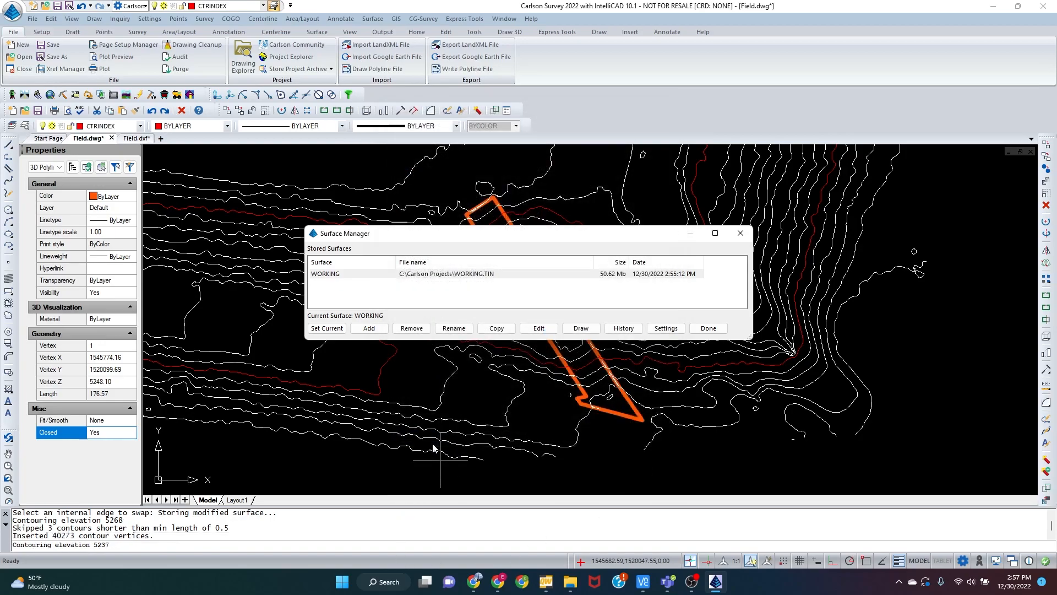
pyautogui.click(708, 328)
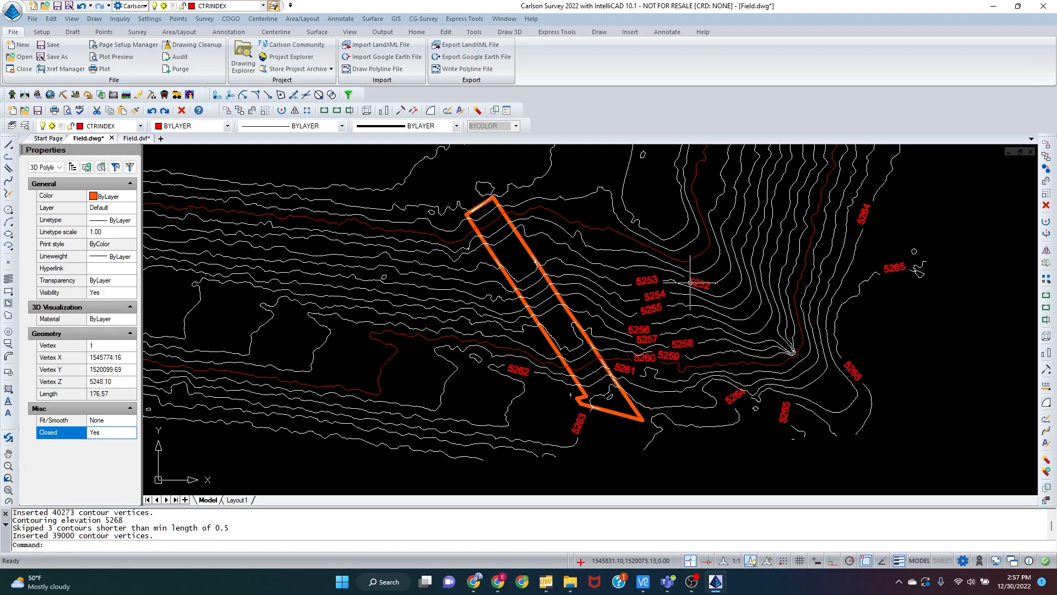
# - Place the orthophoto Field.tif from the Video 1 folder by world file on layer GEO_IMAGE, in the background with no unit conversion
pyautogui.scroll(-4, 358, 251)
pyautogui.moveTo(373, 236)
pyautogui.mouseDown(button='middle')
pyautogui.moveTo(406, 255)
pyautogui.moveTo(713, 339)
pyautogui.mouseUp(button='middle')
pyautogui.scroll(-2, 589, 293)
pyautogui.scroll(-2, 577, 259)
pyautogui.moveTo(580, 239); pyautogui.dragTo(540, 321, button='middle')
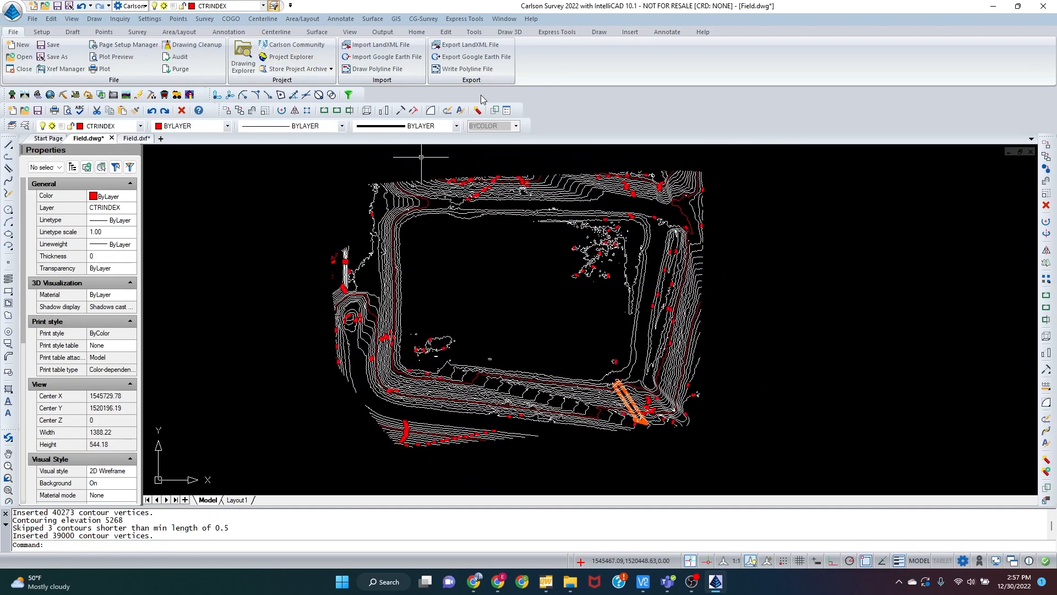
pyautogui.click(395, 19)
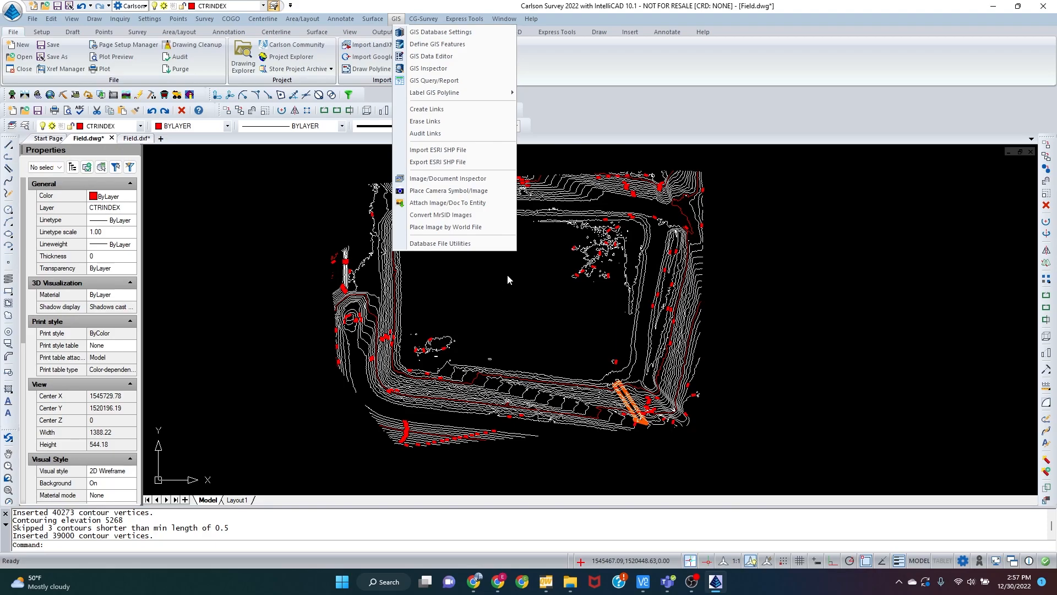
pyautogui.click(446, 226)
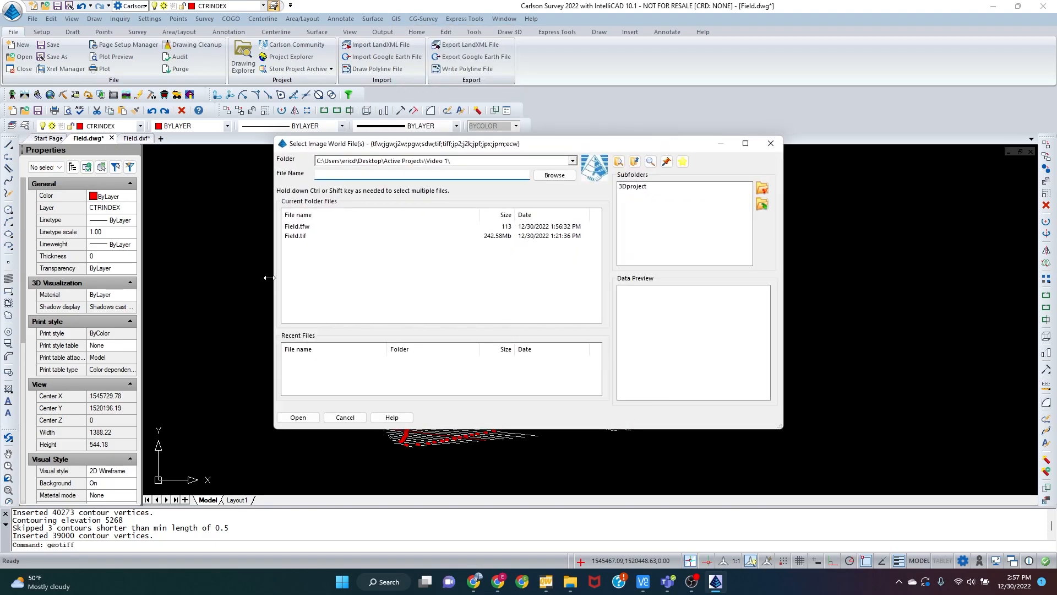
pyautogui.click(314, 236)
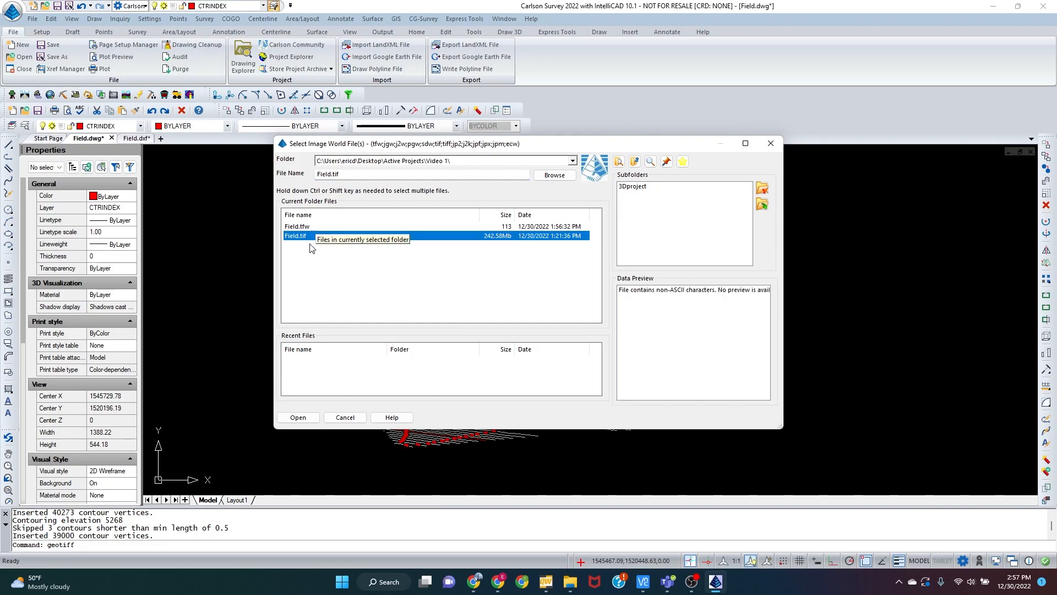
pyautogui.click(292, 419)
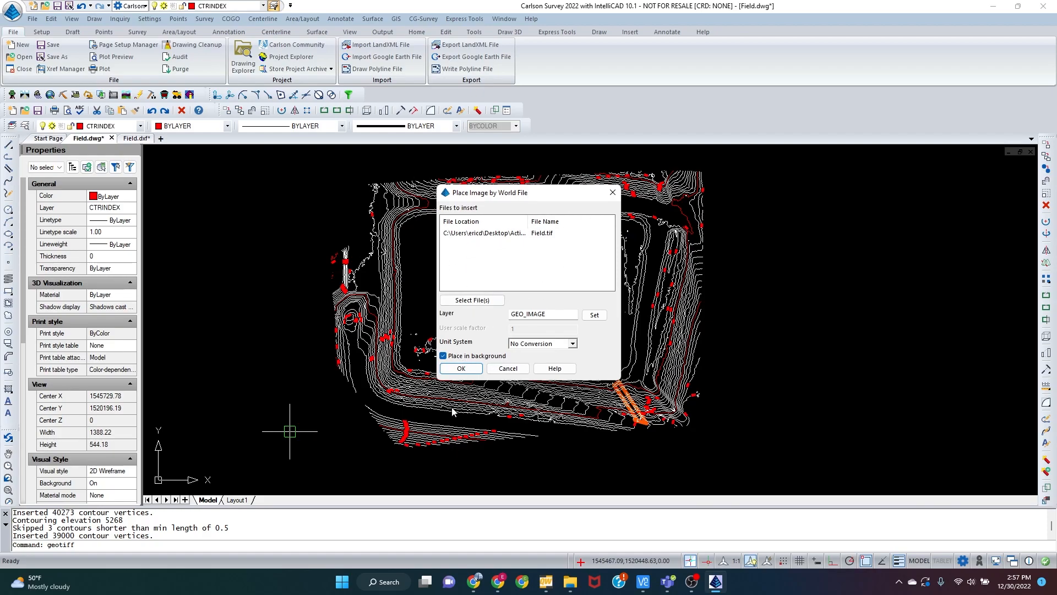
pyautogui.click(462, 368)
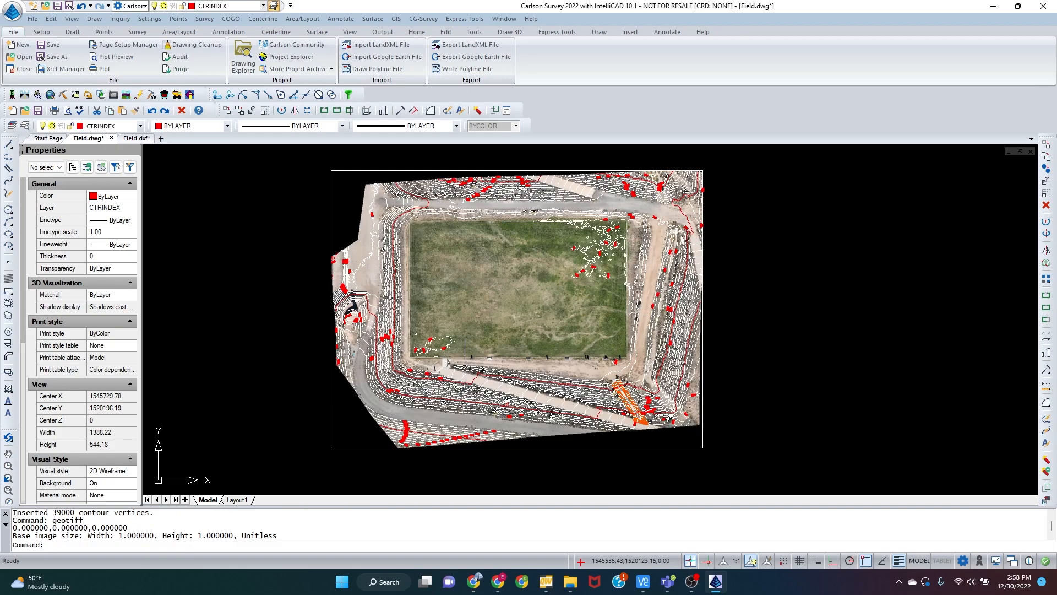